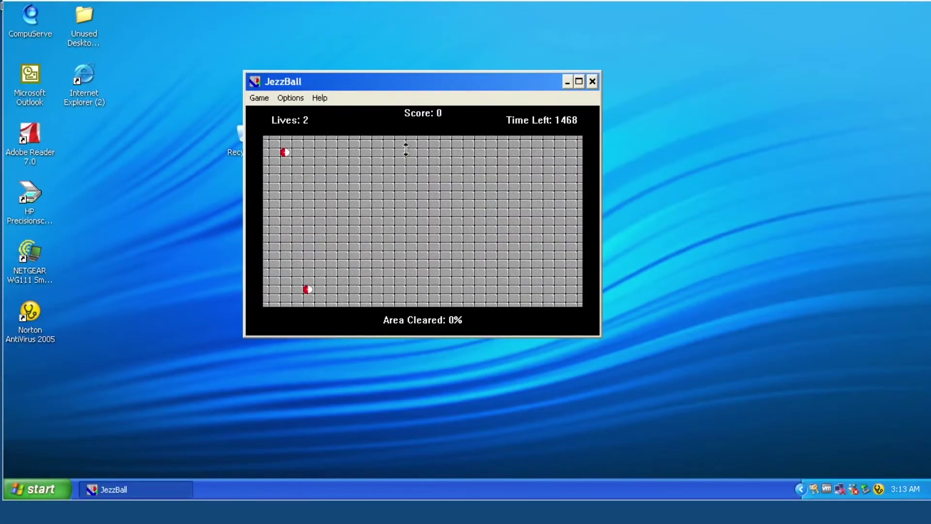
Step: Build vertical and horizontal walls in JezzBall to close off pockets of the playfield
click(407, 146)
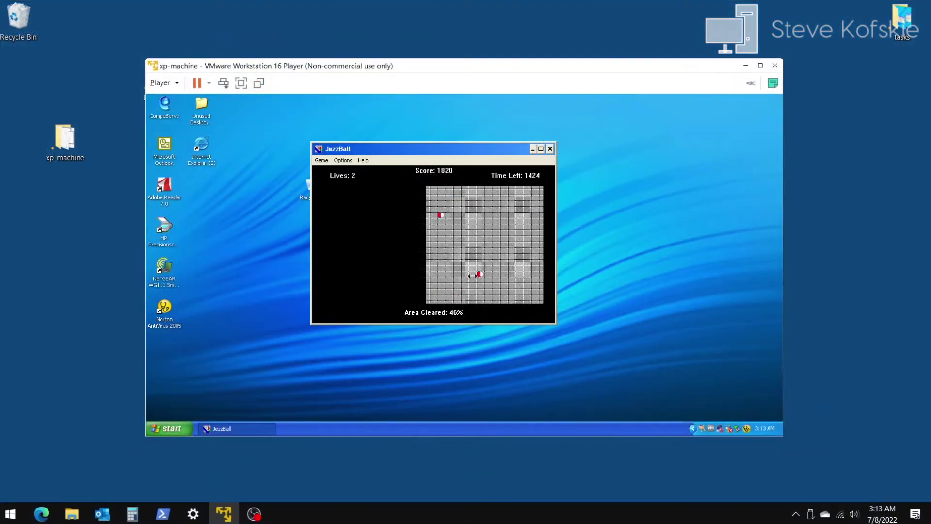
right_click(478, 266)
click(474, 277)
right_click(476, 284)
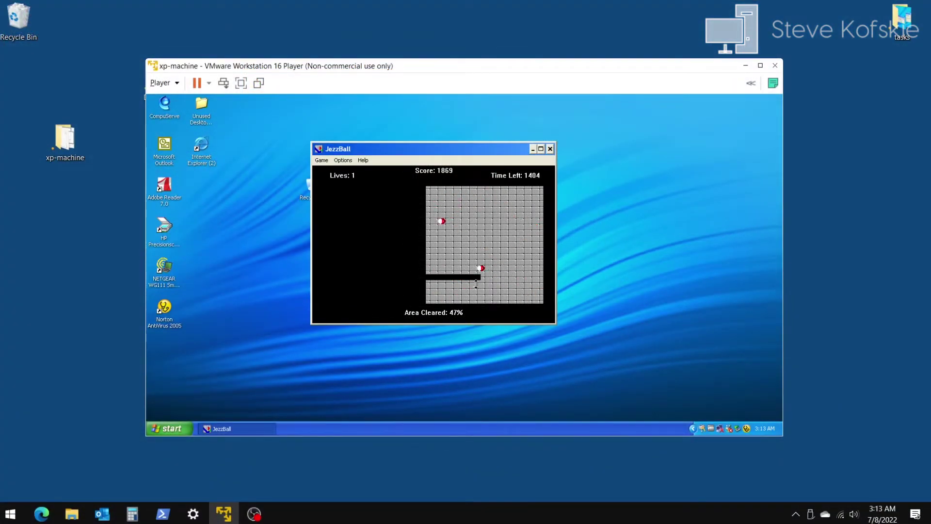
click(476, 284)
right_click(485, 280)
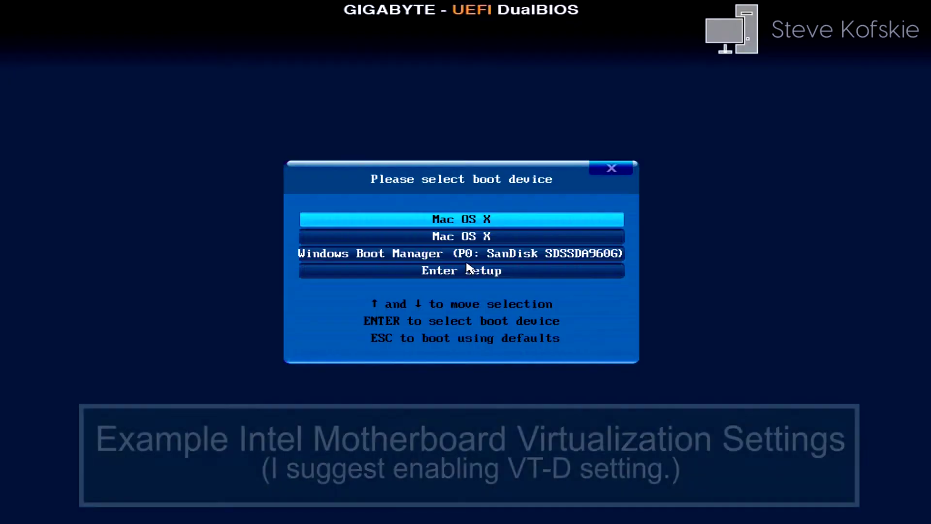
Step: Enter BIOS setup and confirm Intel Virtualization Technology and VT-d are Enabled under BIOS Features
click(441, 271)
key(Return)
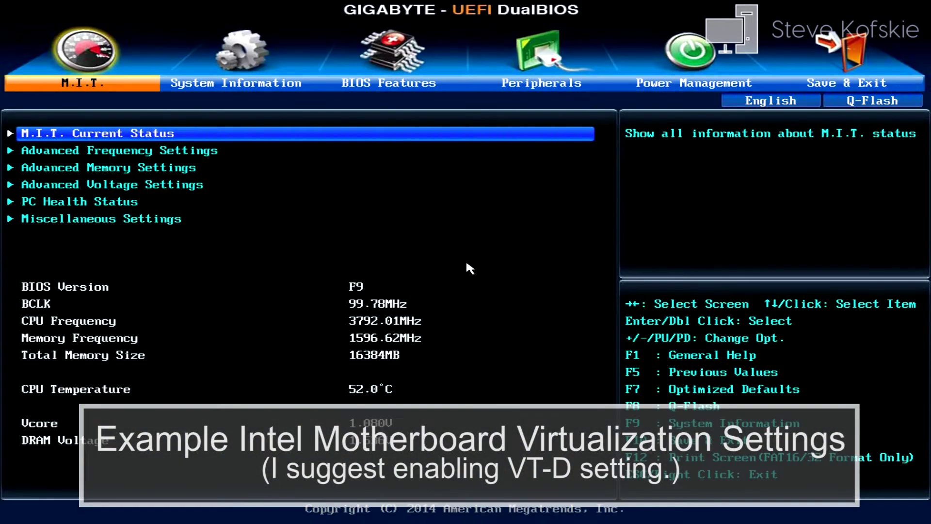
key(Right)
key(Right)
key(Down)
key(Down)
key(Down)
key(Down)
key(Down)
key(Down)
key(Down)
key(Down)
key(Down)
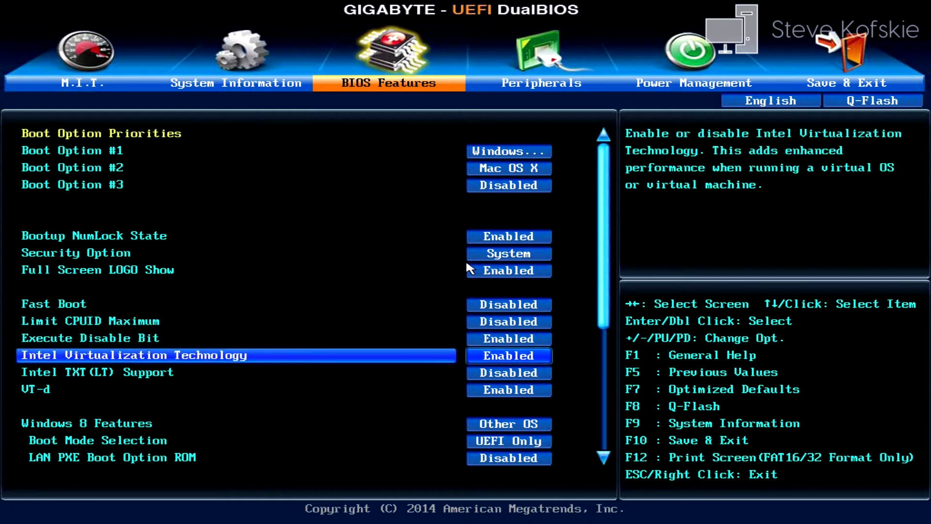
key(Down)
key(Down)
key(Up)
key(Up)
key(Down)
key(Down)
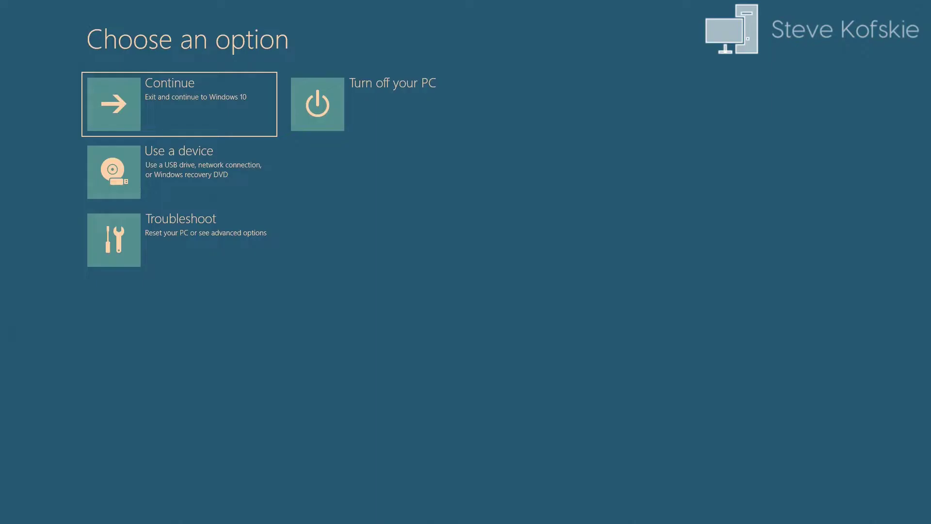
Step: Restart into UEFI Firmware Settings via Troubleshoot > Advanced options
key(Down)
key(Down)
key(Return)
key(Down)
key(Return)
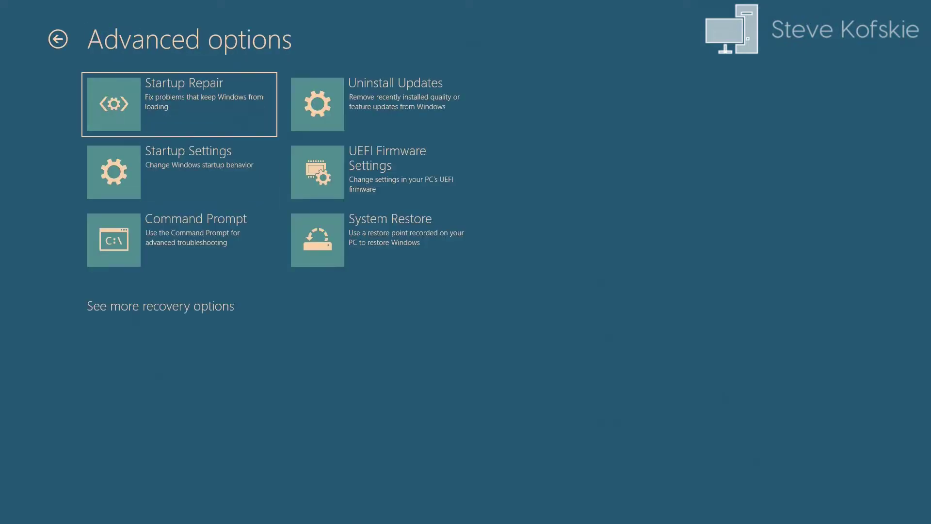
key(Down)
key(Right)
key(Return)
key(Return)
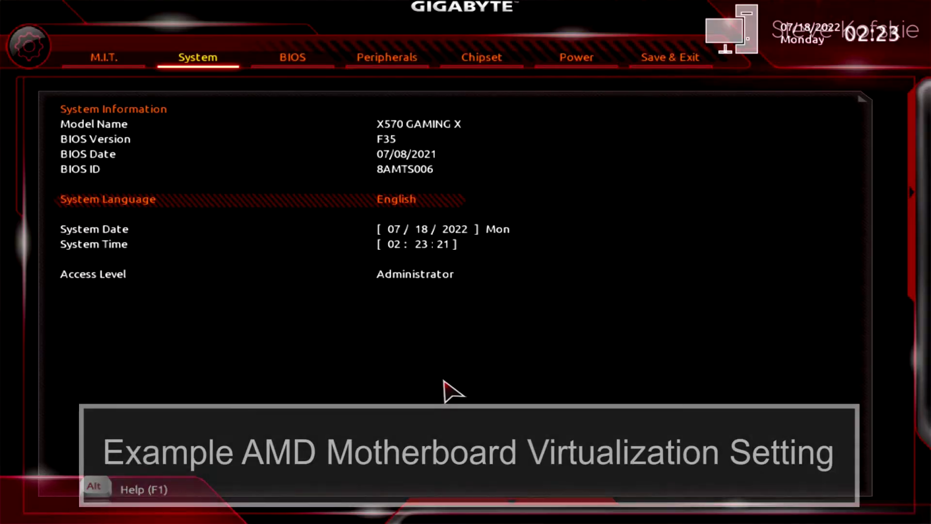
Step: Navigate M.I.T. > Advanced Frequency Settings > Advanced CPU Settings to show SVM Mode Enabled
key(Left)
key(Up)
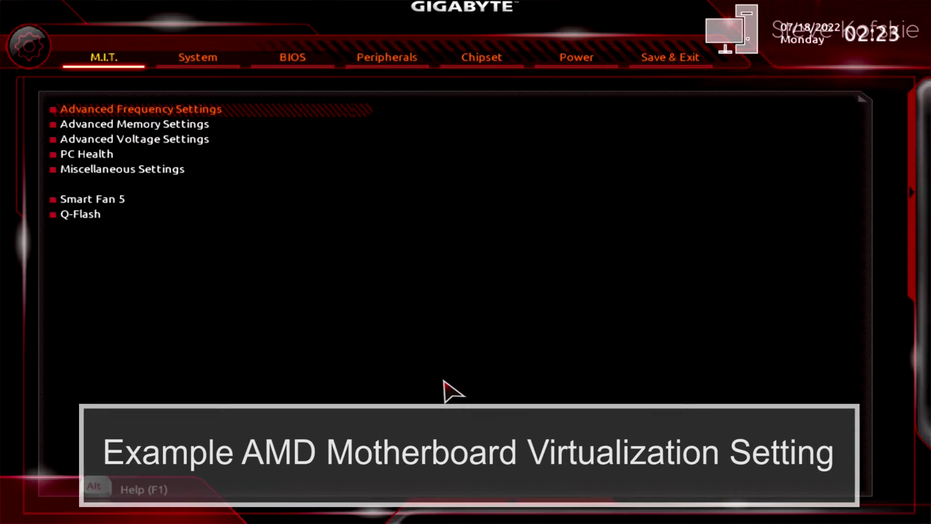
key(Return)
key(Down)
key(Down)
key(Down)
key(Down)
key(Return)
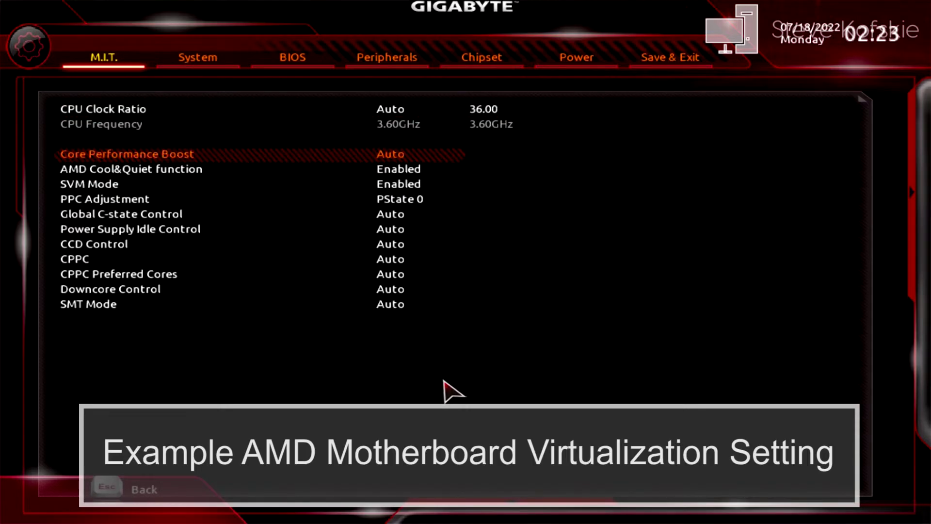
key(Down)
key(Down)
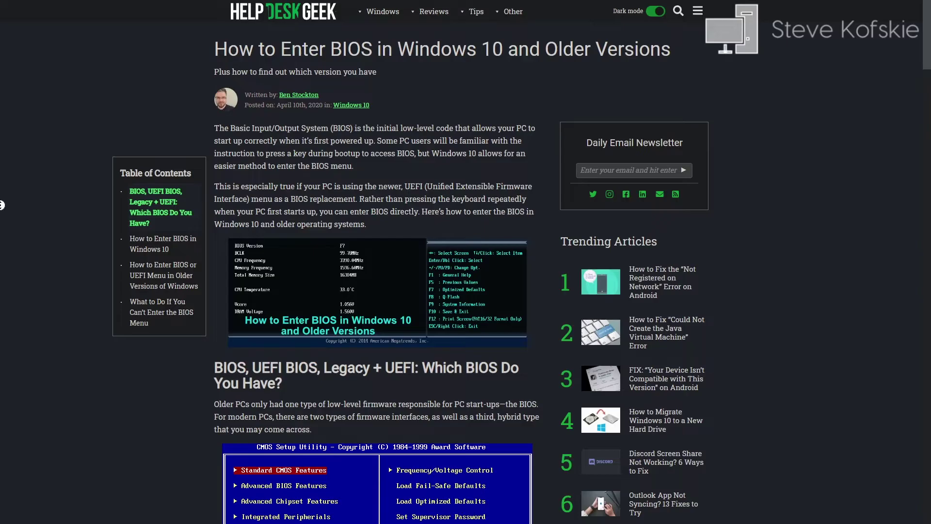
Step: Scroll further down the Help Desk Geek article on entering the BIOS
scroll(1, 216, down, 2)
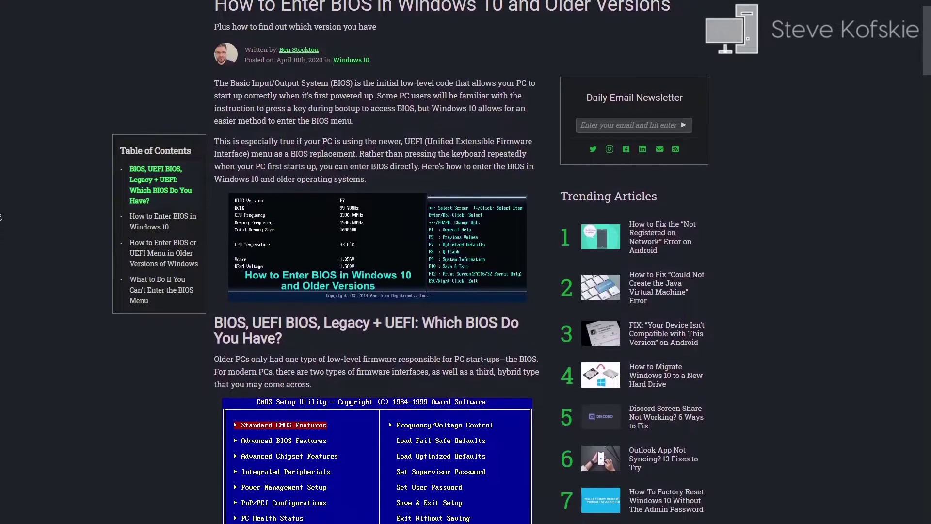
scroll(1, 216, down, 2)
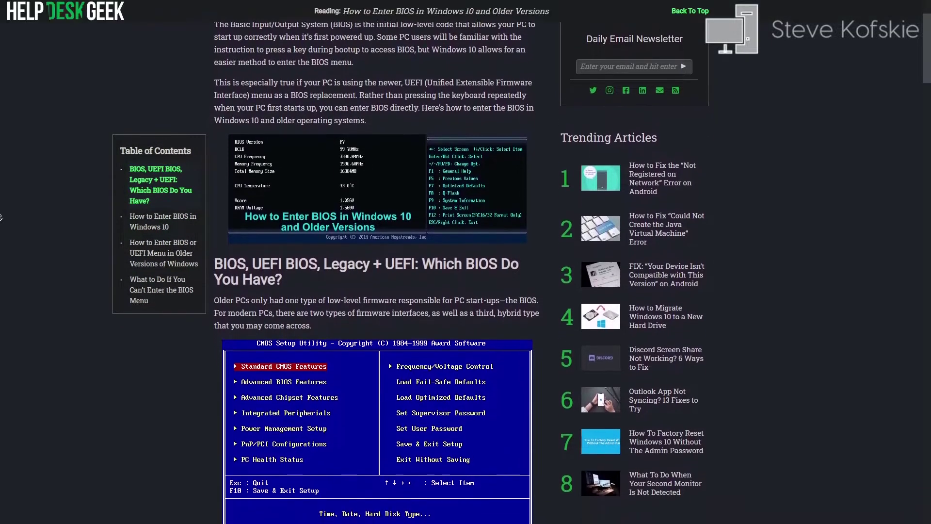
scroll(1, 217, down, 2)
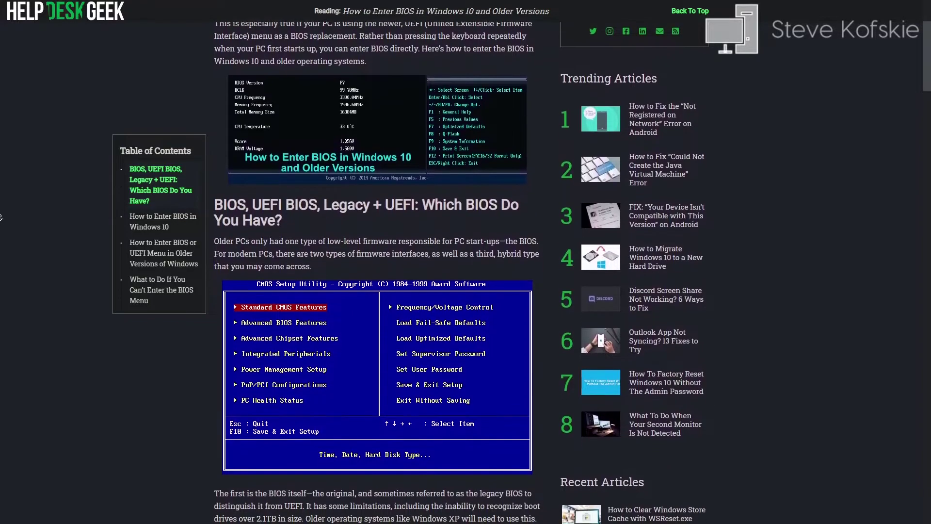
scroll(1, 217, down, 1)
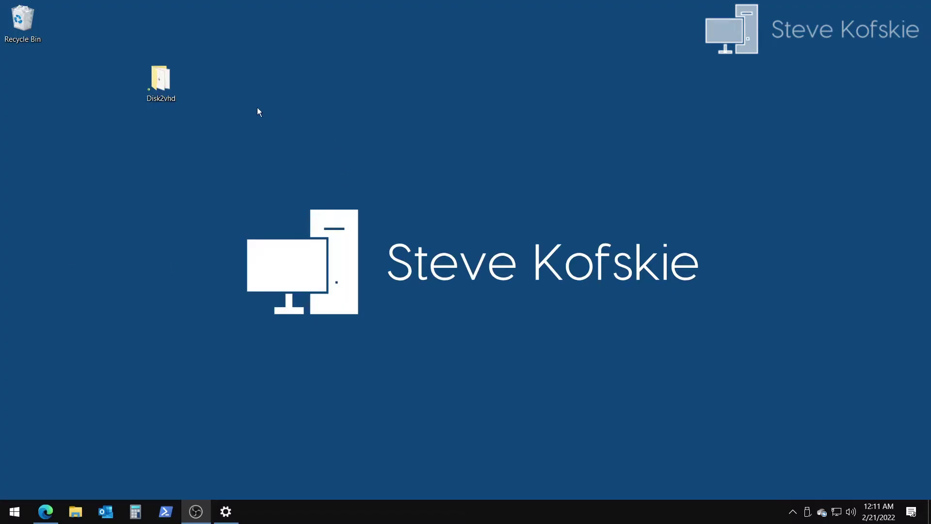
Step: Launch disk2vhd64.exe from the Disk2vhd folder, review its Volumes to include list, then close it
double_click(162, 77)
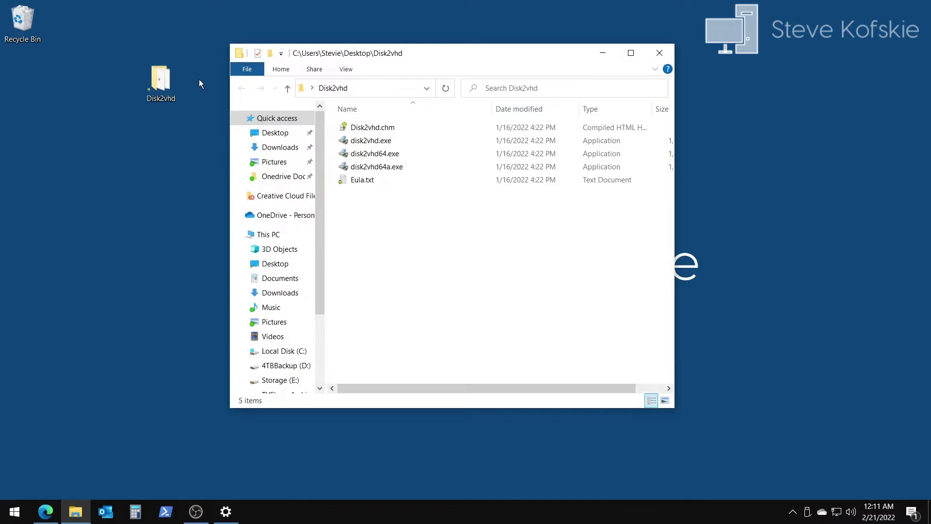
double_click(406, 153)
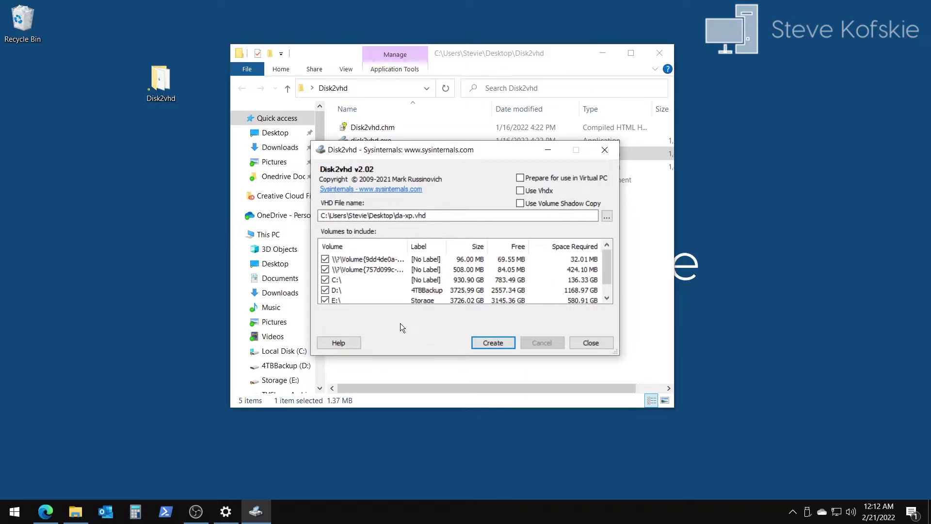
drag(605, 271, 606, 275)
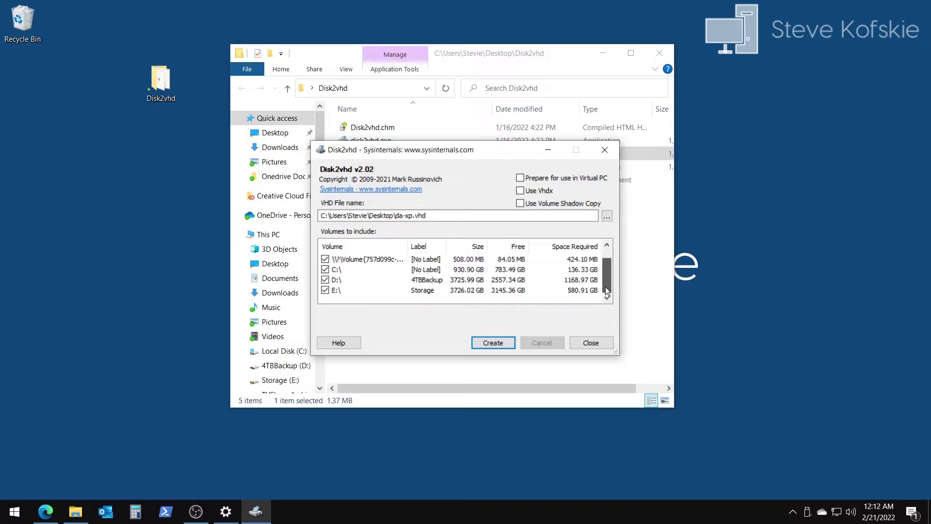
drag(606, 287, 610, 267)
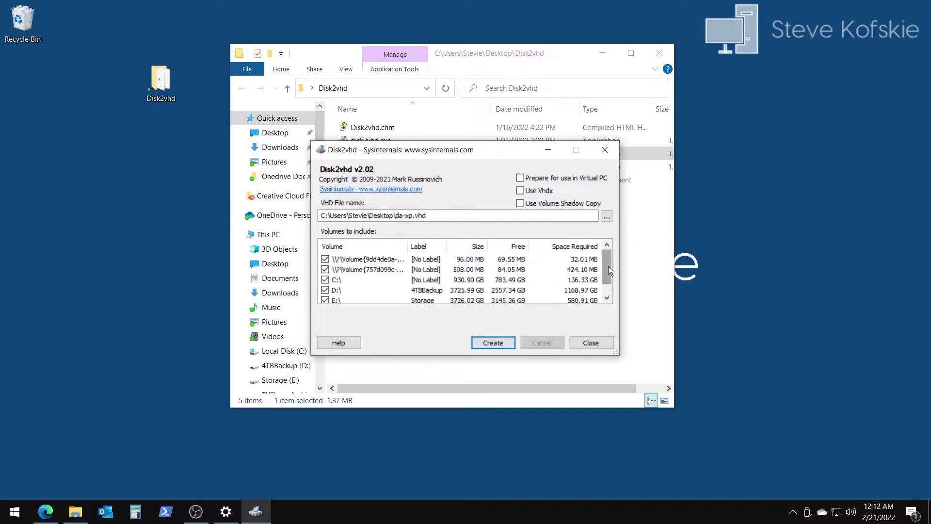
drag(608, 266, 599, 325)
click(601, 343)
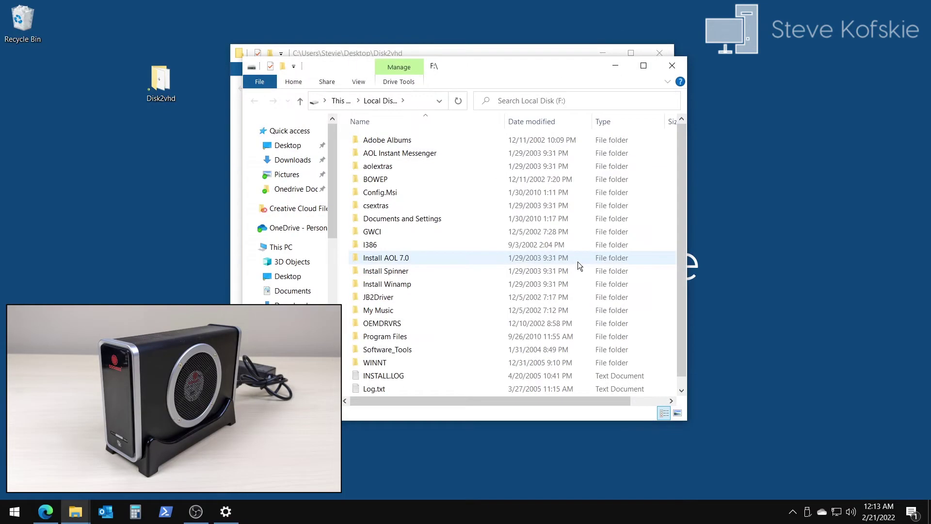
Step: Close the F:\ drive window, relaunch Disk2vhd, and untick every volume except F:\
drag(659, 66, 799, 71)
click(823, 70)
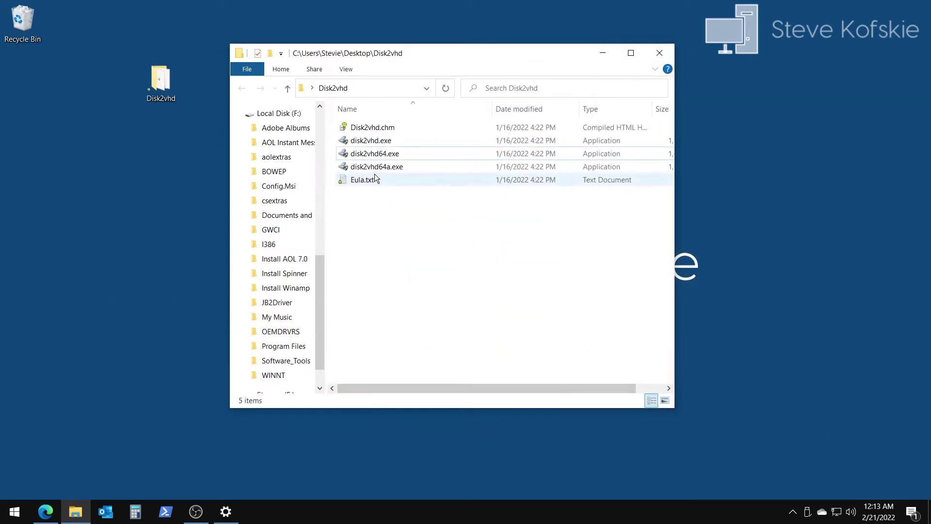
double_click(375, 153)
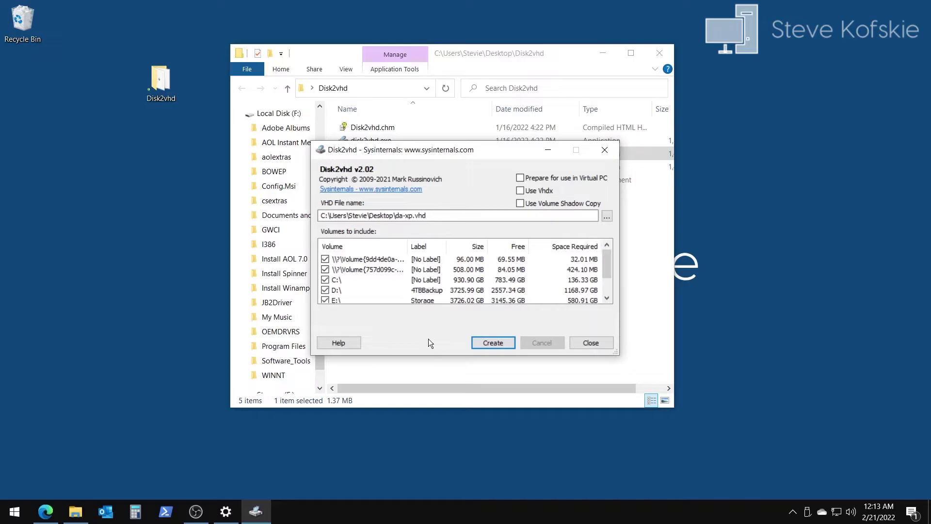
scroll(606, 272, down, 1)
scroll(607, 272, up, 1)
click(325, 259)
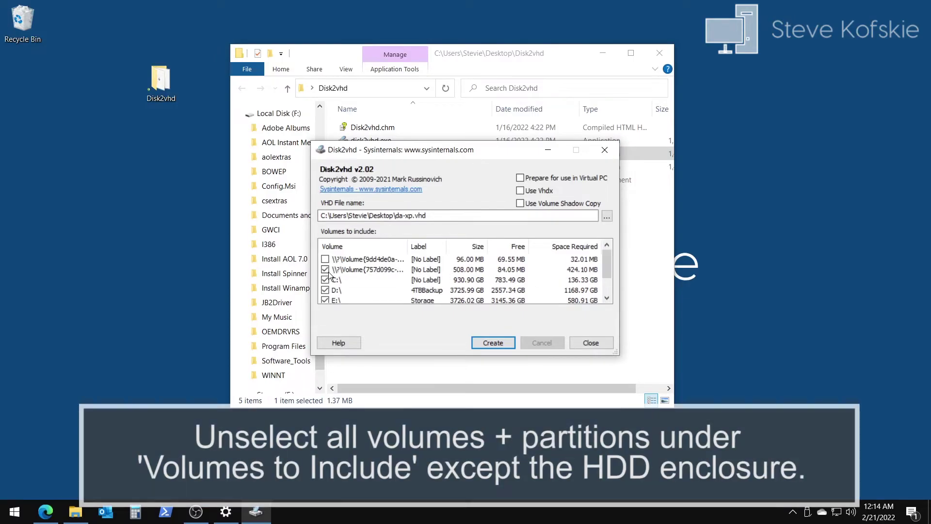
click(325, 269)
click(325, 280)
click(325, 290)
click(326, 299)
scroll(468, 281, down, 1)
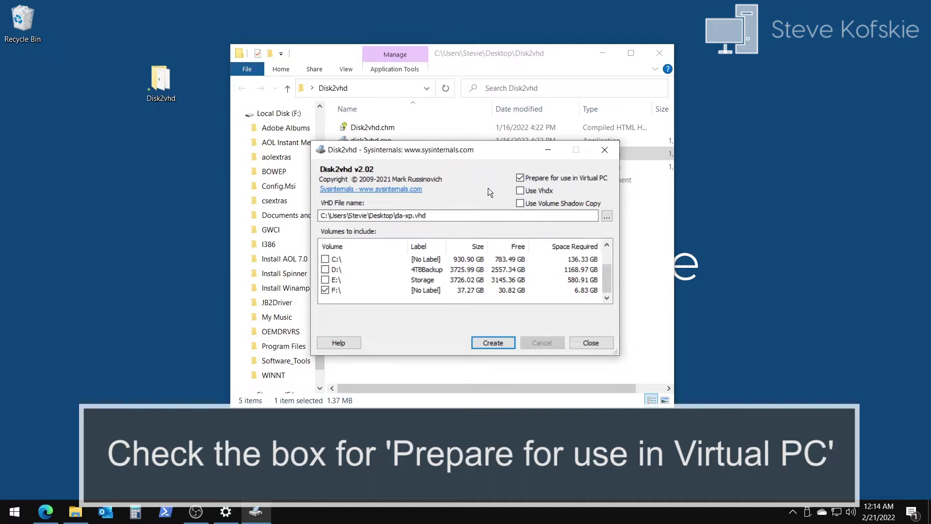
Step: Change the VHD file name to xp-machine.vhd
click(410, 215)
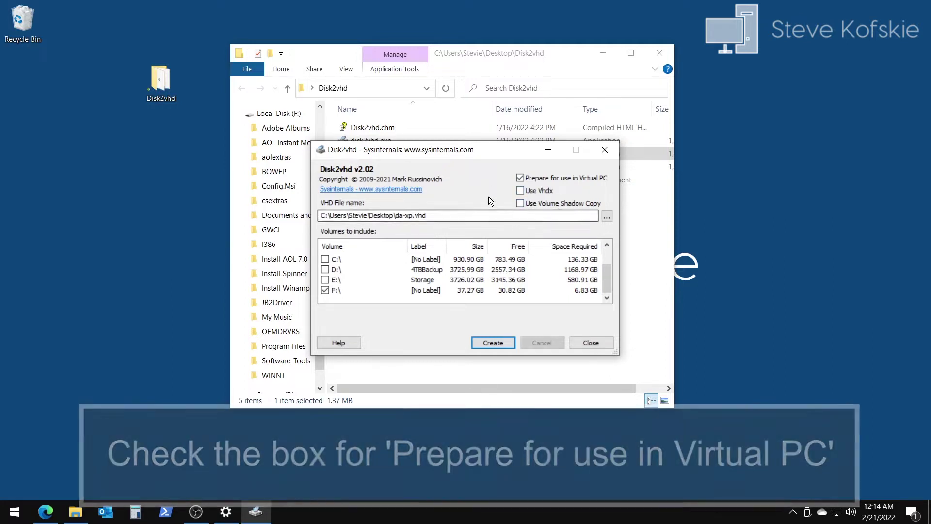
key(BackSpace)
key(BackSpace)
key(BackSpace)
key(BackSpace)
key(BackSpace)
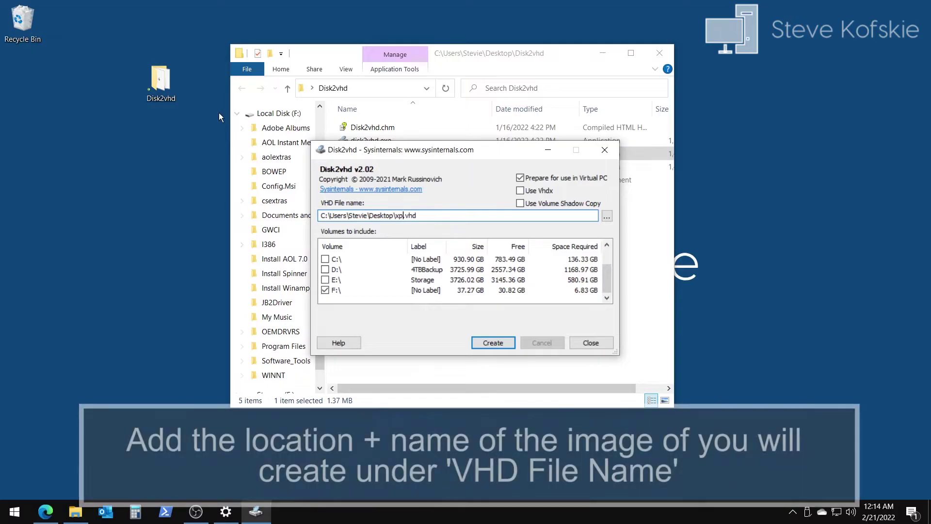
text(xp-)
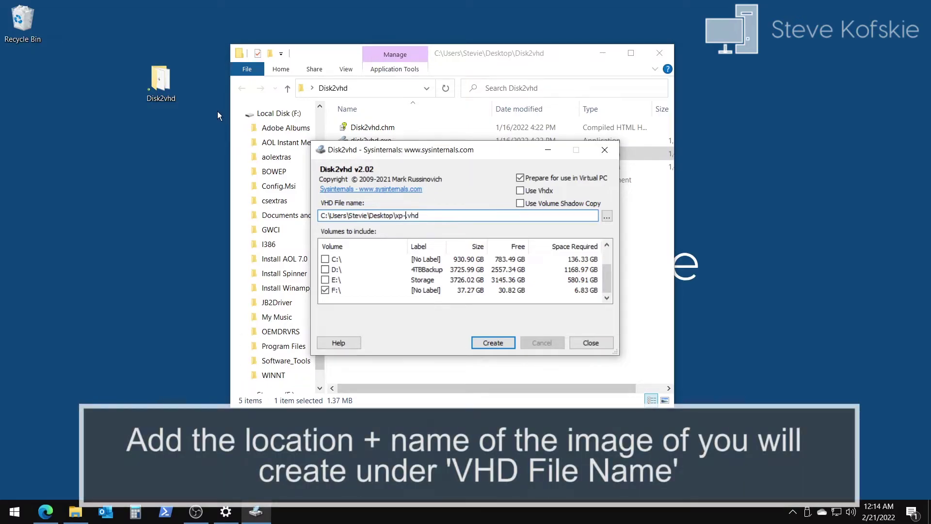
text(machine)
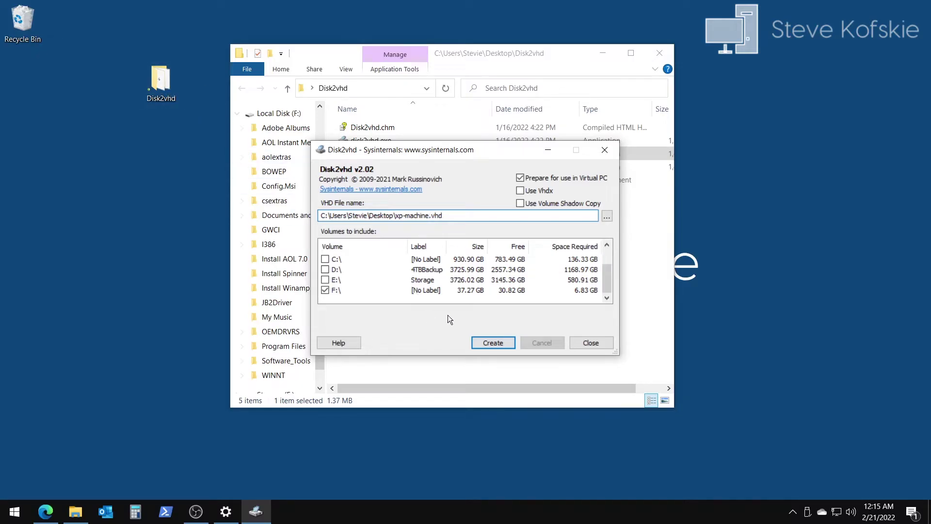
Step: Export volume F: to xp-machine.vhd, then close Disk2vhd and the Disk2vhd folder window
click(485, 342)
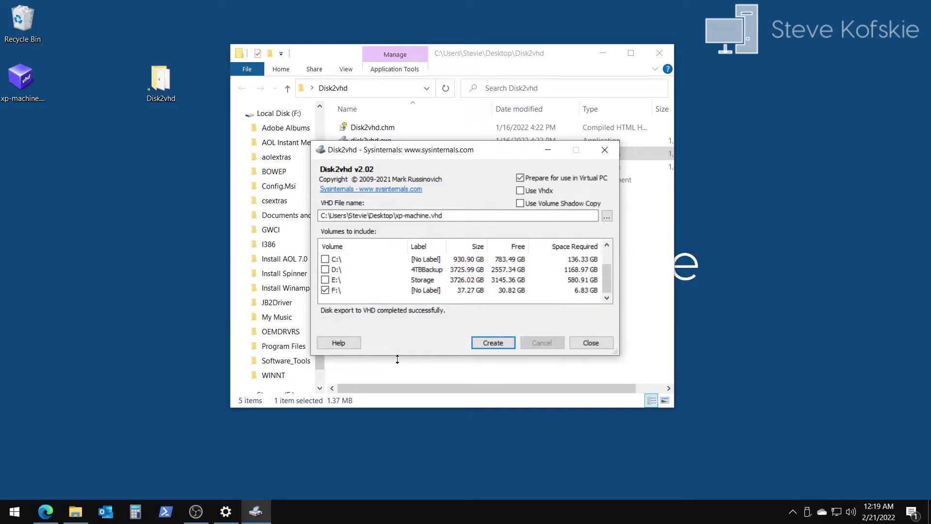
click(591, 342)
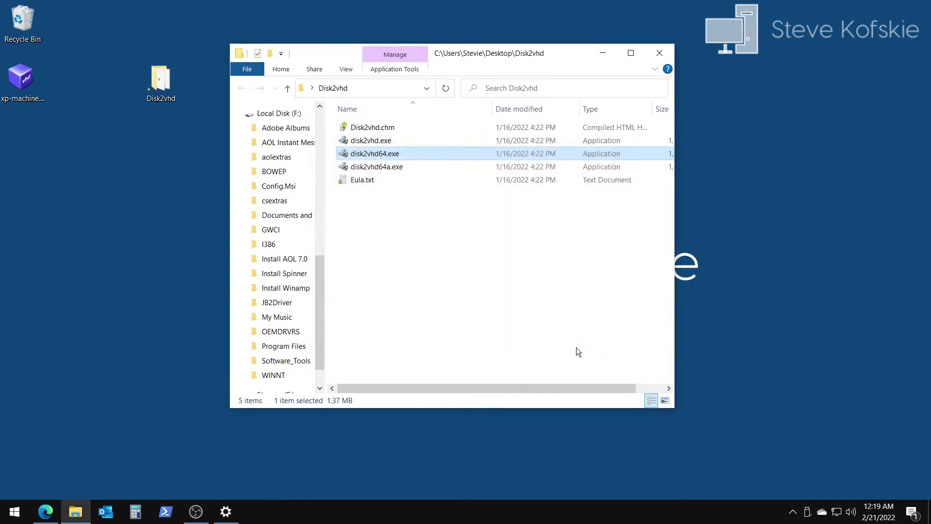
click(534, 323)
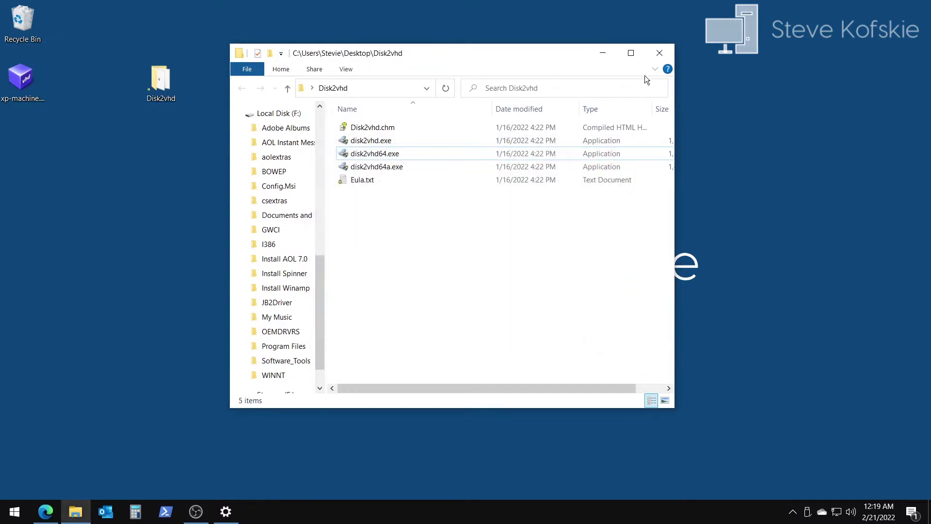
click(659, 53)
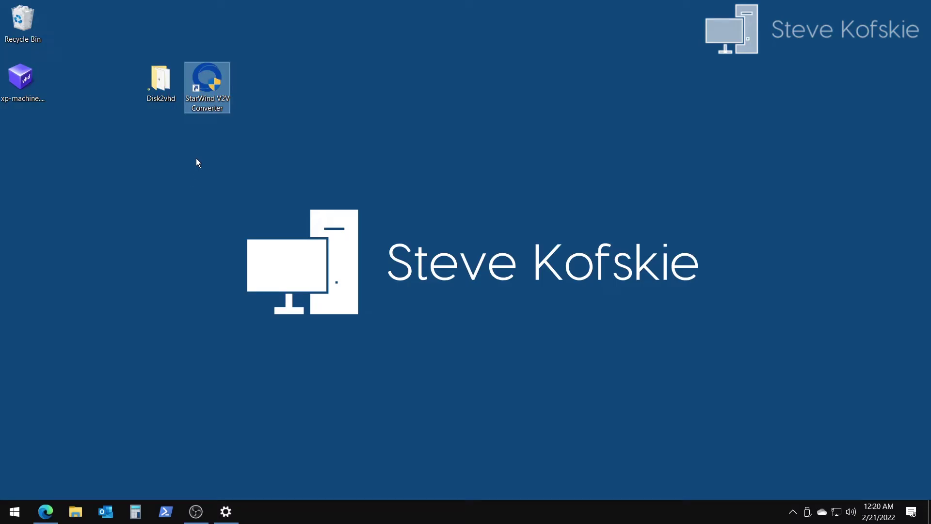
Step: In StarWind V2V Converter, select the local file xp-machine.VHD from the Desktop as source
double_click(207, 81)
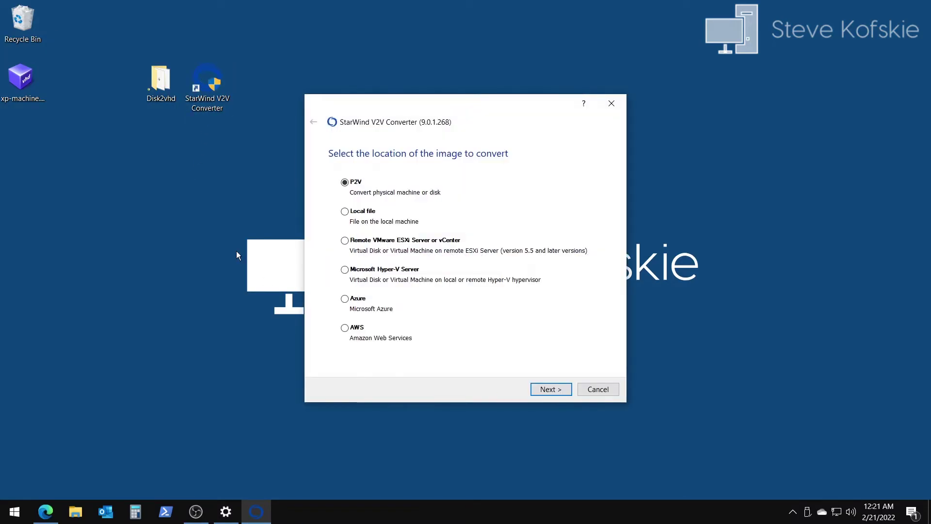
click(345, 212)
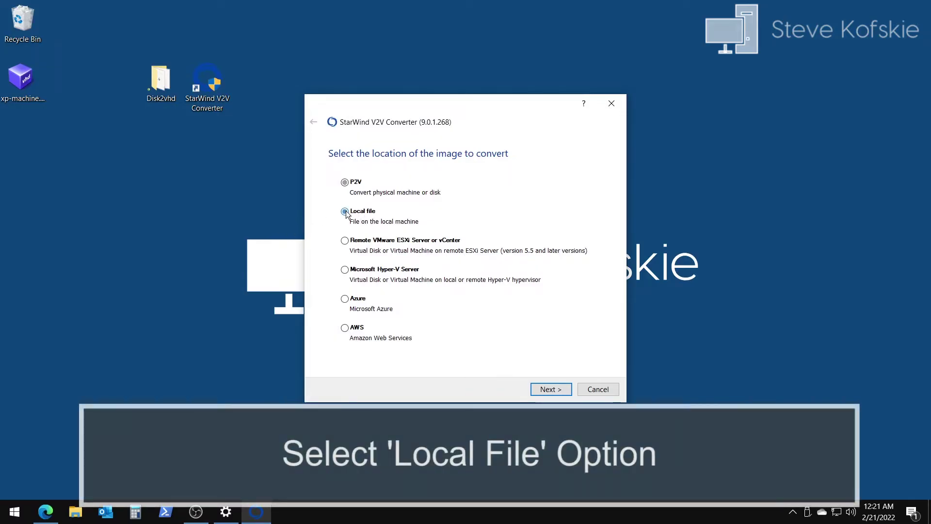
click(555, 389)
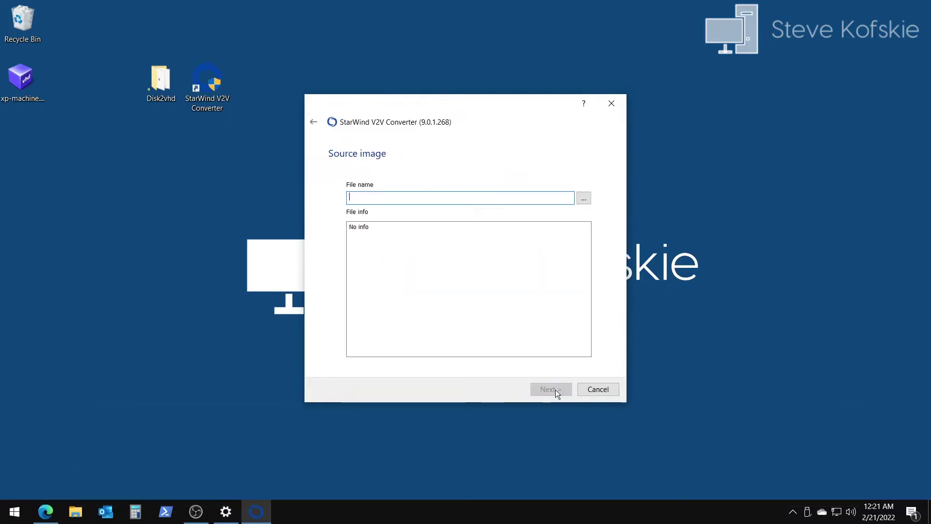
click(584, 198)
click(318, 216)
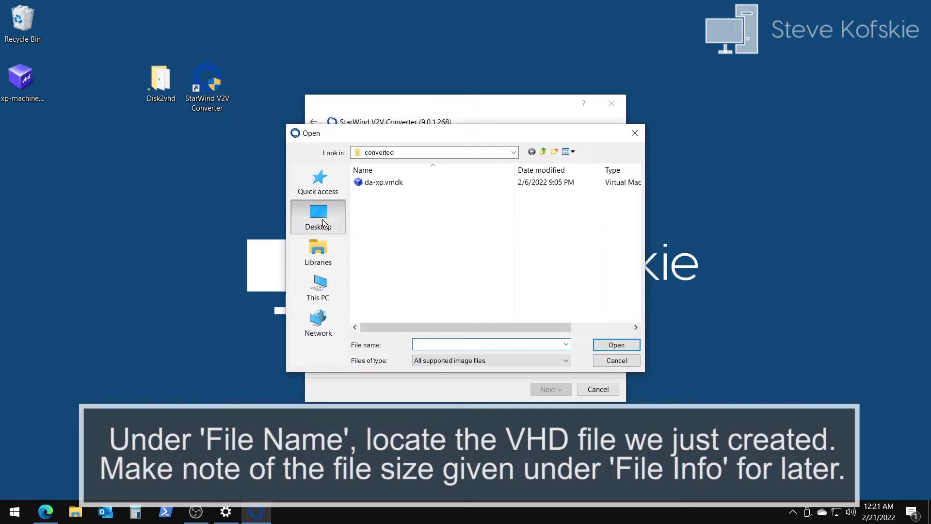
scroll(446, 240, down, 3)
double_click(532, 310)
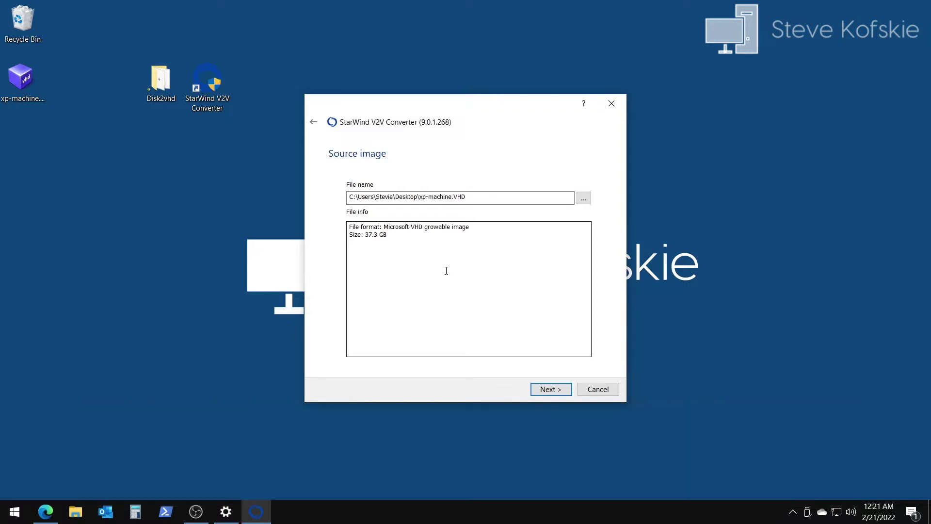
Step: Convert it to a local VMDK growable Workstation image, xp-machine.vmdk, and finish
click(546, 391)
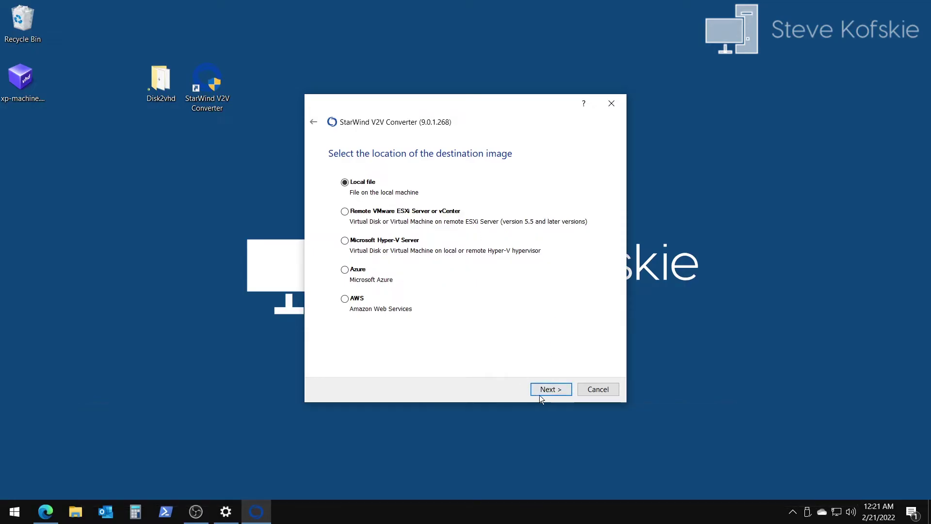
click(551, 390)
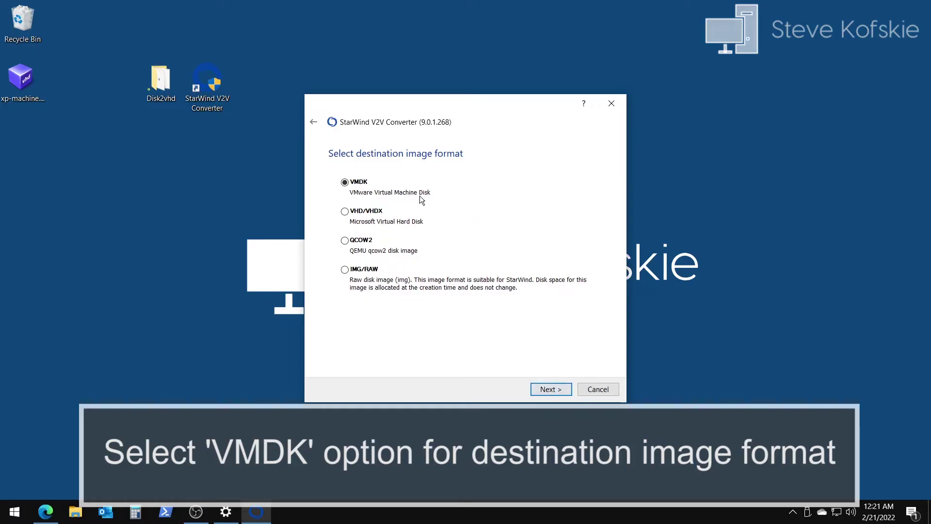
click(548, 391)
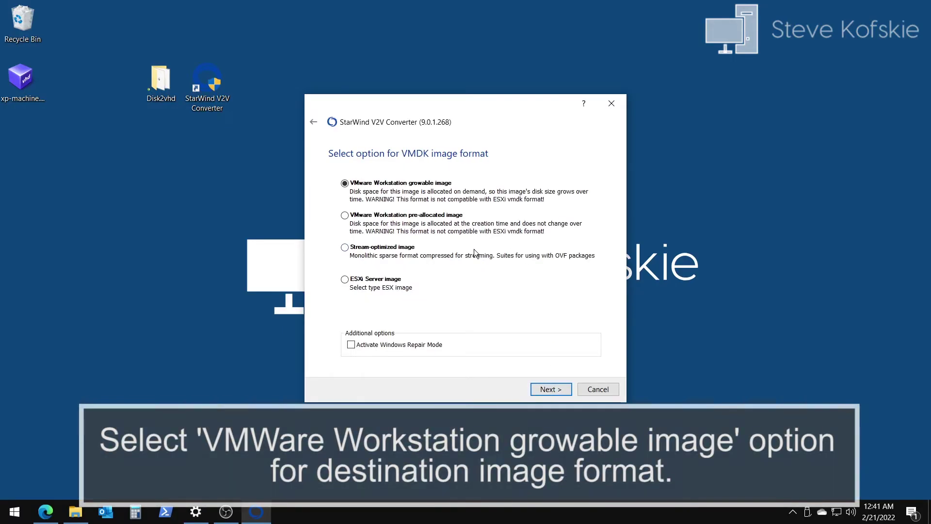
click(553, 389)
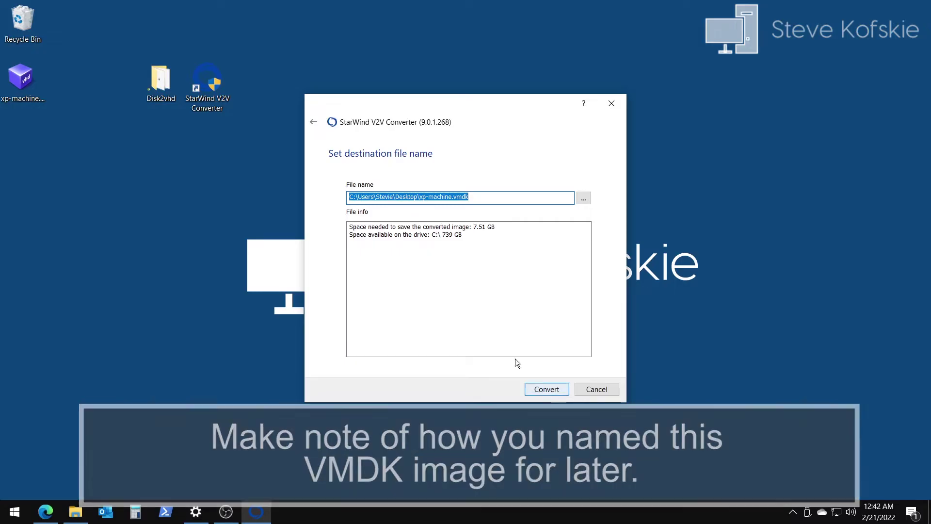
click(548, 390)
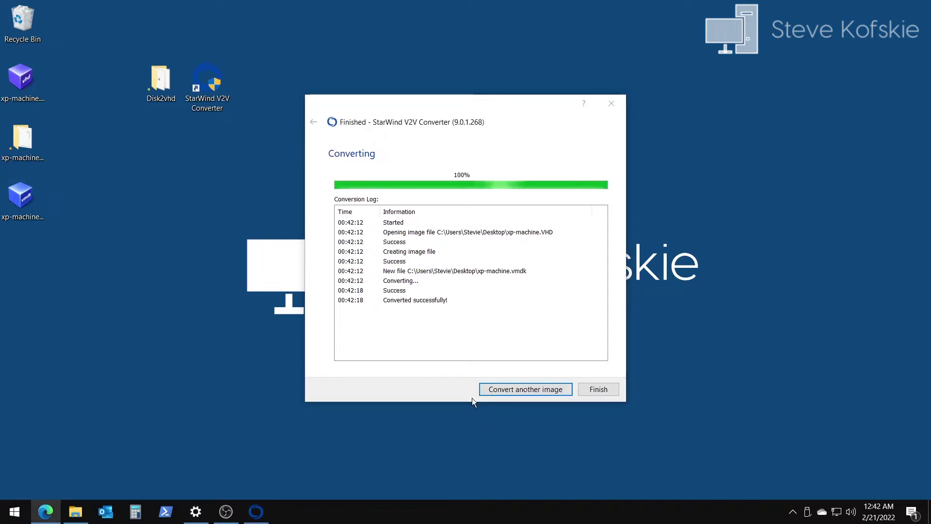
click(600, 390)
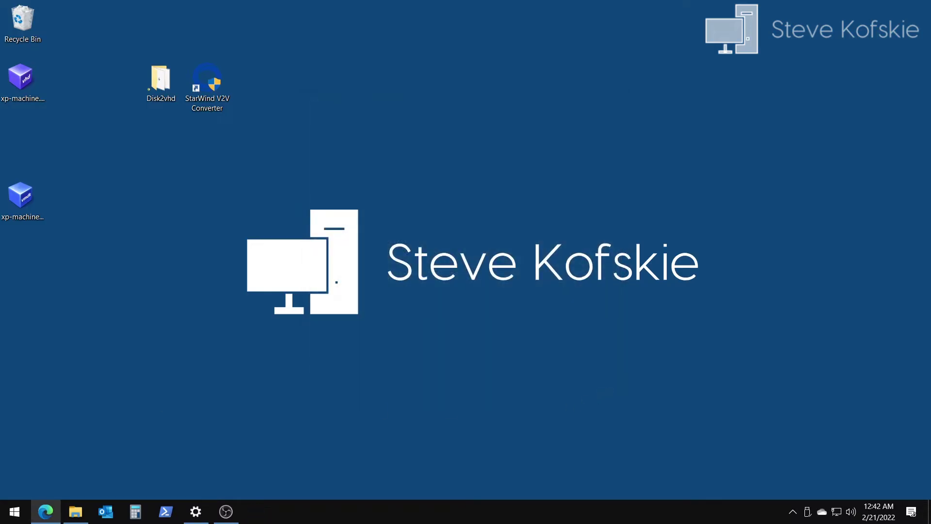
Step: Create a desktop folder named xp-machine and move the VHD and VMDK images into it
right_click(153, 178)
mouse_move(208, 309)
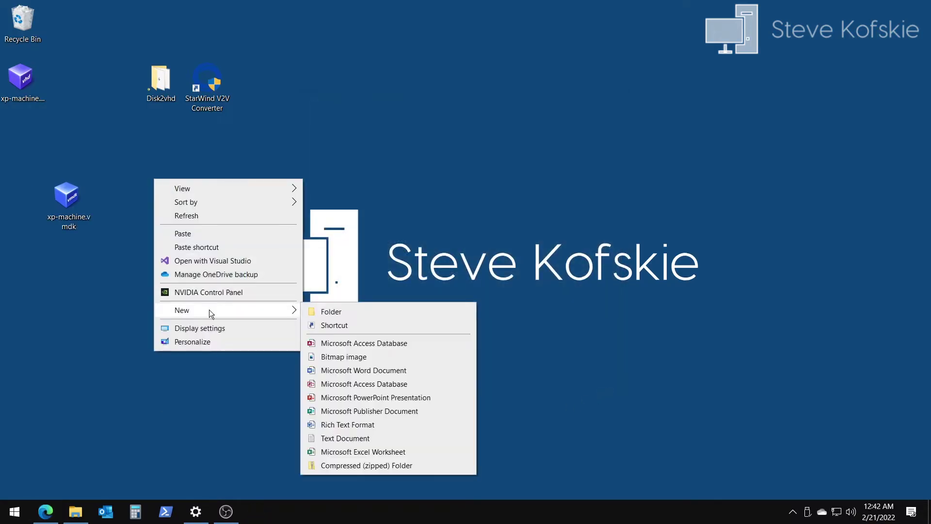
click(327, 313)
text(xp-machine)
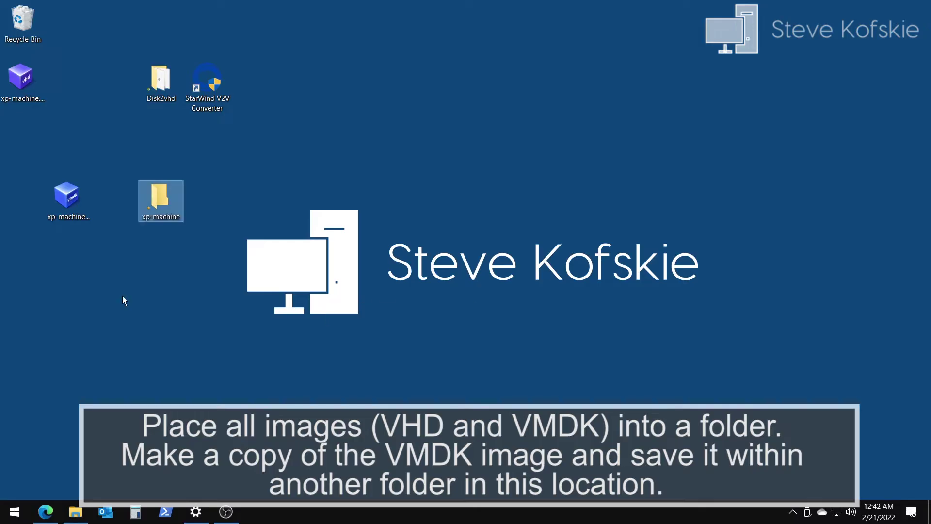
click(111, 291)
drag(100, 289, 15, 62)
drag(67, 195, 160, 199)
Step: Create a subfolder named old inside xp-machine and move xp-machine.VHD into it
right_click(498, 242)
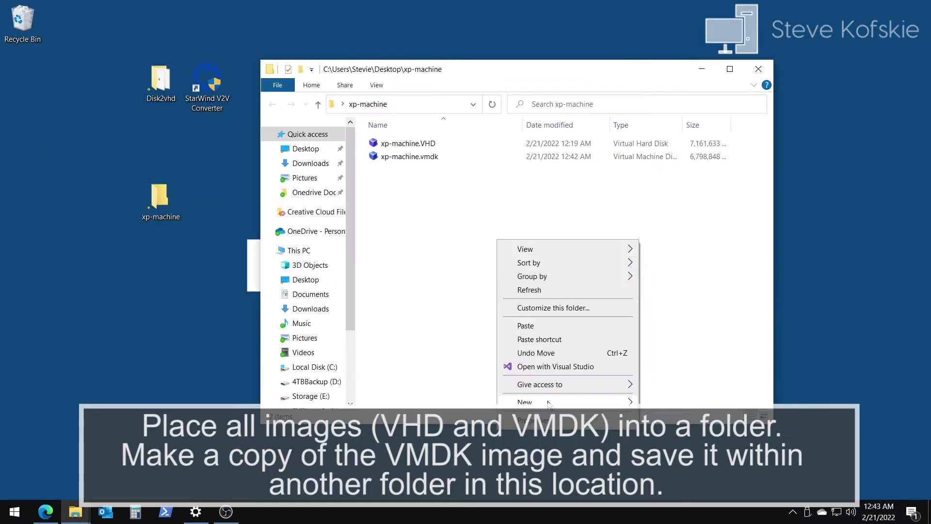
mouse_move(558, 402)
click(667, 248)
text(old)
key(Return)
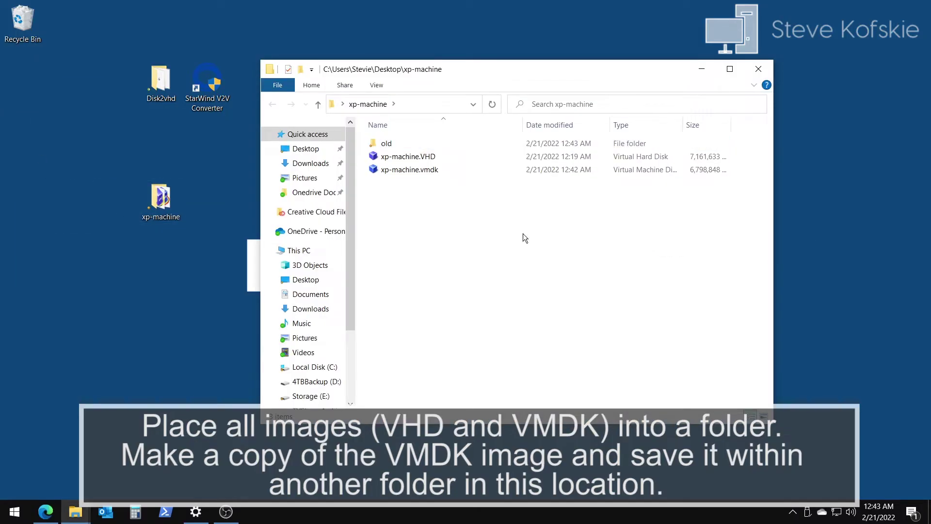
click(419, 160)
drag(418, 160, 418, 144)
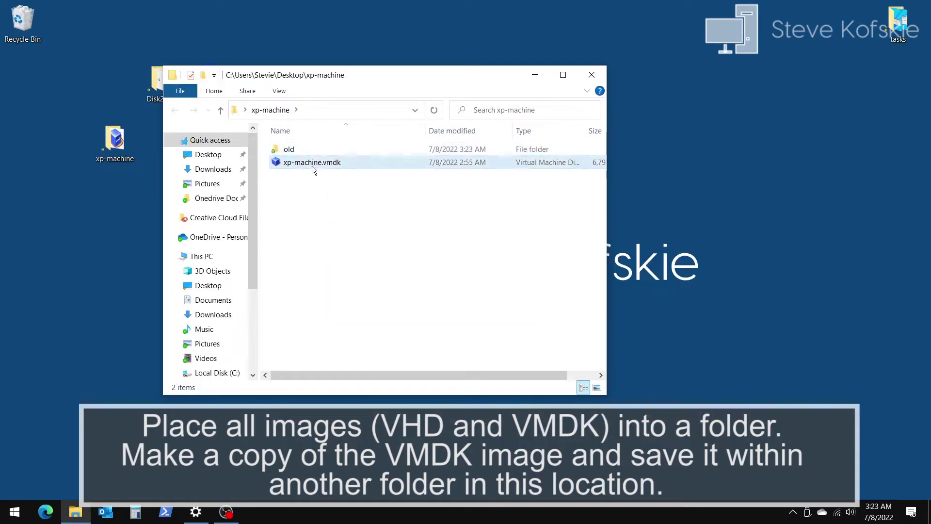
Step: Copy xp-machine.vmdk into the old folder, then return to xp-machine
right_click(312, 165)
click(340, 310)
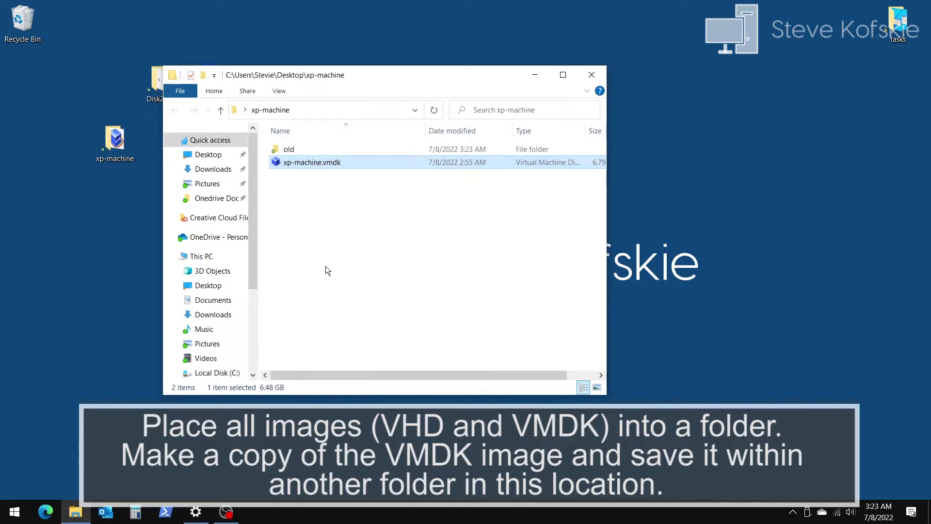
double_click(293, 150)
right_click(324, 202)
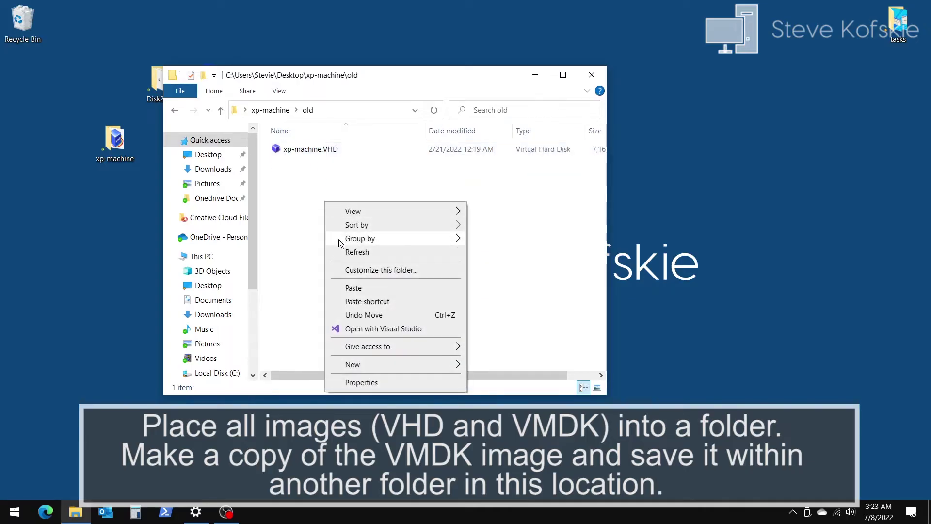
click(352, 288)
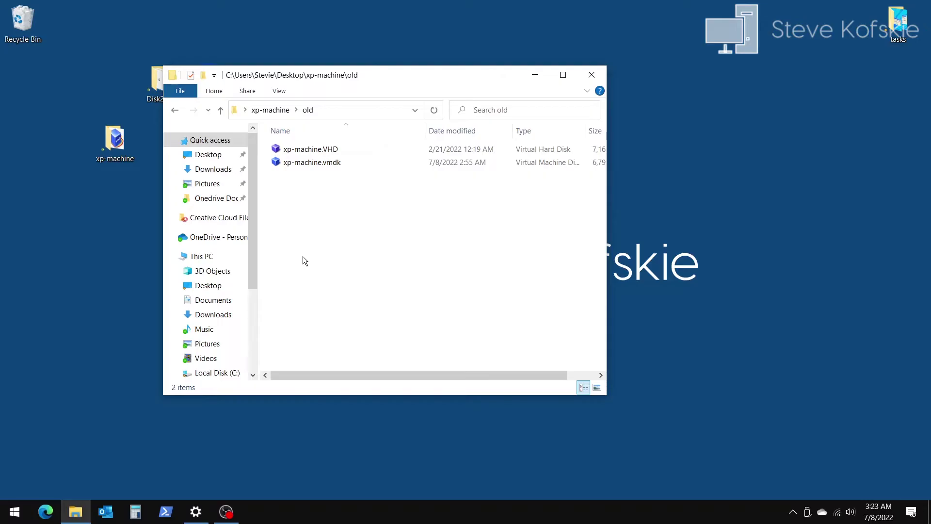
click(174, 110)
click(348, 241)
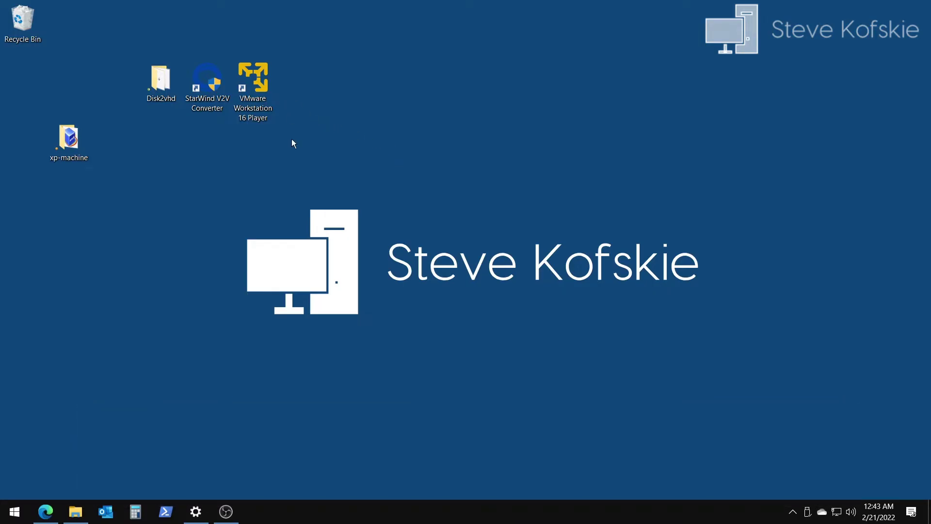
Step: Create a new desktop folder named test and place it beneath the xp-machine folder
right_click(104, 241)
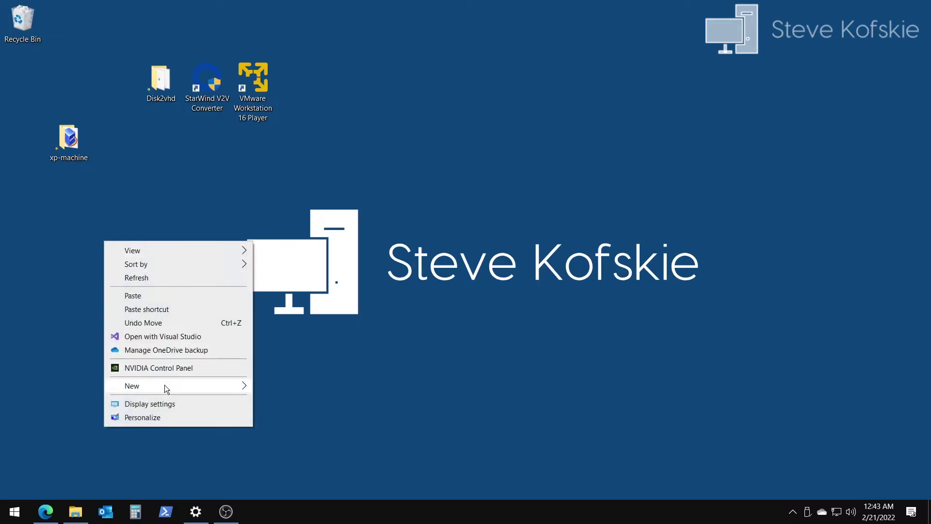
mouse_move(174, 387)
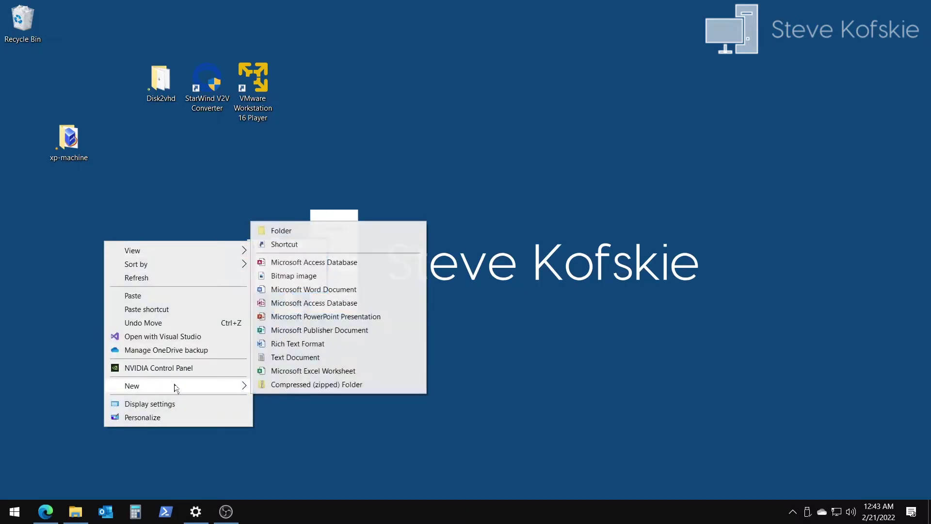
click(310, 234)
text(test)
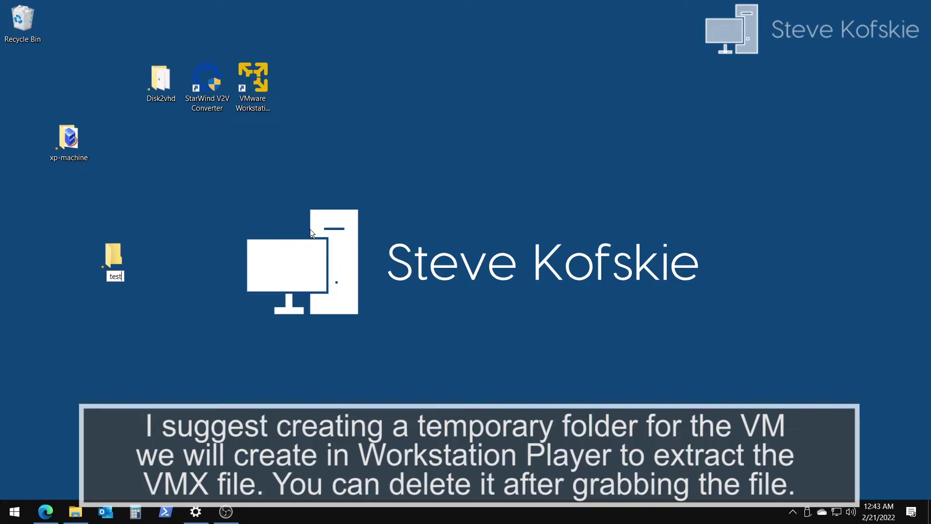
key(Return)
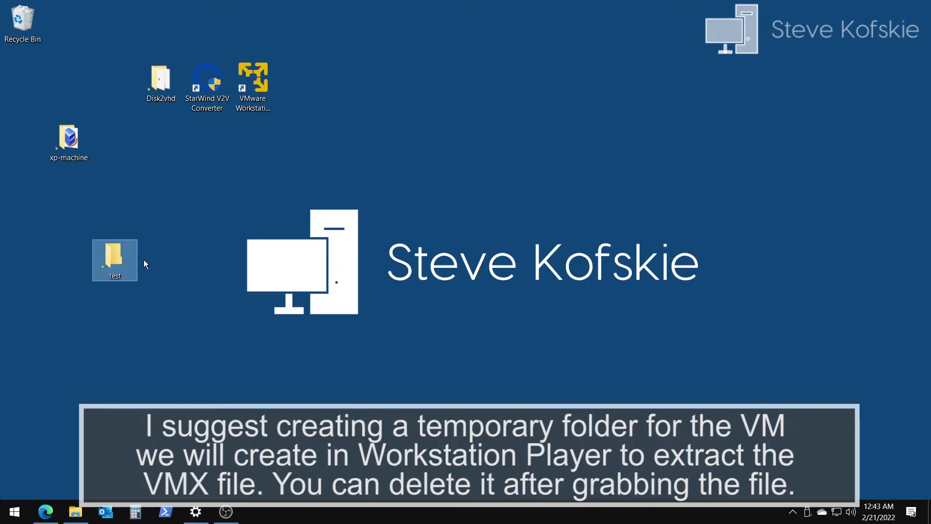
drag(128, 260, 72, 203)
click(260, 75)
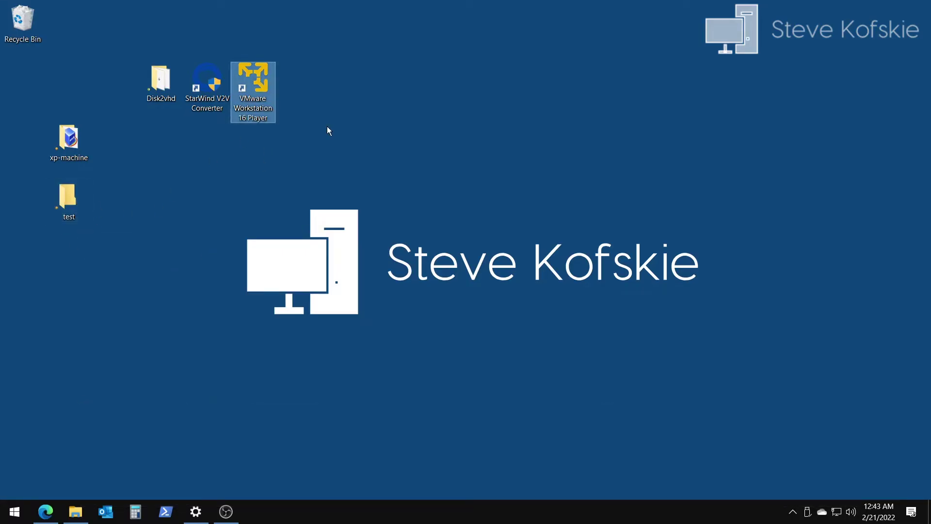
Step: Start a new virtual machine to install the OS later, with Windows XP Home Edition as the guest
drag(293, 26, 565, 79)
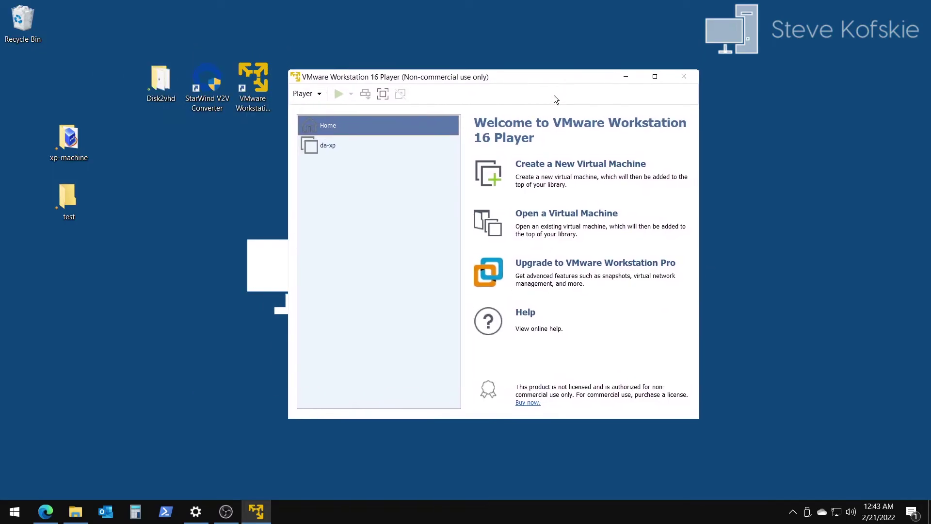
click(316, 94)
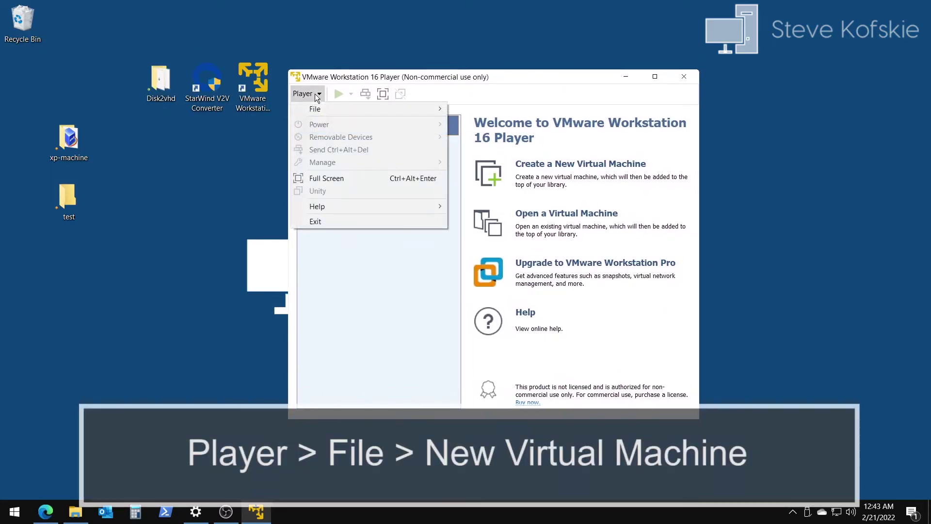
mouse_move(346, 108)
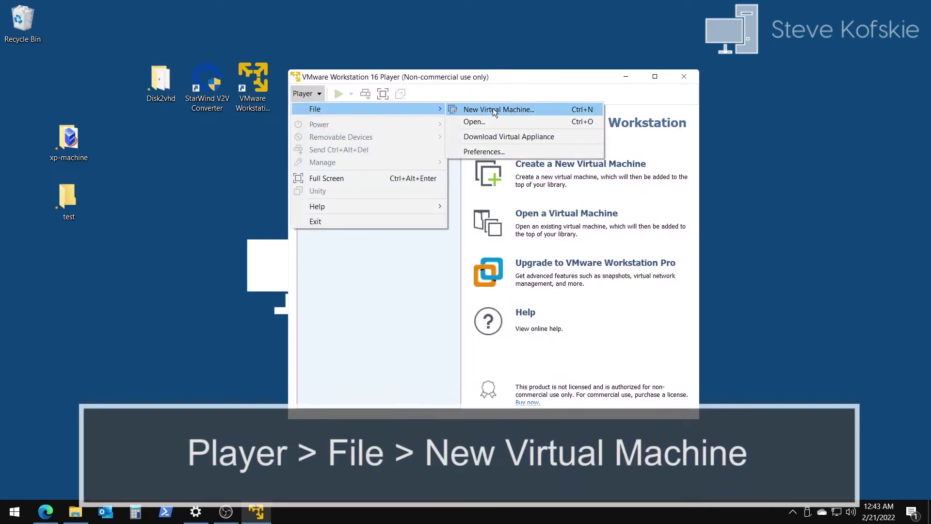
click(507, 110)
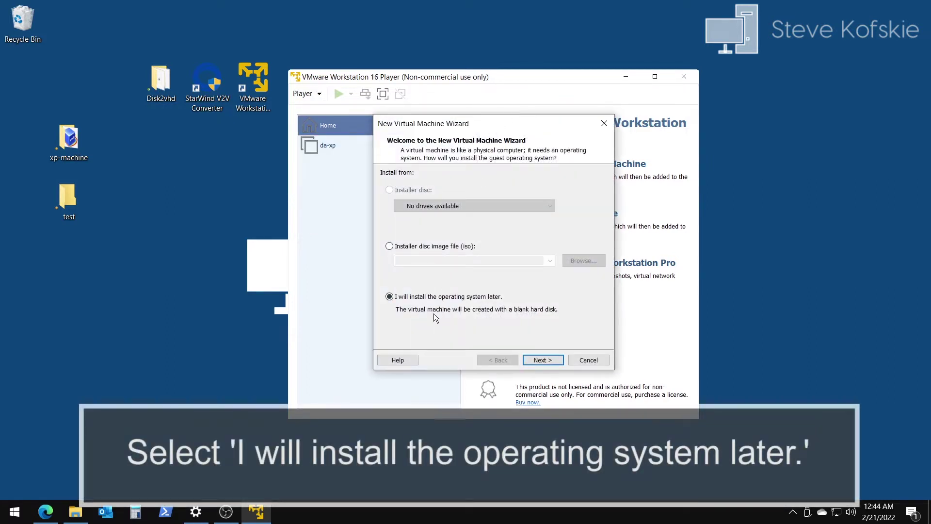
click(543, 360)
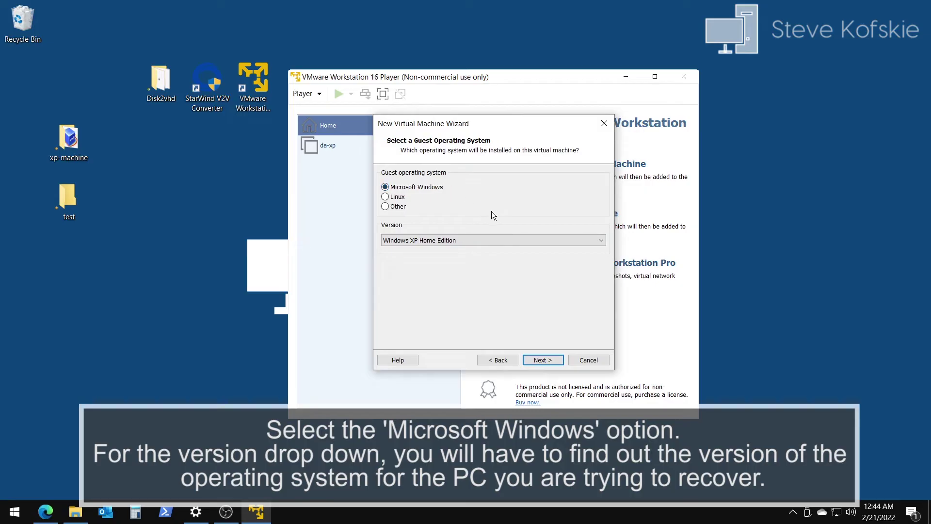
click(508, 242)
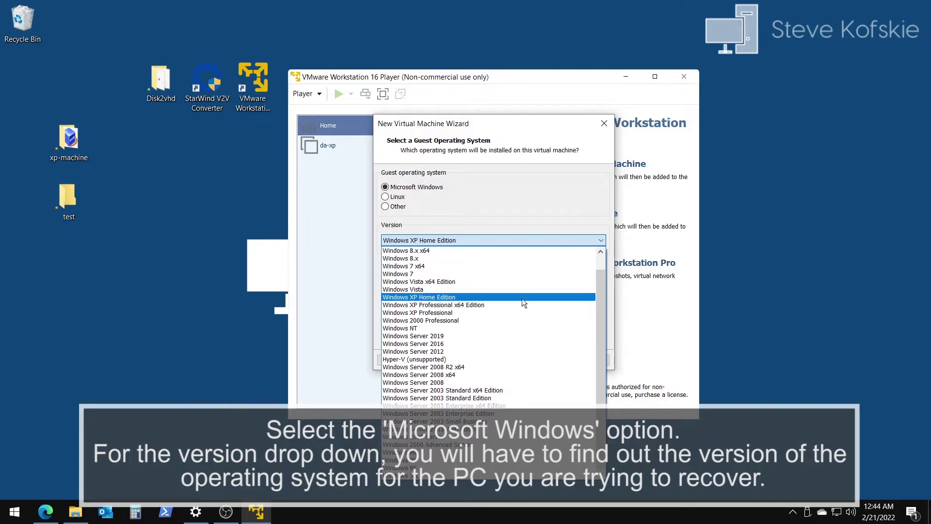
click(522, 299)
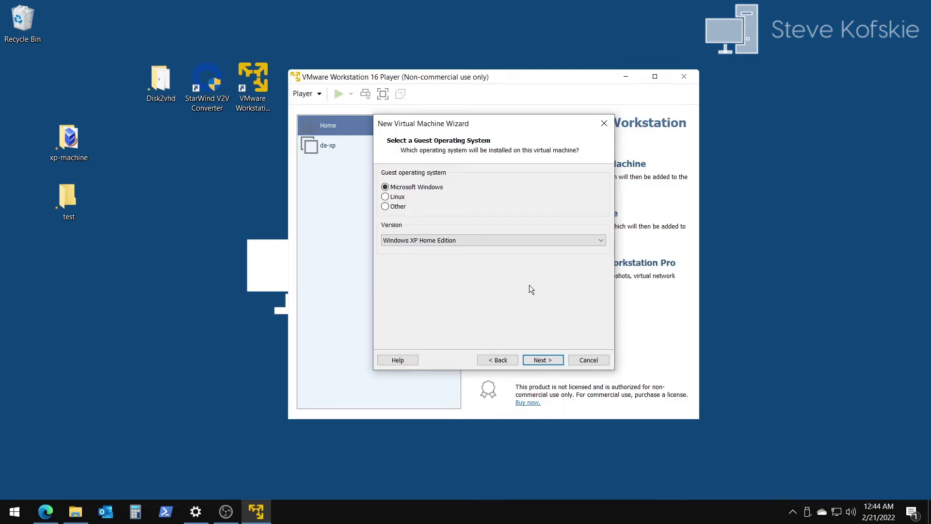
Step: Name the virtual machine xp-machine and store it in the Desktop test folder
click(556, 361)
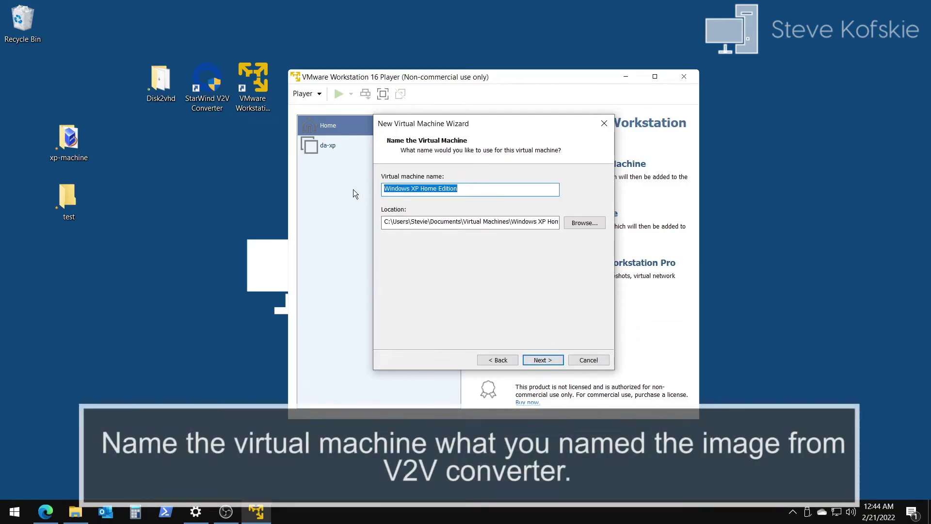
text(xp-mach)
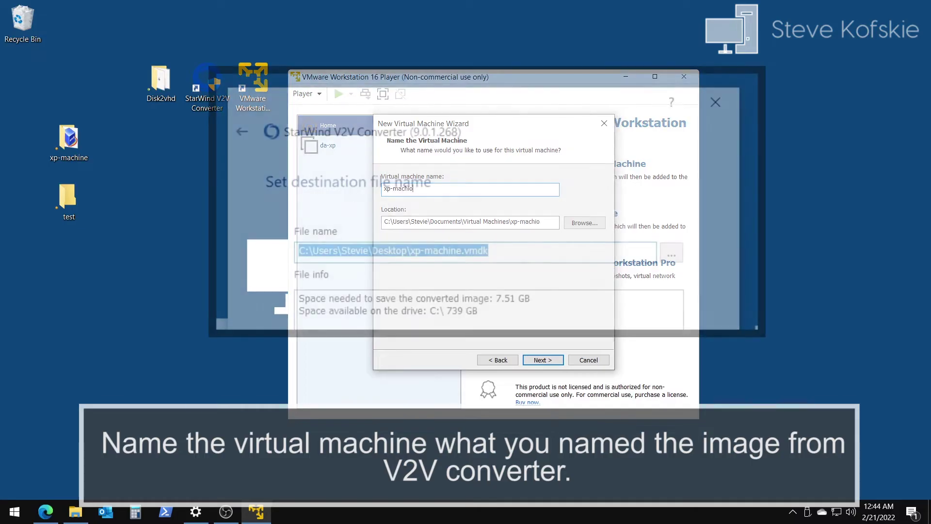
text(ine)
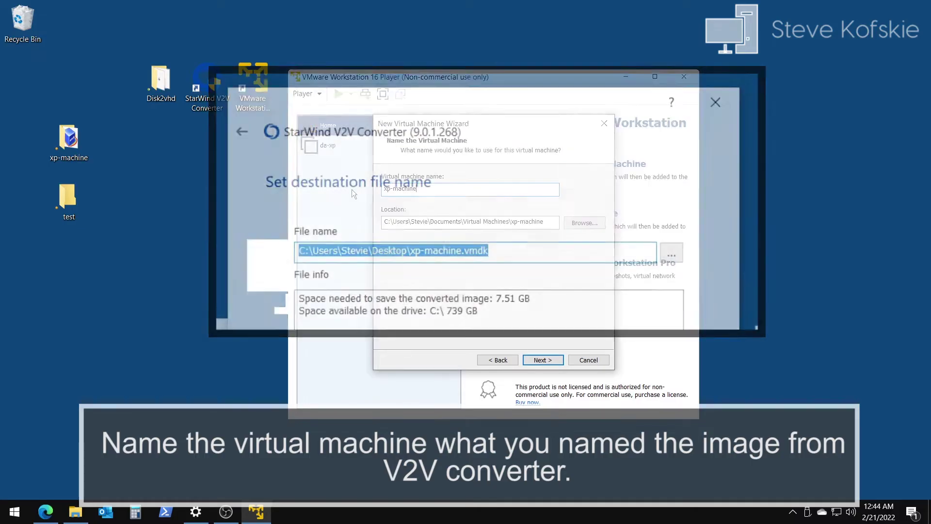
click(585, 222)
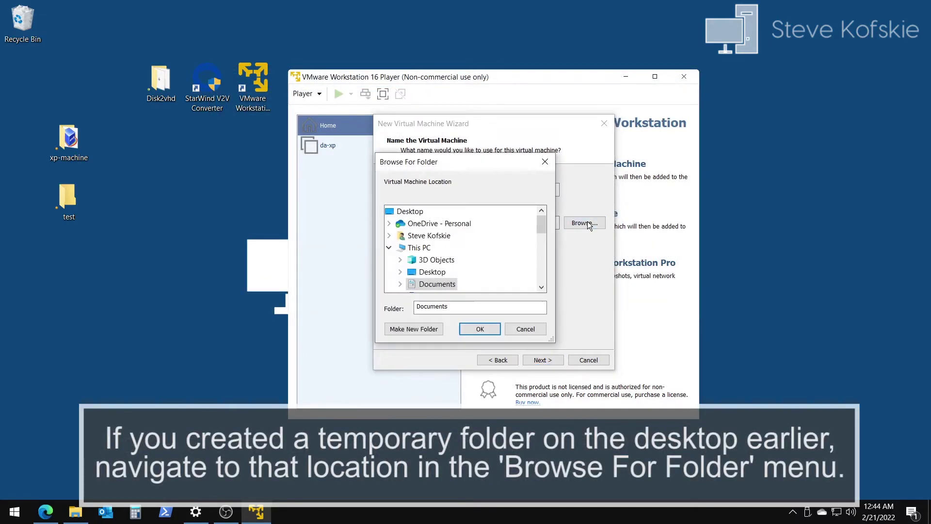
scroll(457, 241, down, 1)
double_click(438, 235)
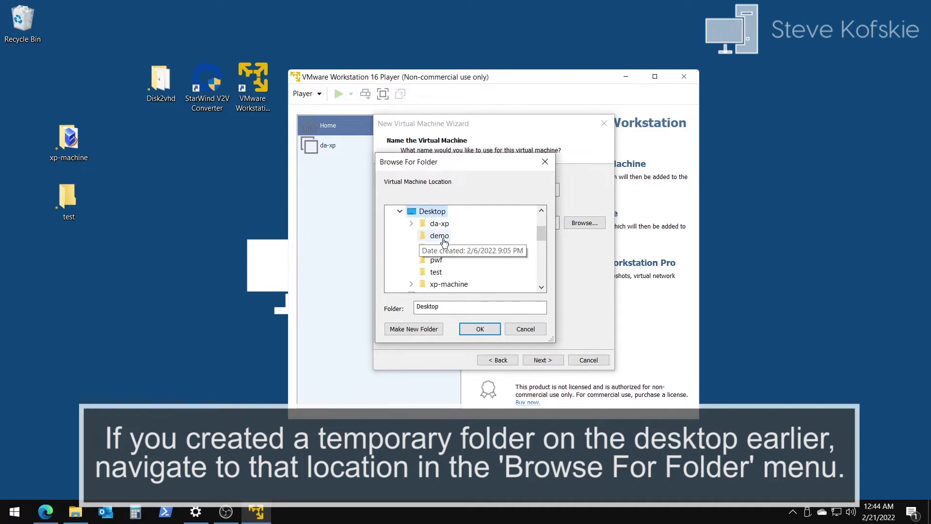
click(436, 272)
click(480, 329)
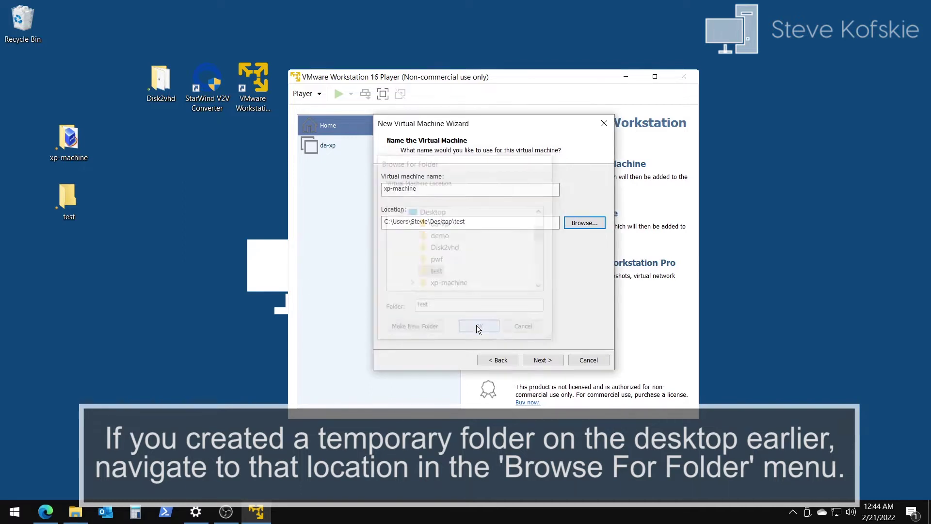
click(540, 359)
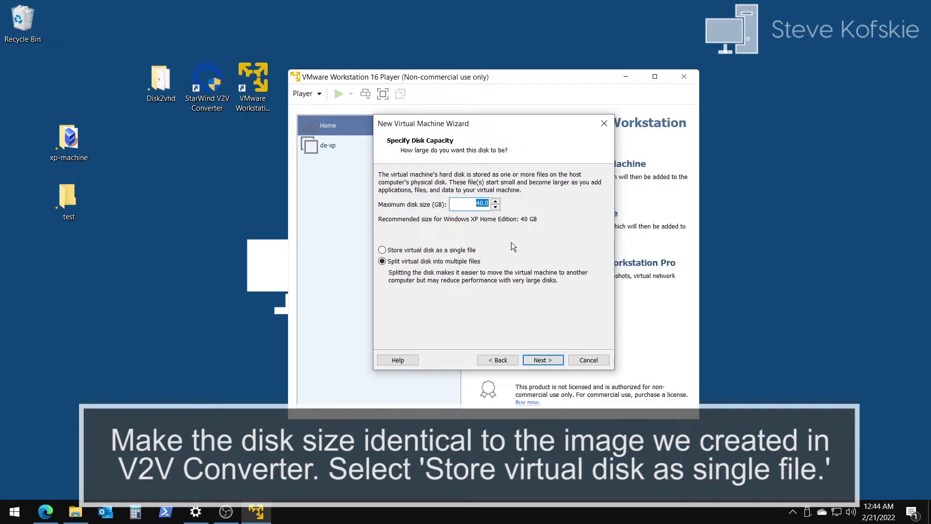
Step: Give xp-machine a 37.2 GB virtual disk stored as a single file
click(483, 203)
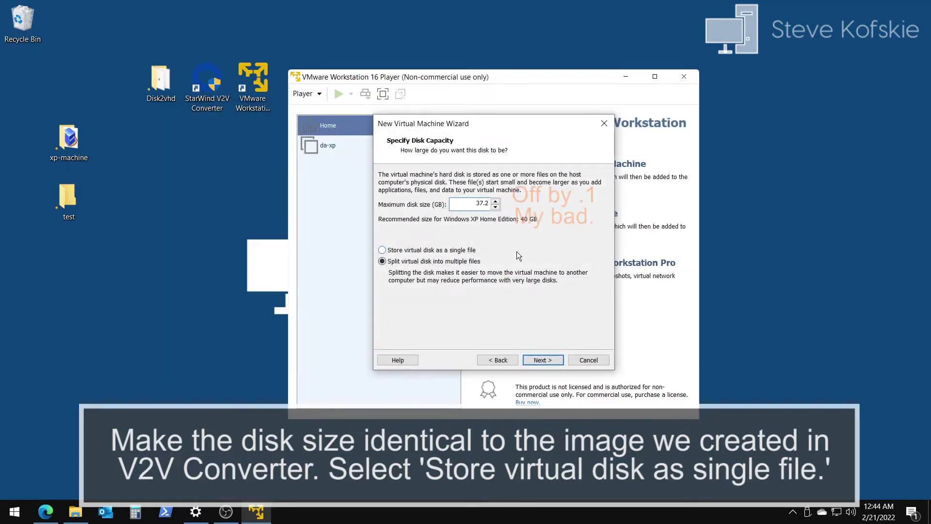
click(421, 251)
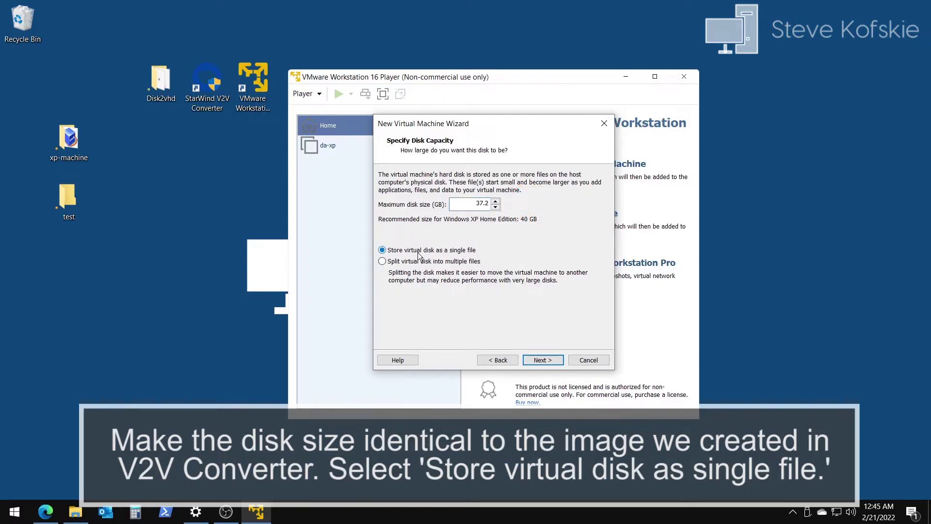
click(548, 361)
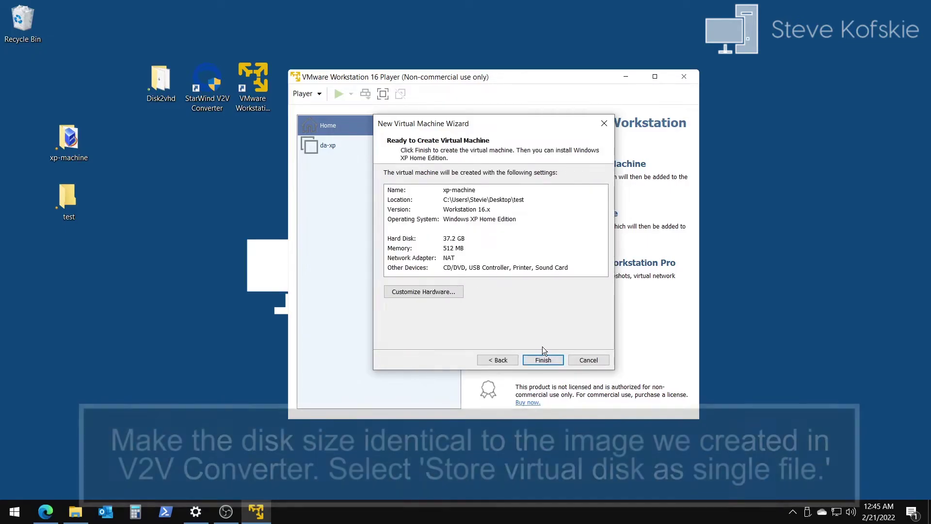
click(450, 292)
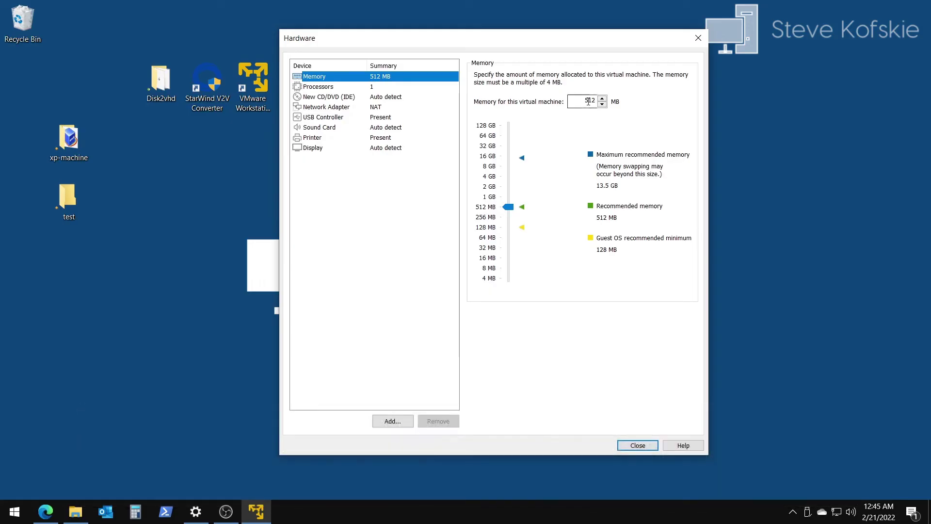
Step: Set 1024 MB memory and Host-only networking, finish creating xp-machine, and close Player
drag(508, 207, 507, 197)
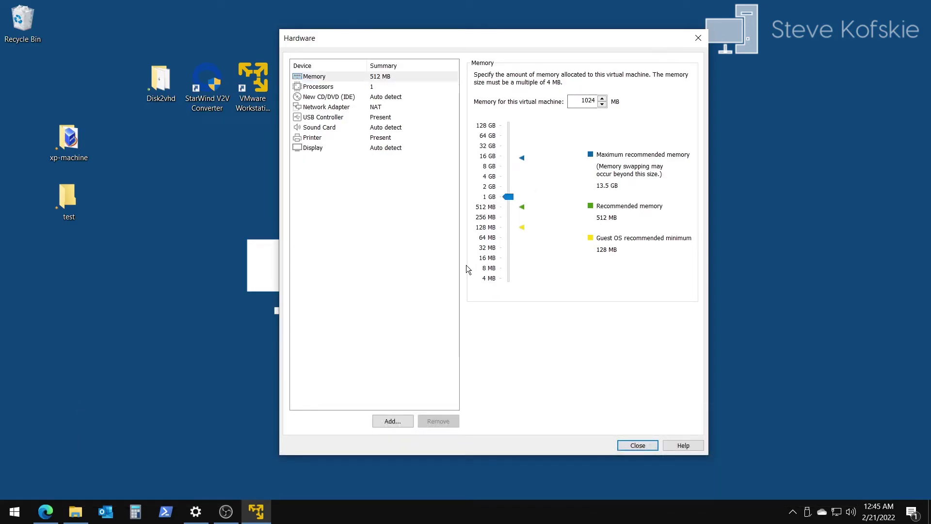
click(372, 88)
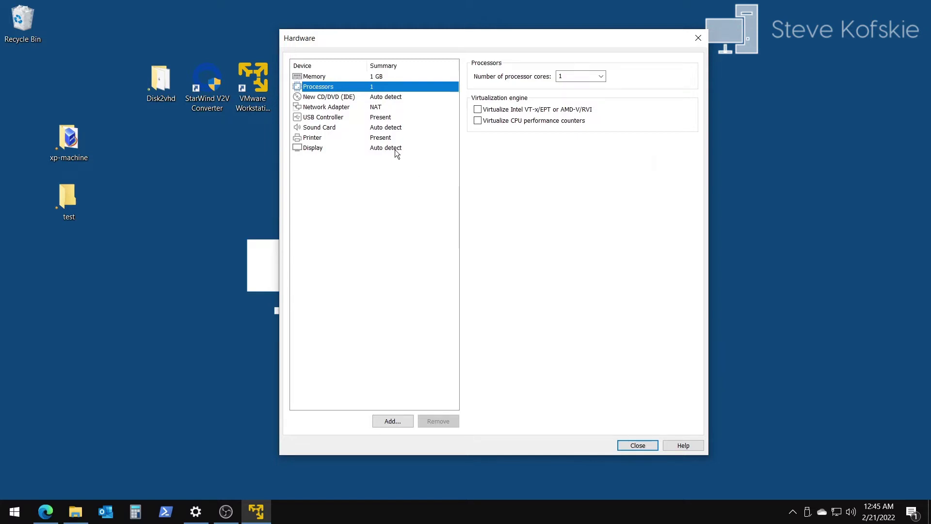
click(374, 108)
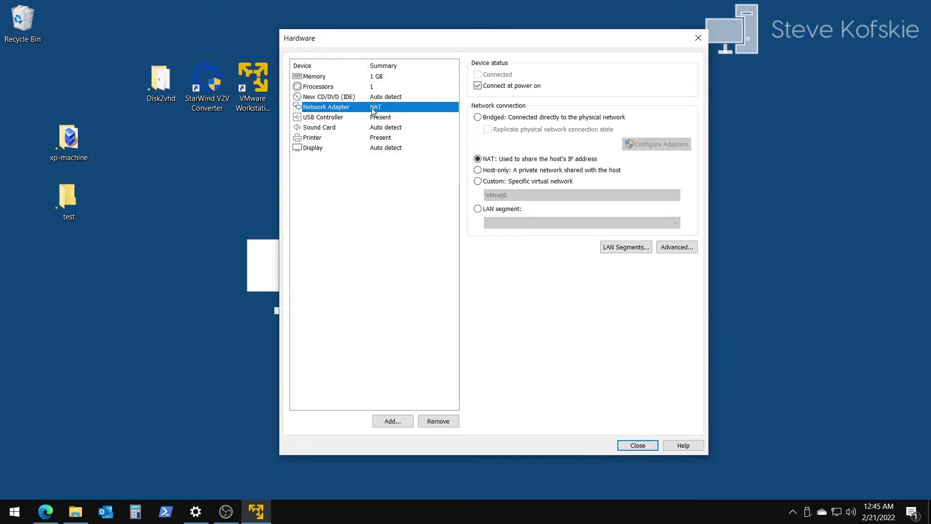
click(478, 170)
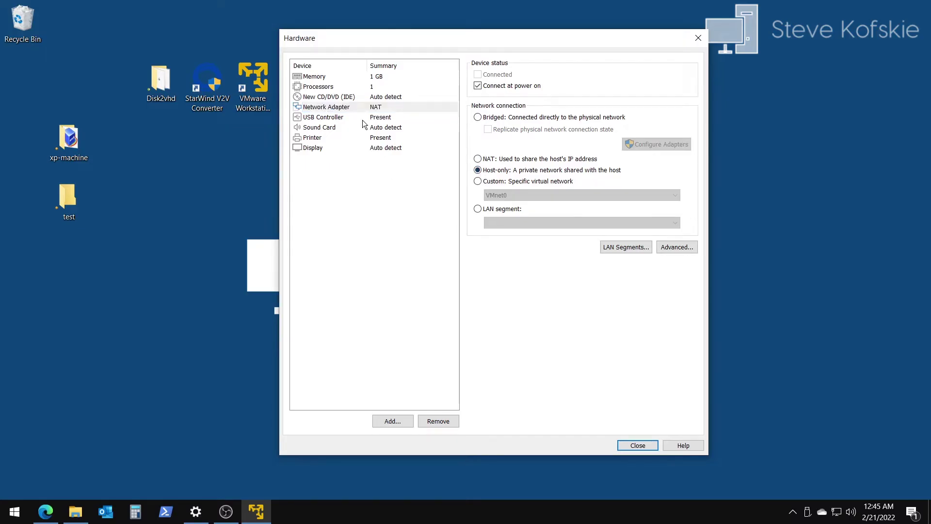
click(376, 148)
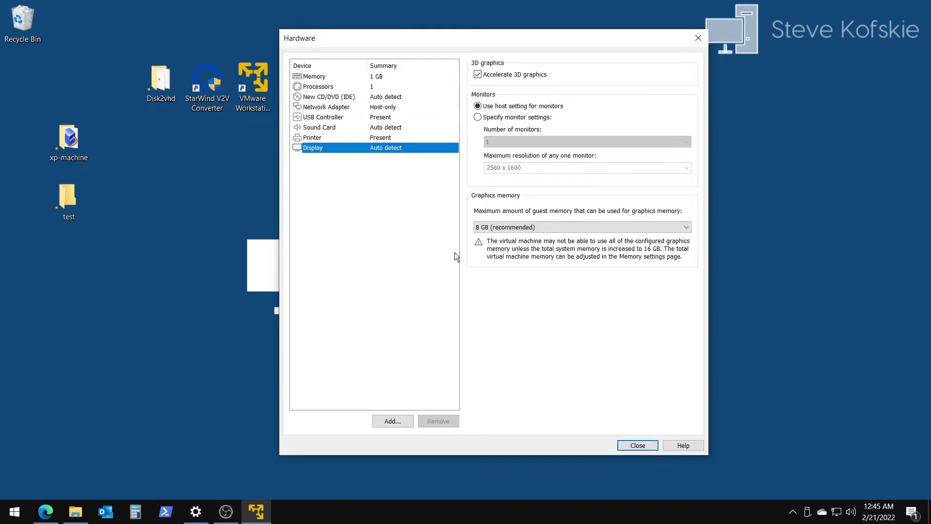
click(650, 444)
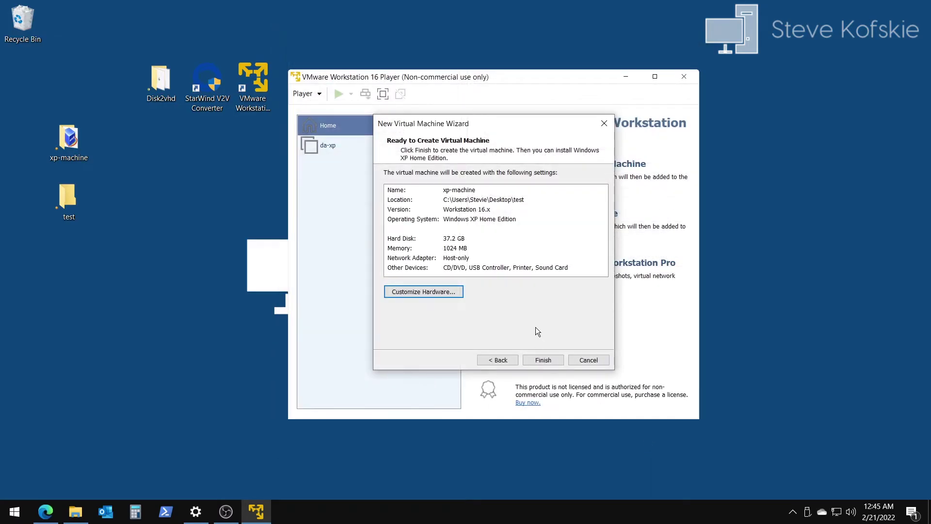
click(543, 360)
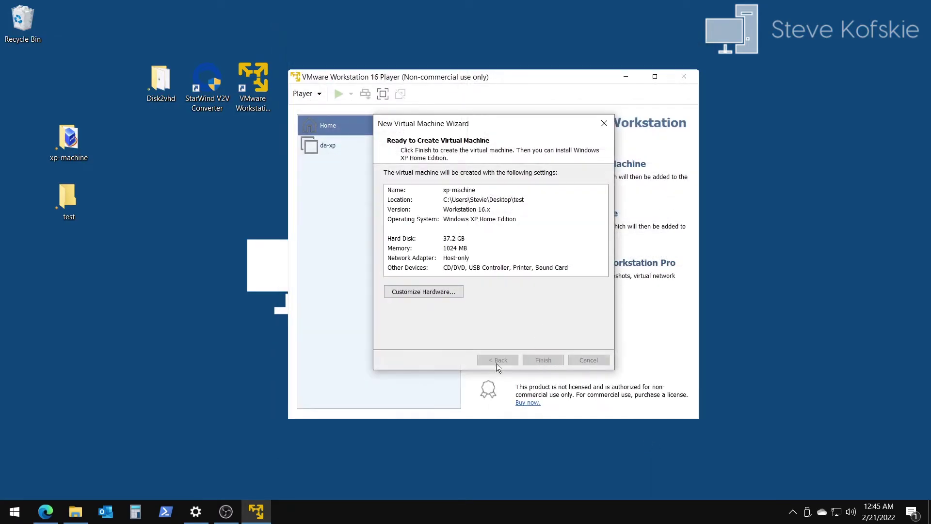
click(684, 76)
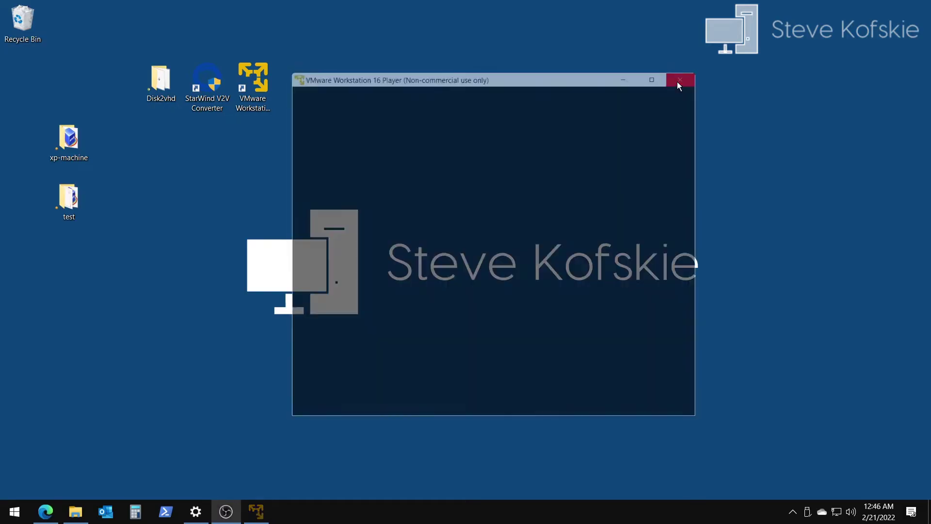
Step: Copy xp-machine.vmx from the Desktop test folder into the xp-machine folder
double_click(90, 206)
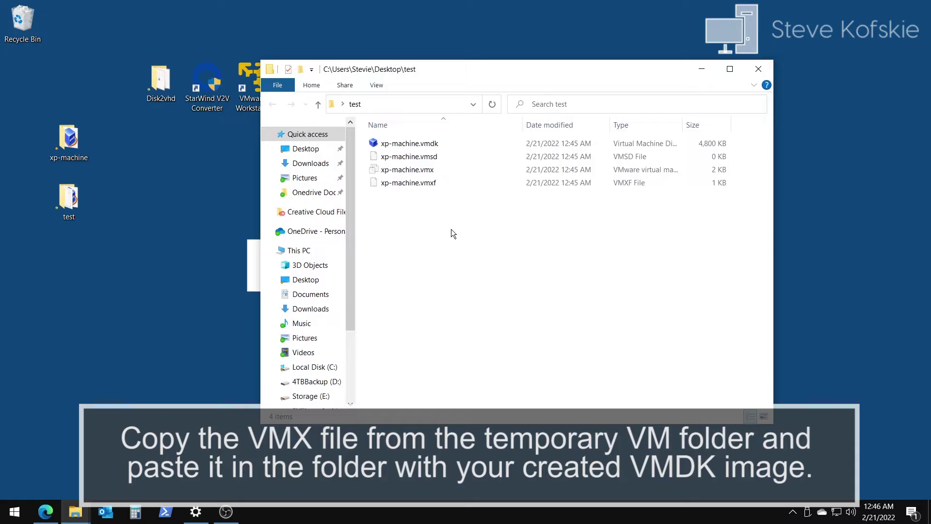
right_click(427, 170)
click(477, 342)
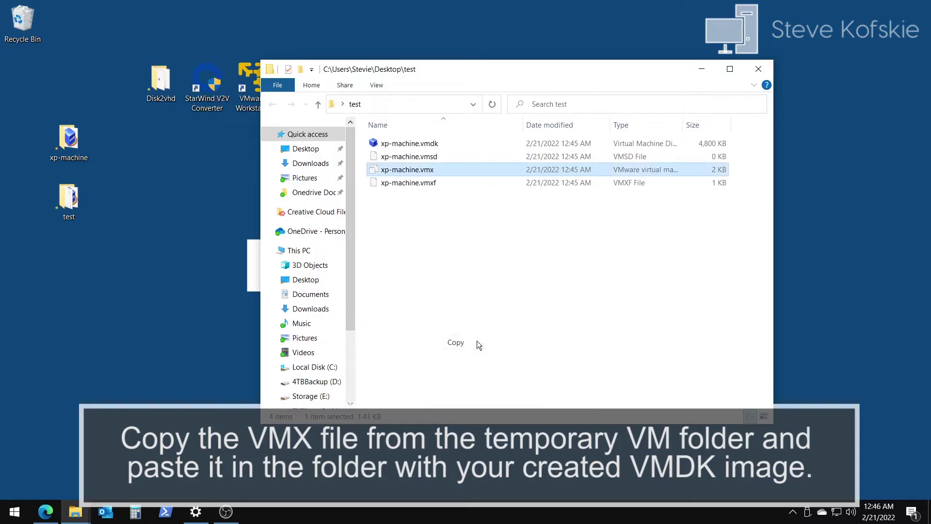
double_click(69, 141)
right_click(419, 218)
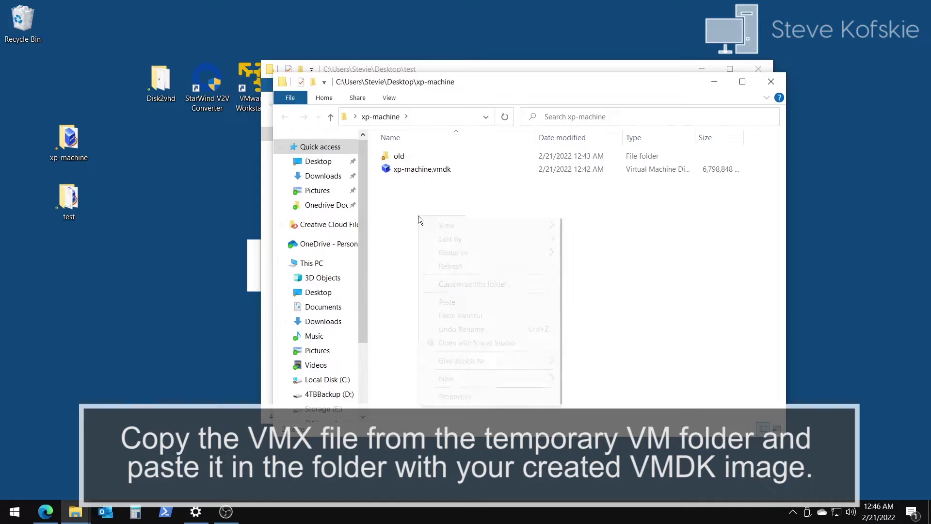
click(469, 304)
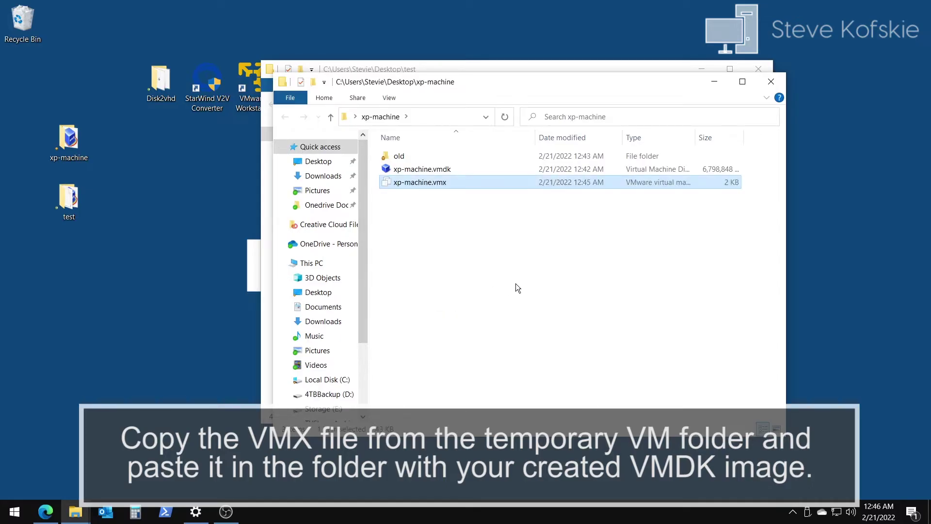
click(770, 81)
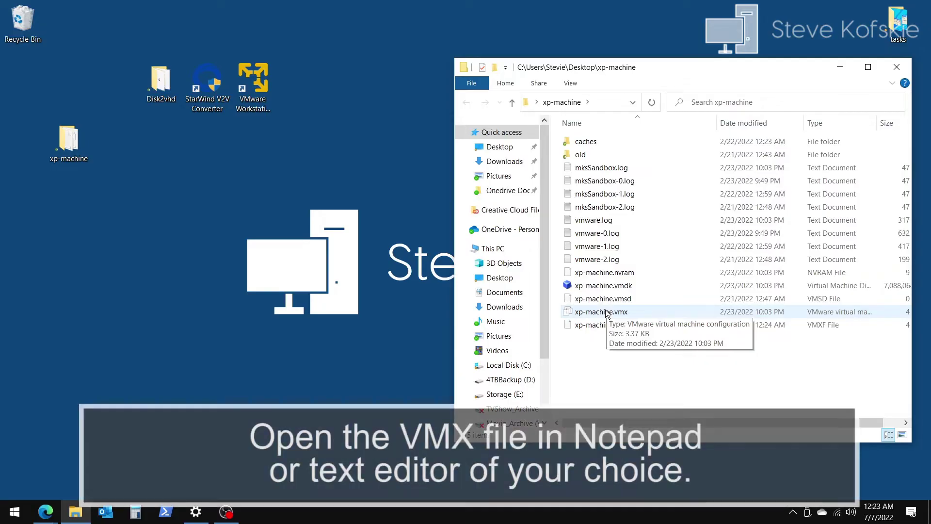
Step: Open xp-machine.vmx in Notepad and add bios.bootdelay = 5000 after the virtualHW.version line
right_click(606, 313)
mouse_move(662, 160)
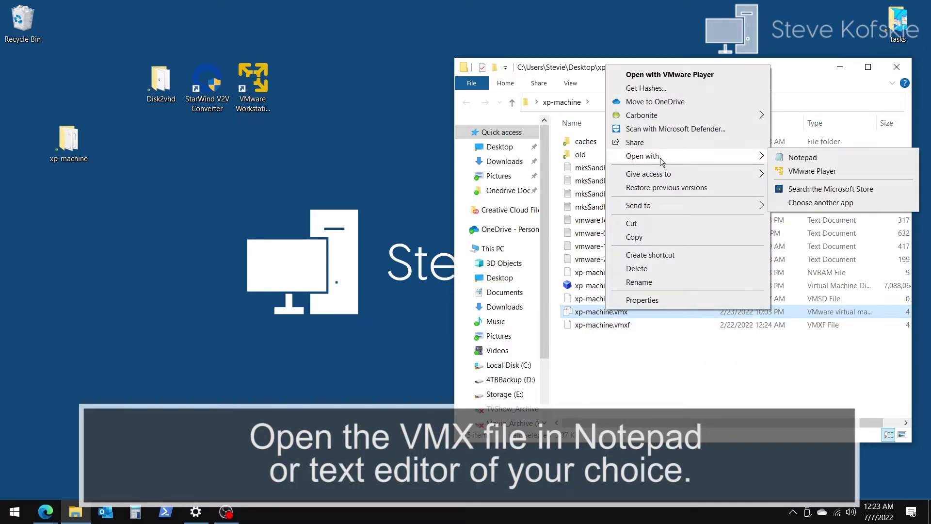
click(818, 159)
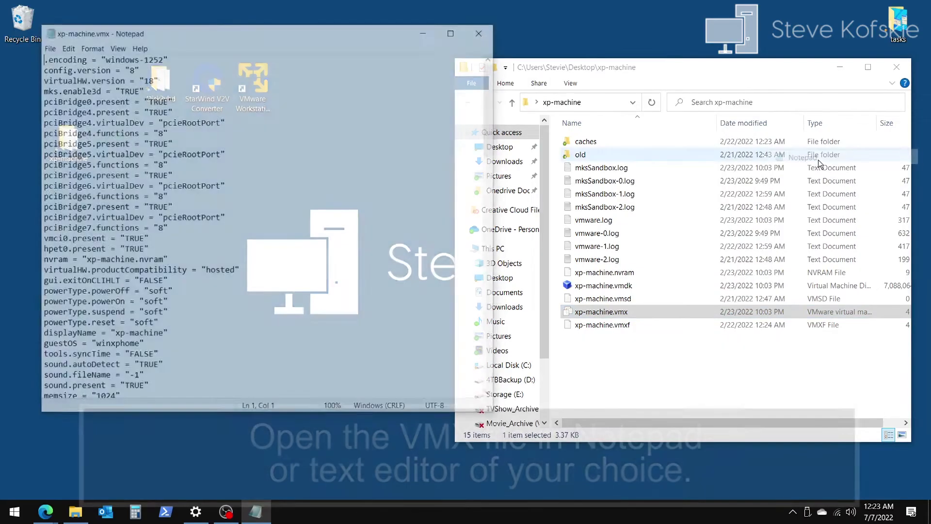
drag(184, 33, 254, 61)
click(254, 106)
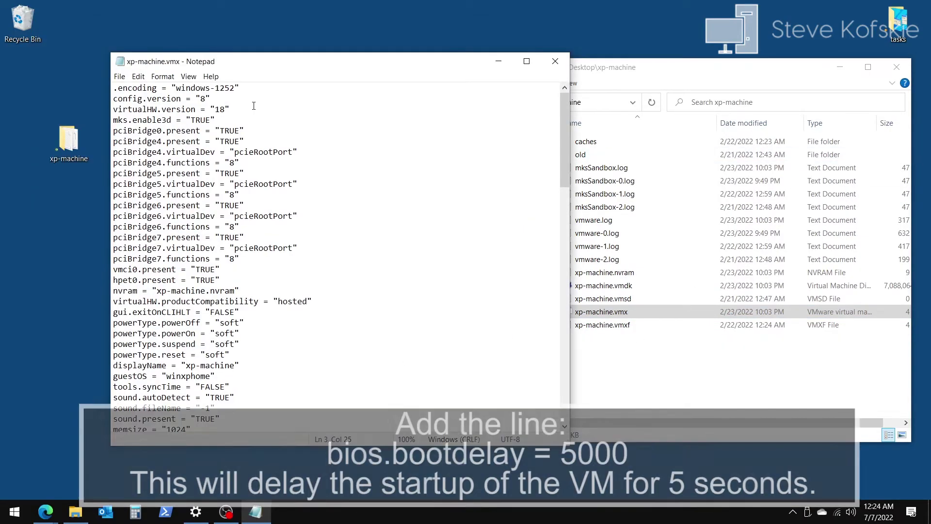
key(Return)
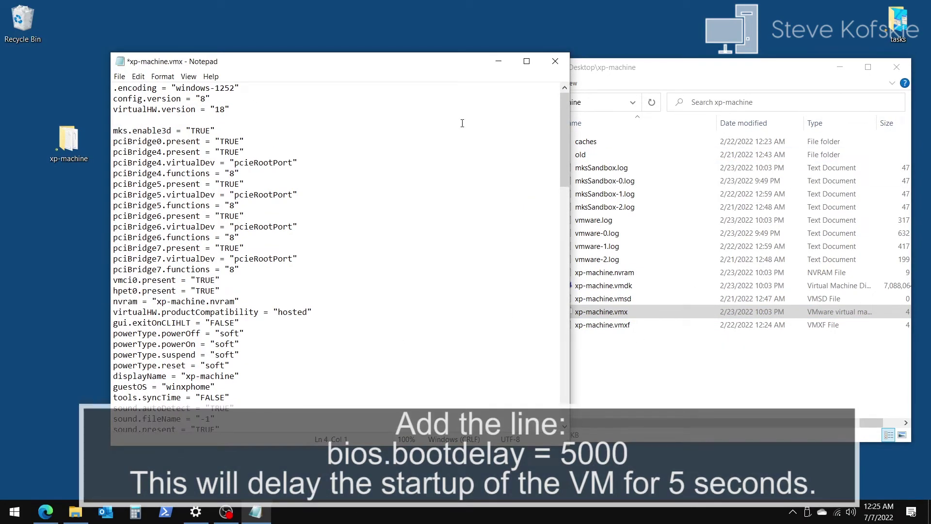
text(bios.bootdelay = 5000)
drag(214, 122, 115, 122)
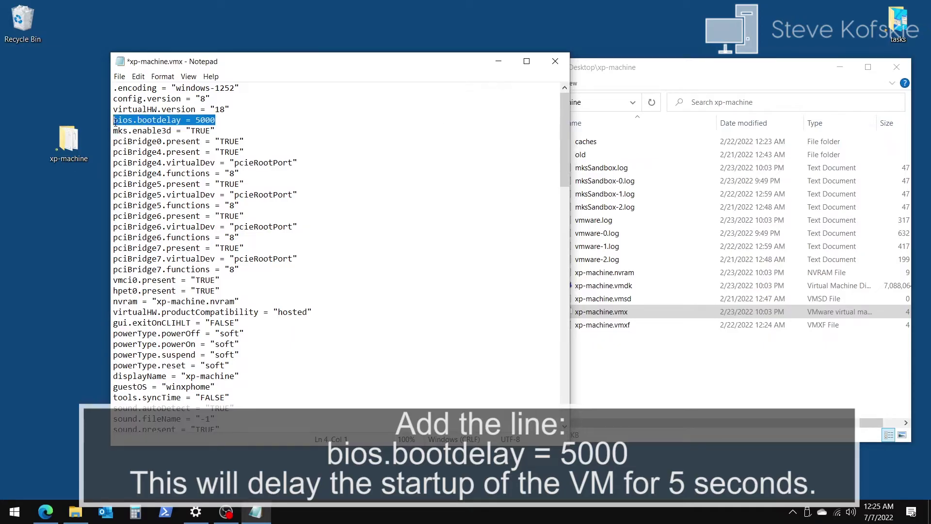
click(324, 120)
Step: Save the edited VMX file and close Notepad and the test folder window
click(120, 76)
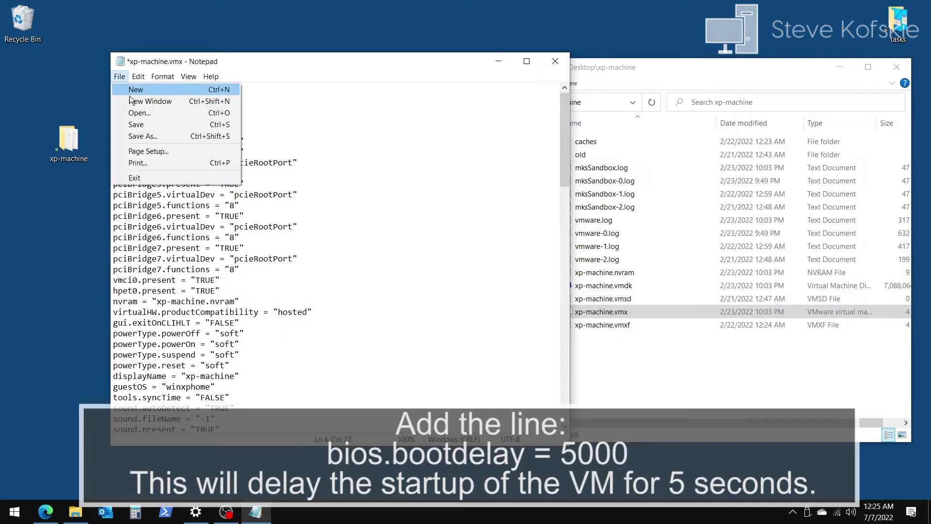
click(136, 125)
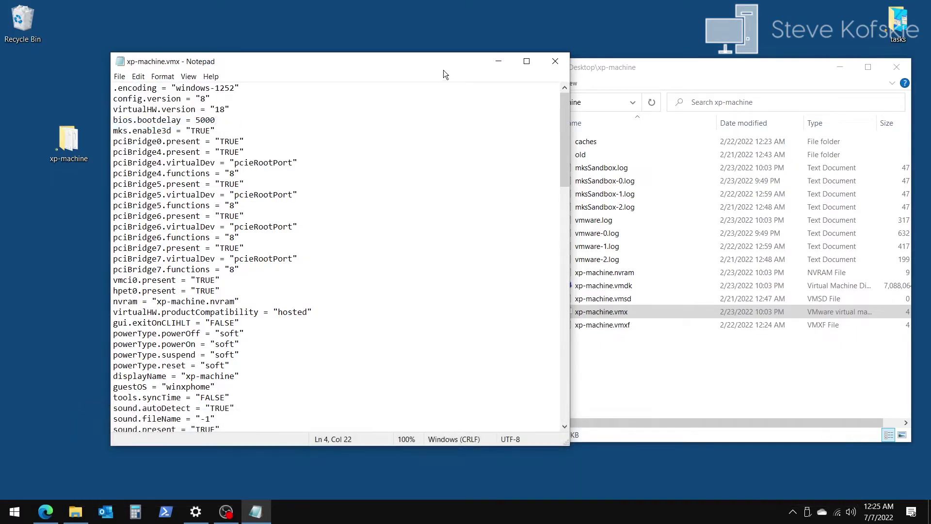
click(553, 63)
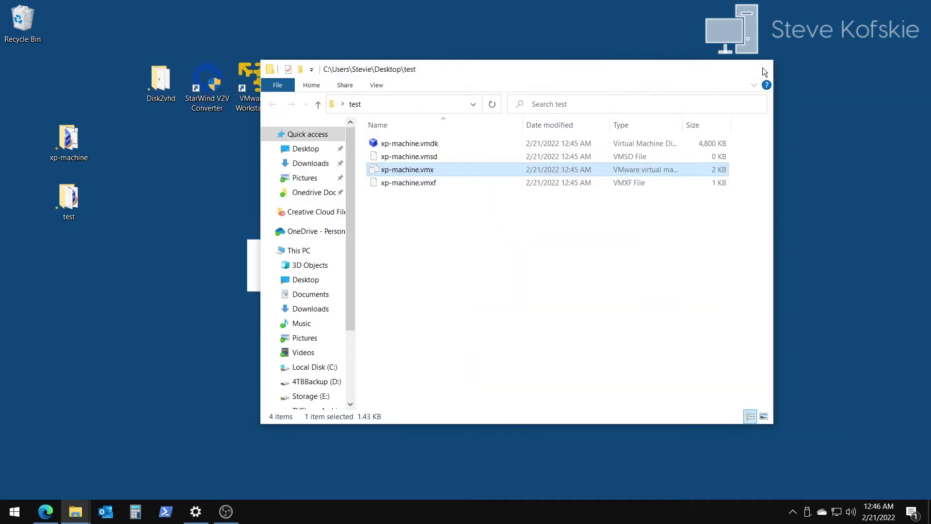
click(762, 15)
double_click(252, 82)
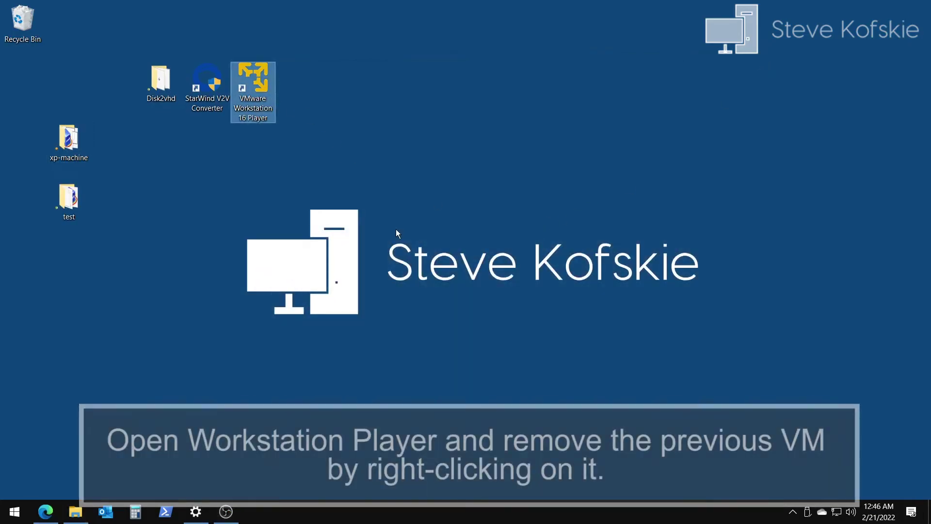
Step: Remove the old xp-machine entry from the Player library
click(163, 184)
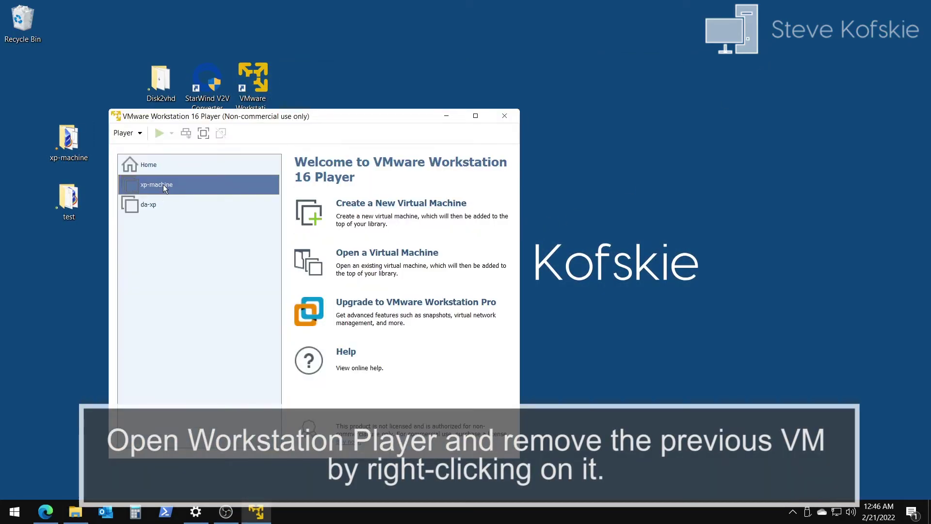
right_click(163, 184)
click(205, 227)
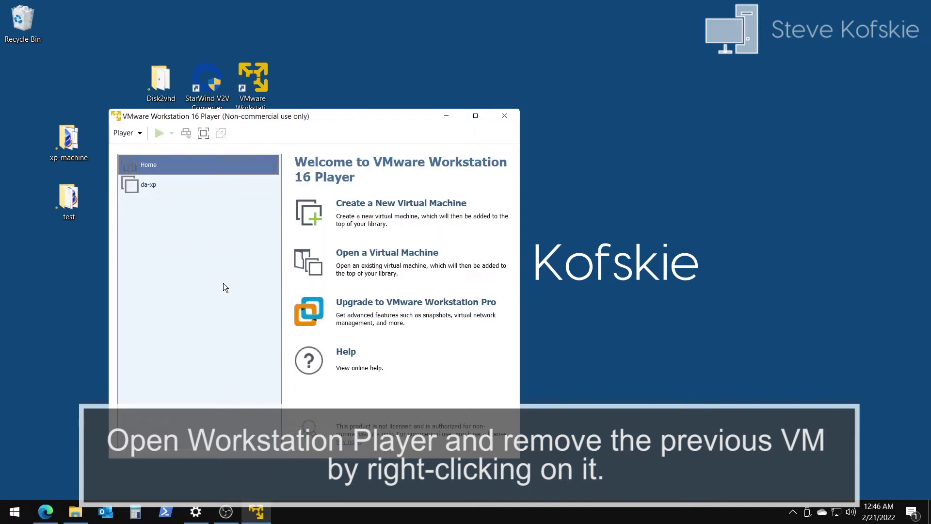
Step: Open Desktop\xp-machine\xp-machine.vmx as a virtual machine in Player
click(132, 134)
mouse_move(252, 151)
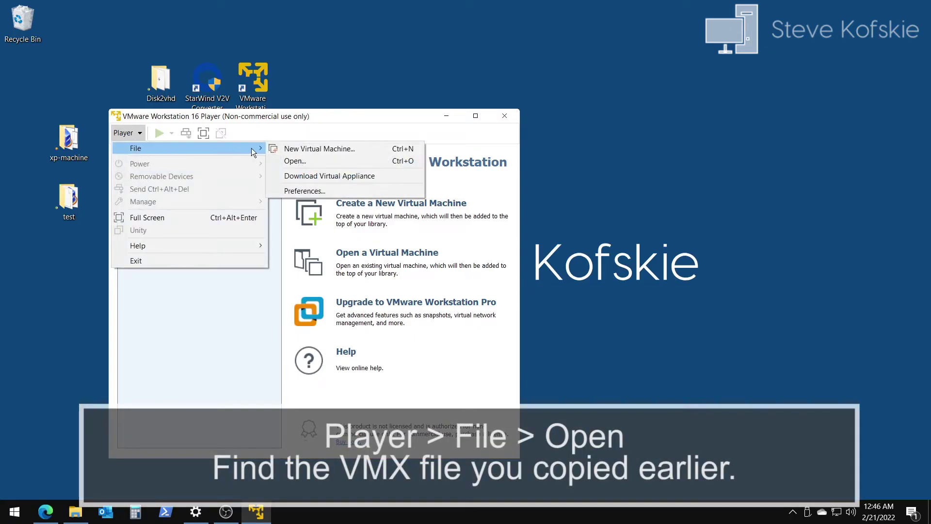
click(318, 162)
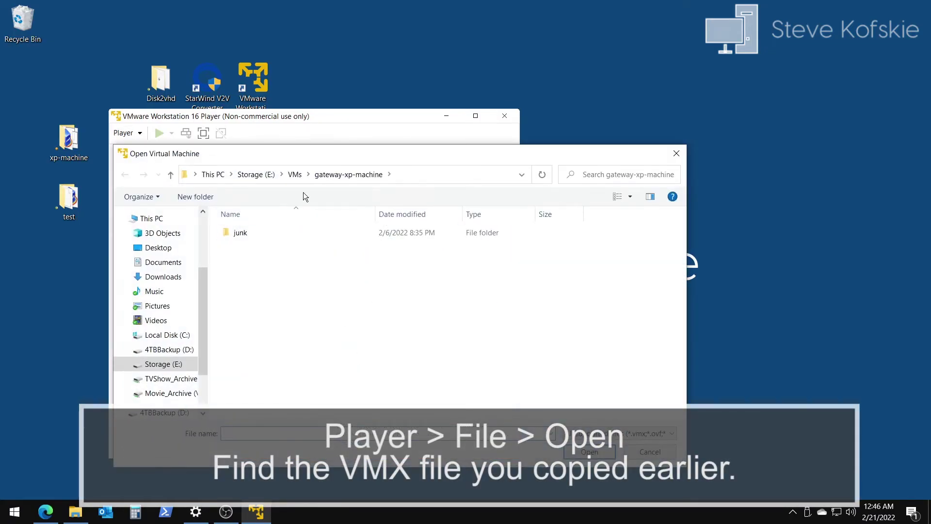
click(294, 174)
click(158, 248)
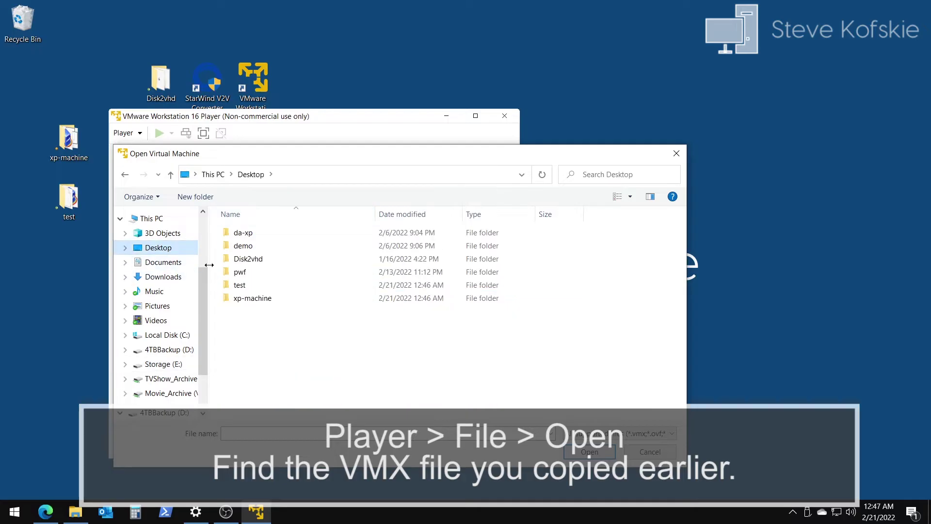
double_click(271, 298)
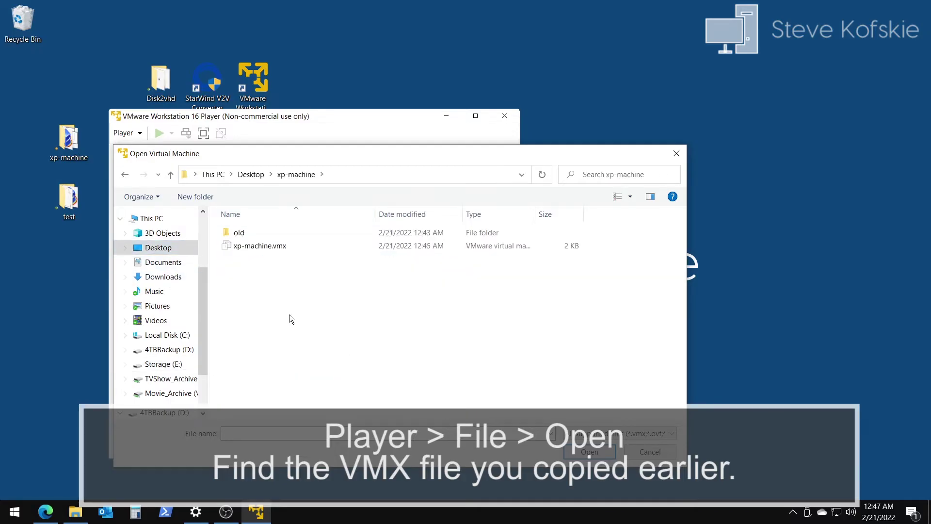
double_click(271, 246)
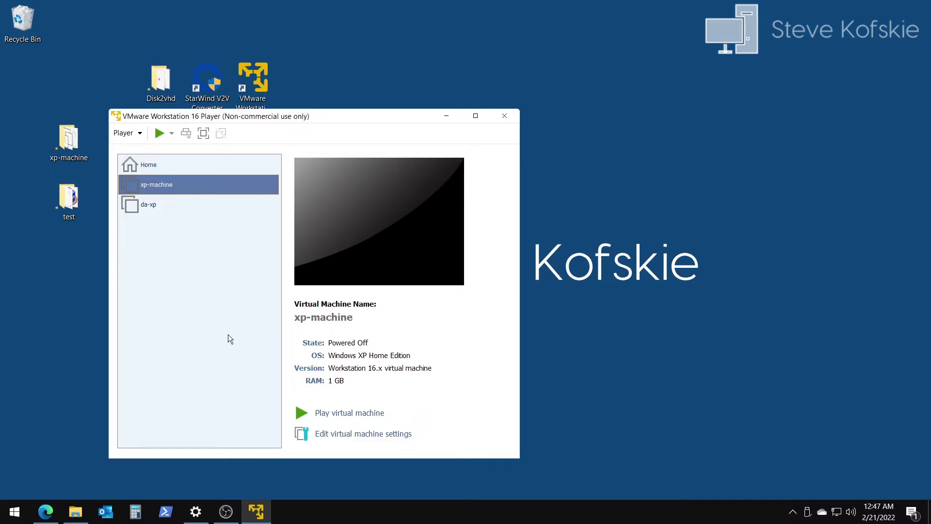
drag(339, 120, 456, 100)
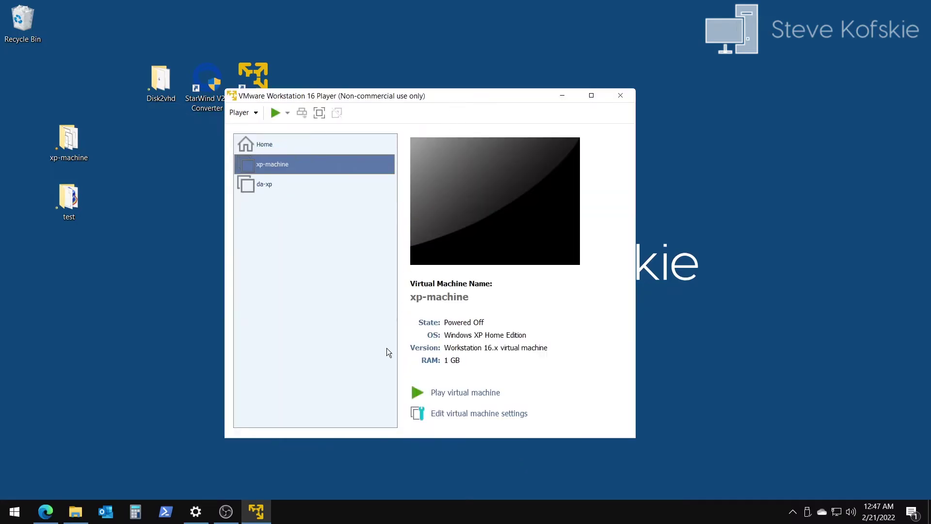
Step: Power on xp-machine, answer Yes to the ide1:0 device question, and decline activating Windows
click(446, 393)
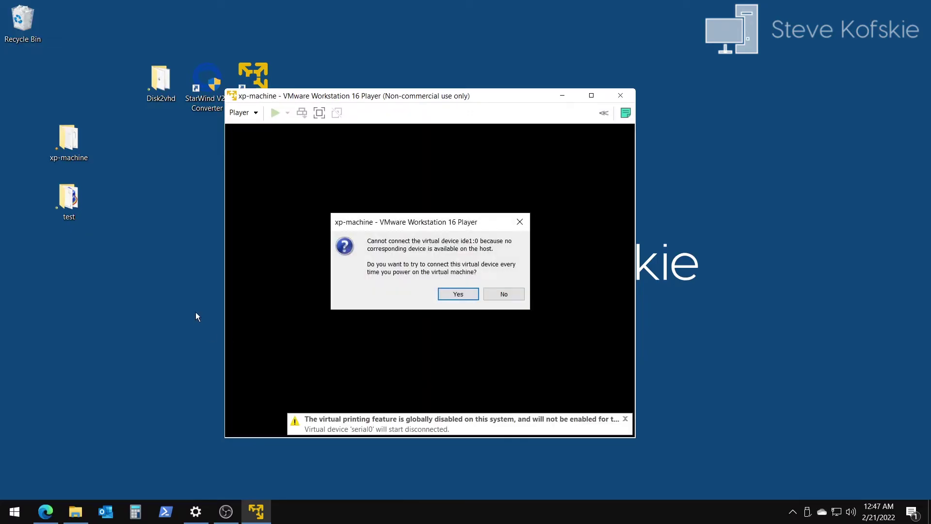
click(459, 294)
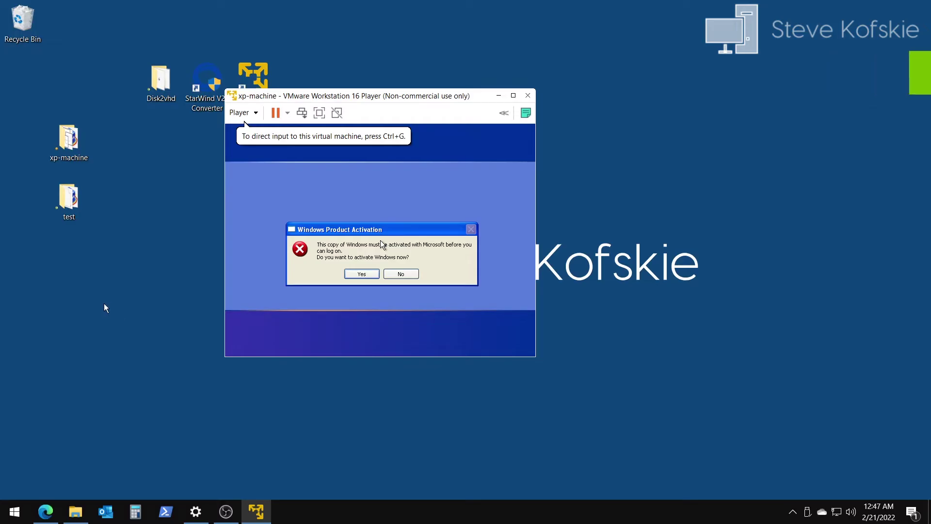
click(404, 272)
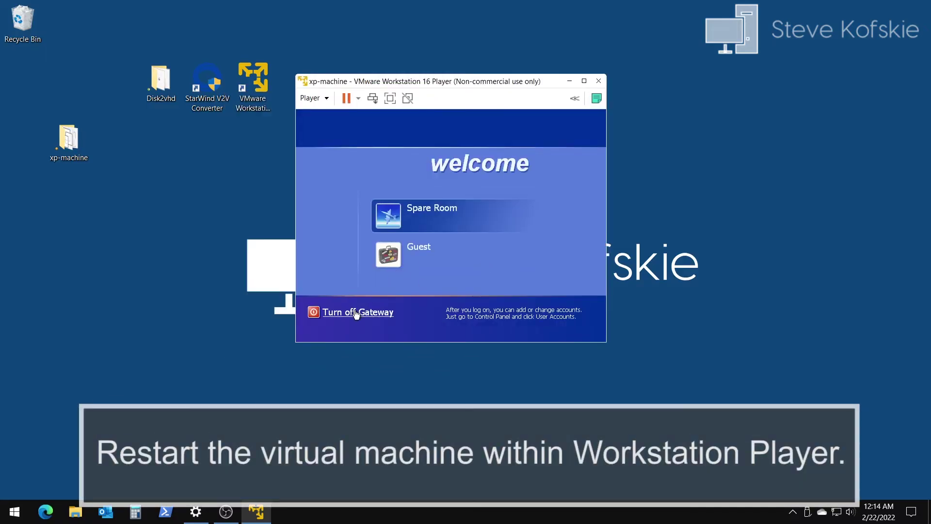
Step: Restart the XP guest and boot Windows XP Home Edition into Safe Mode from the F8 menu
click(356, 313)
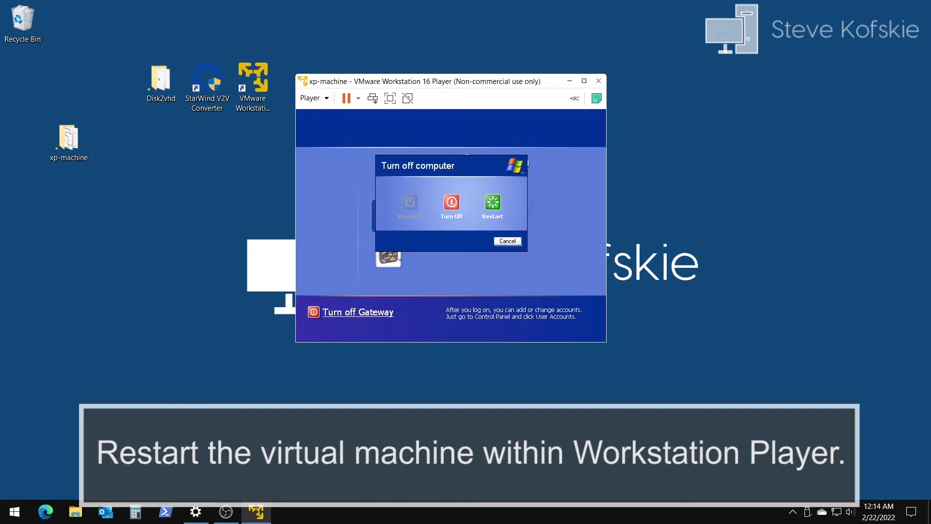
click(493, 203)
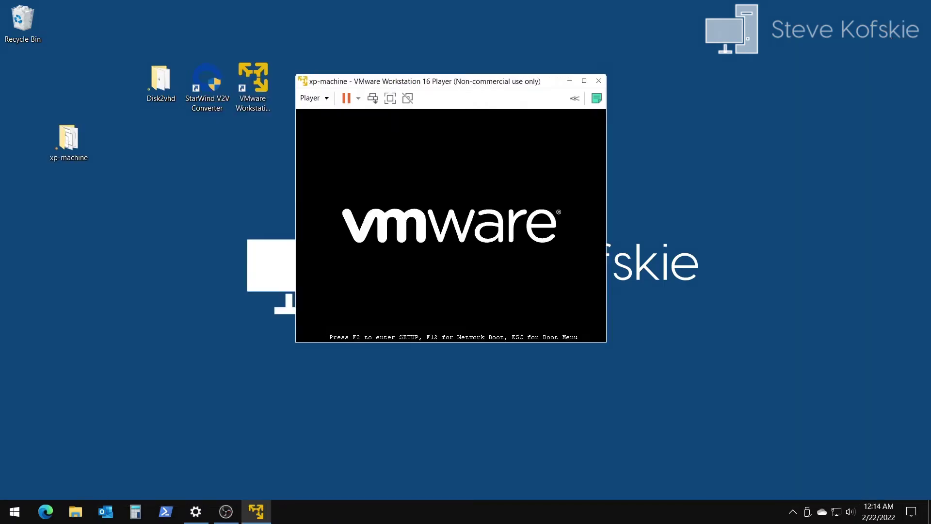
key(F8)
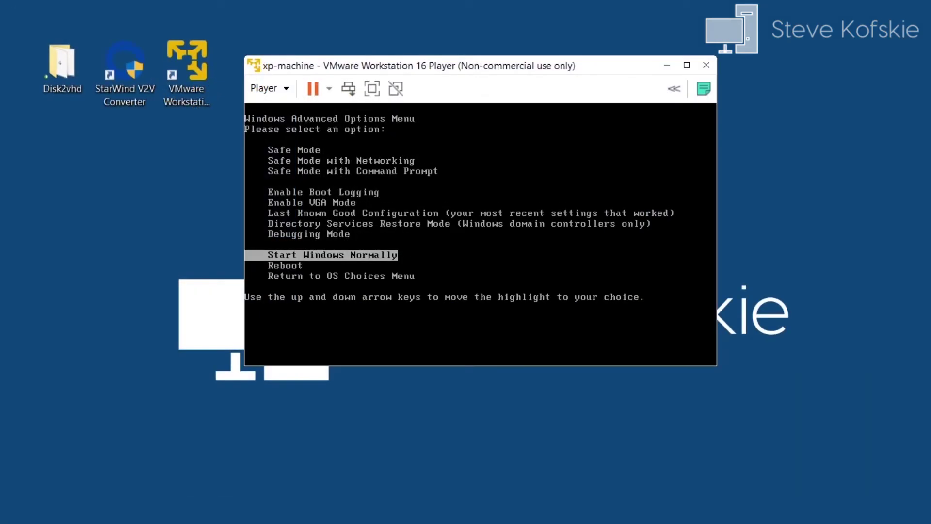
key(Up)
key(Up)
key(Up)
key(Up)
key(Up)
key(Up)
key(Up)
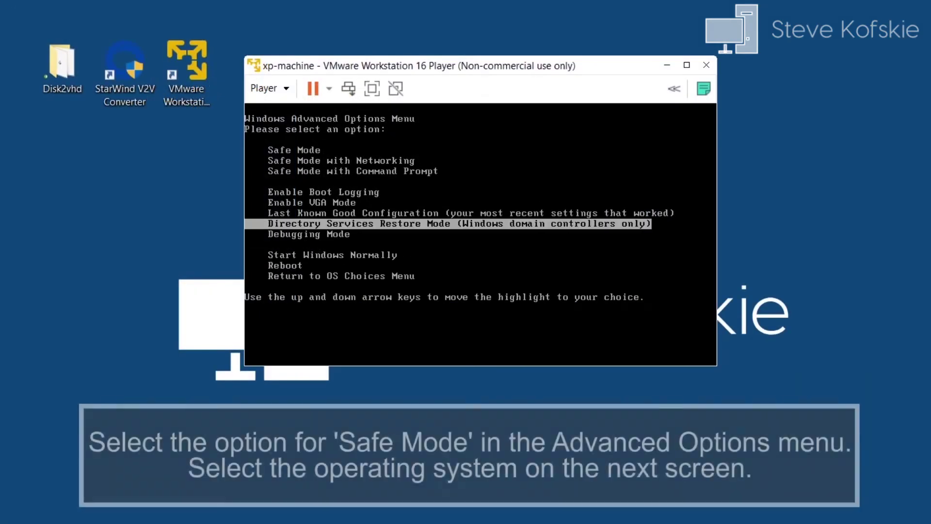
key(Up)
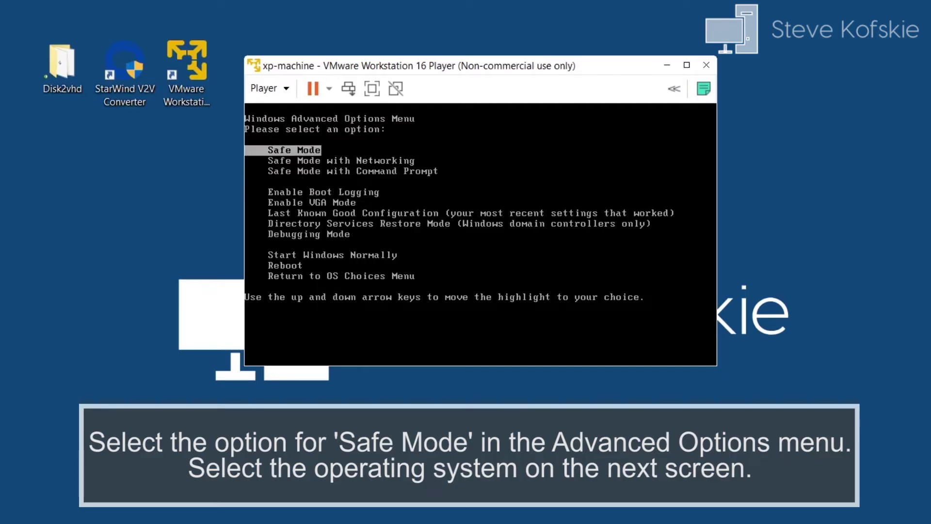
key(Return)
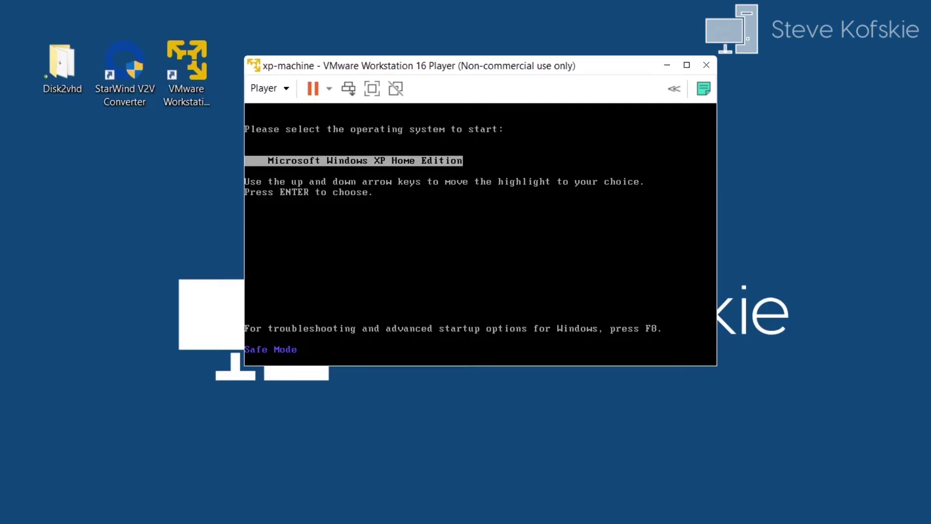
key(Return)
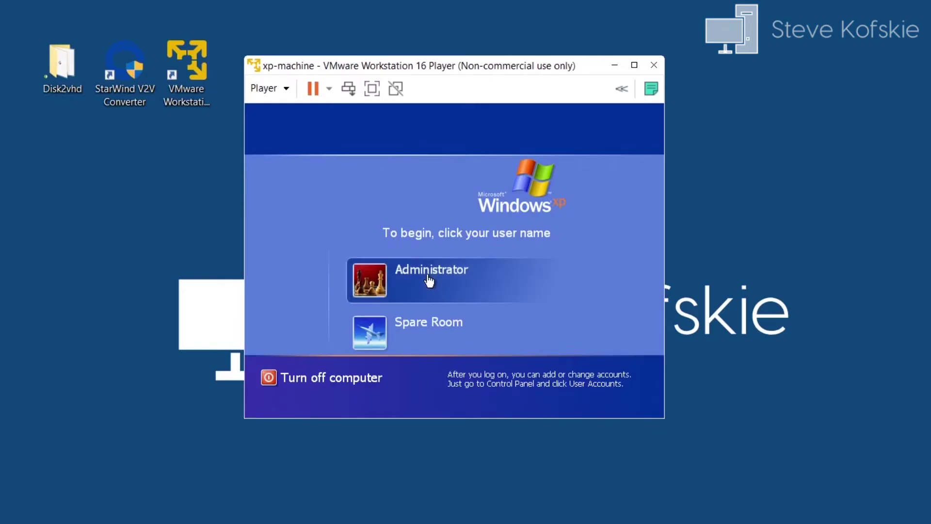
Step: Log on as Administrator in Safe Mode and cancel the Video Controller and Base System Device wizards
click(428, 280)
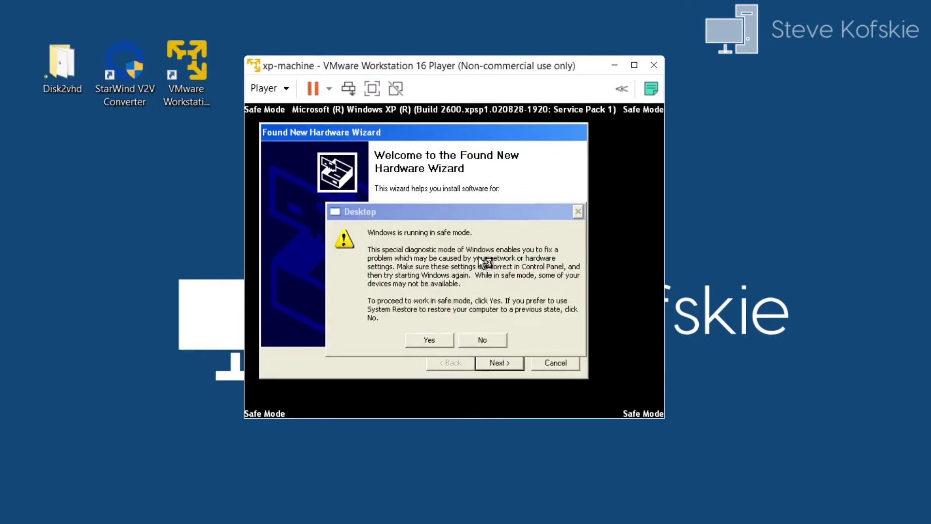
click(429, 340)
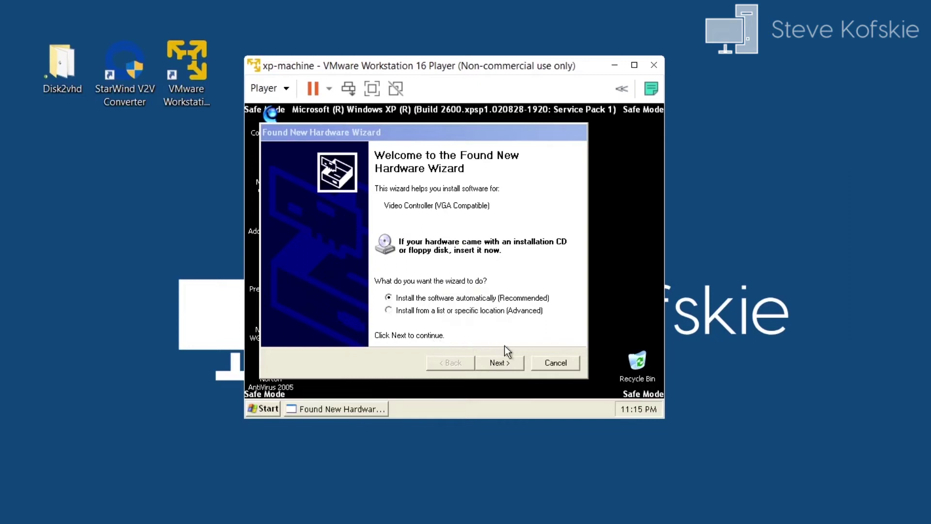
click(552, 363)
click(559, 380)
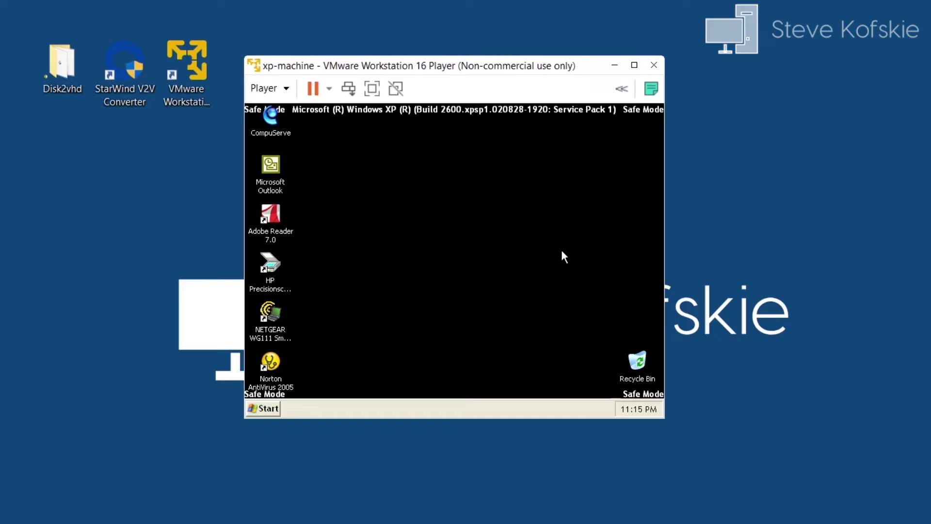
Step: Run rundll32.exe syssetup,SetupOobeBnk in a Command Prompt, then close the window
click(270, 409)
click(310, 368)
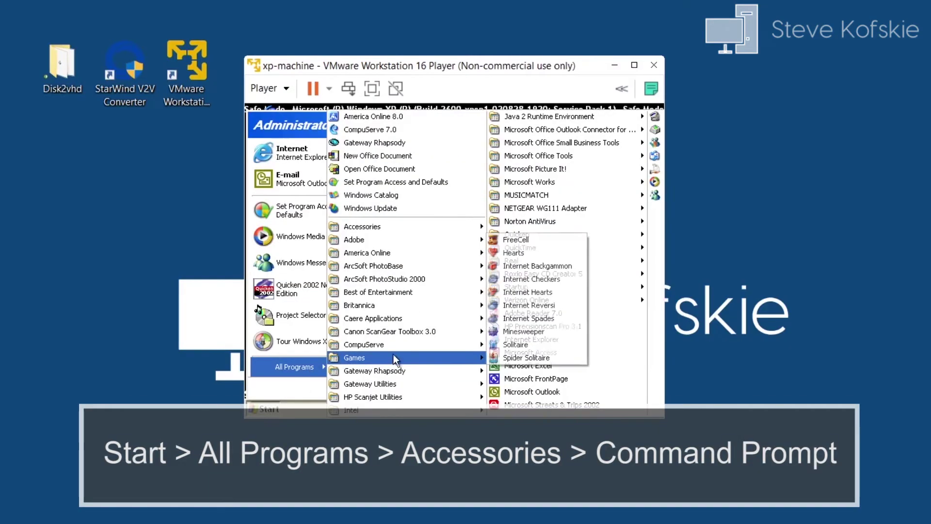
mouse_move(417, 226)
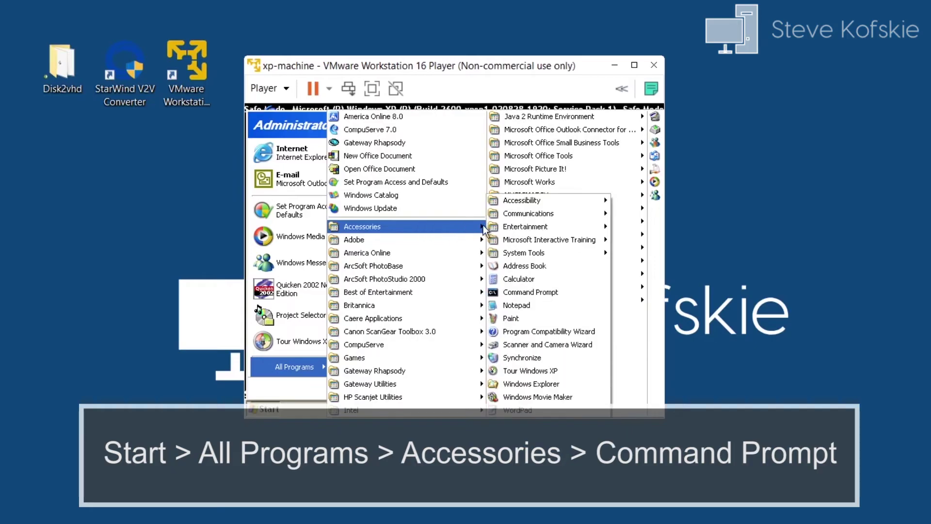
click(532, 293)
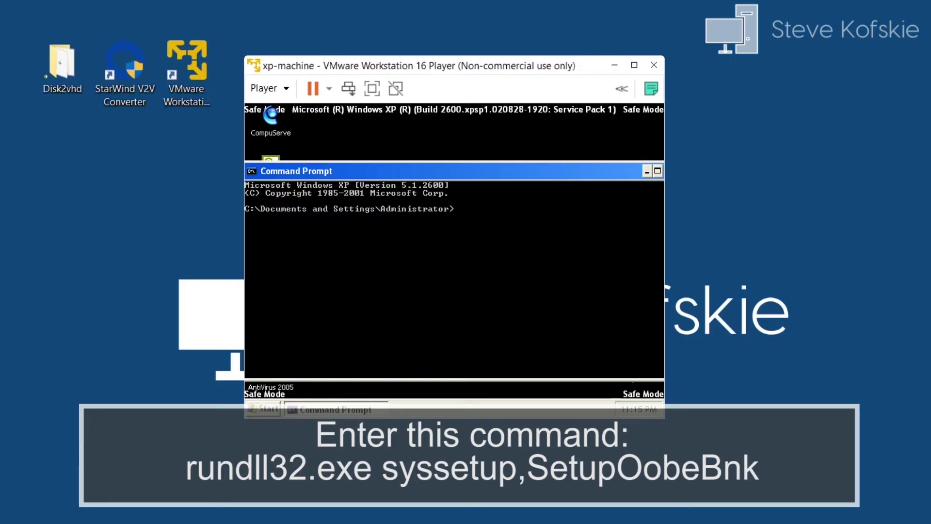
text(rundll32.exe syssetu)
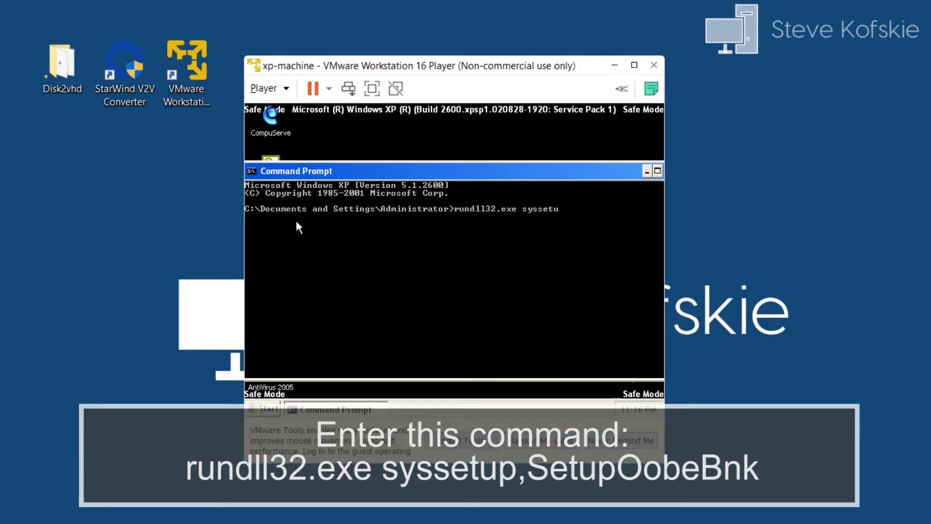
text(p,SetupOobeBnk)
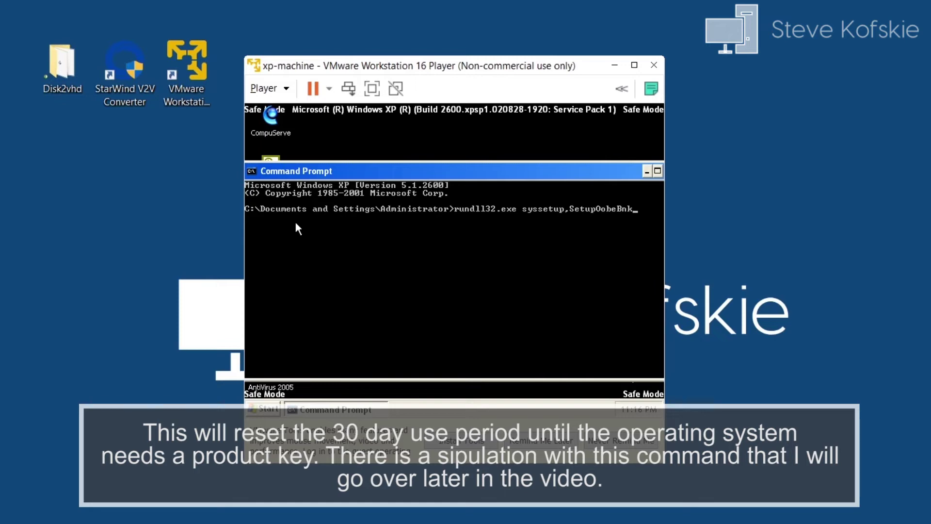
key(Return)
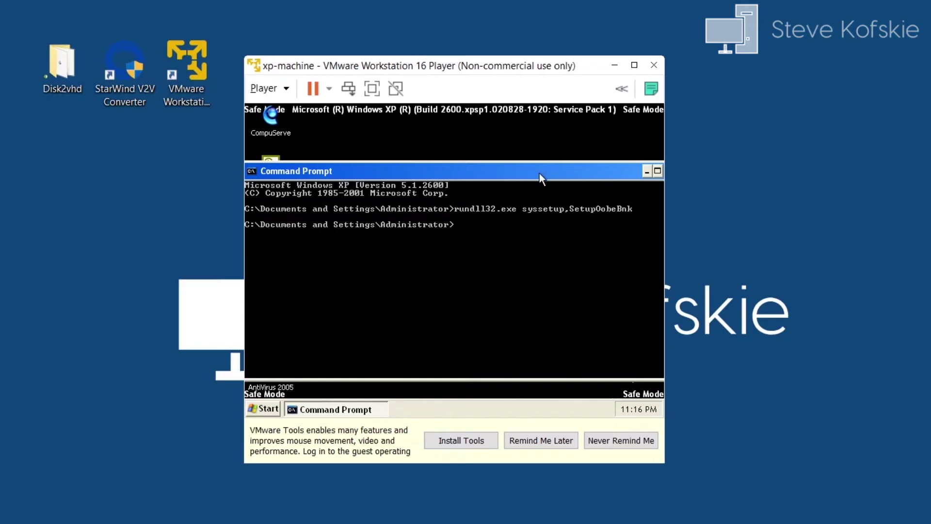
drag(539, 173, 501, 175)
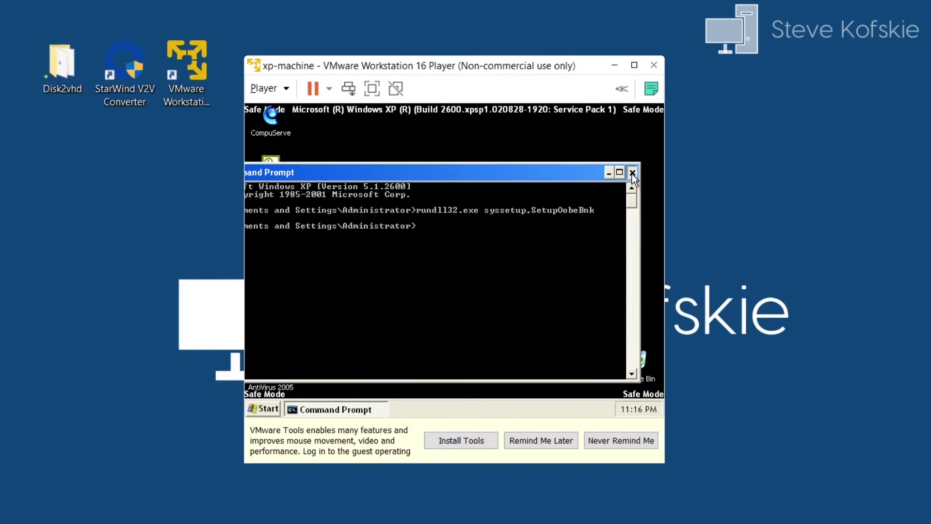
click(632, 173)
Step: Restart the XP guest from Start > Turn Off Computer
click(269, 409)
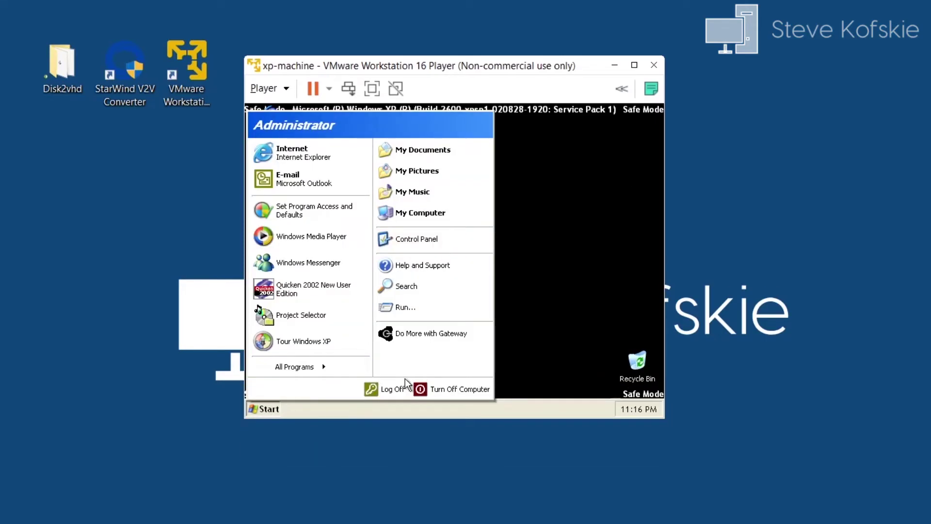
click(449, 391)
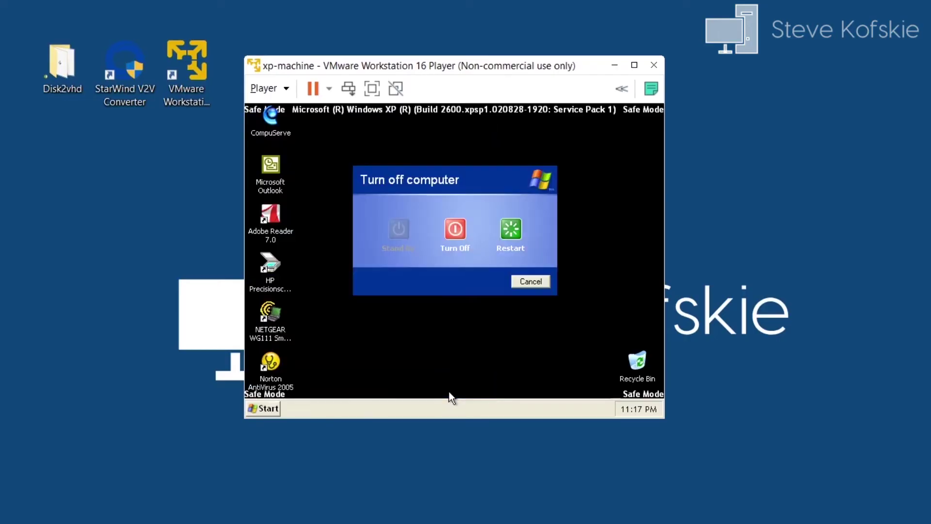
click(514, 231)
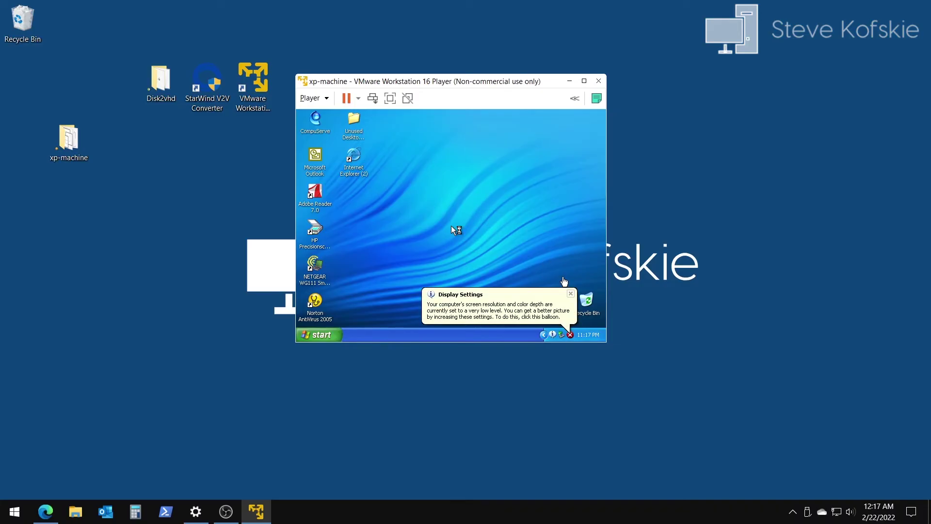
Step: Dismiss the display settings, unused desktop icons and new hardware notification balloons
click(571, 293)
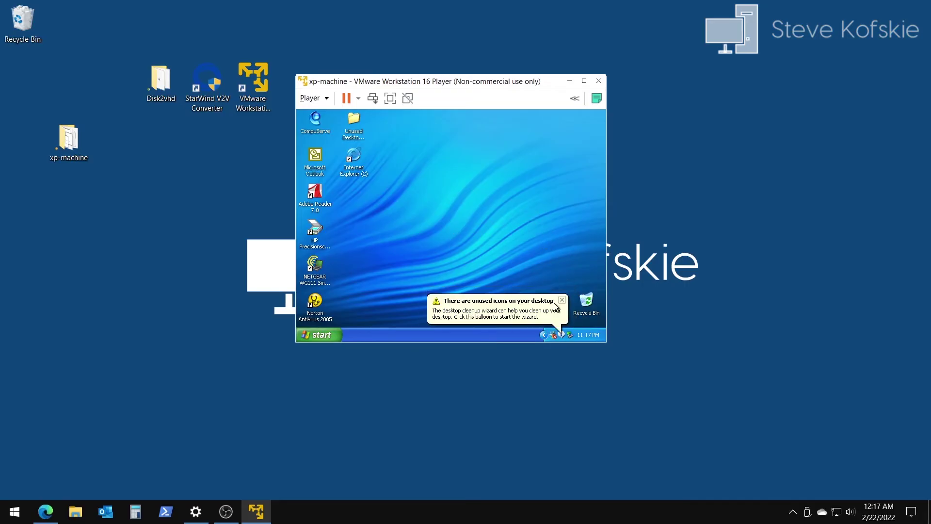
click(562, 300)
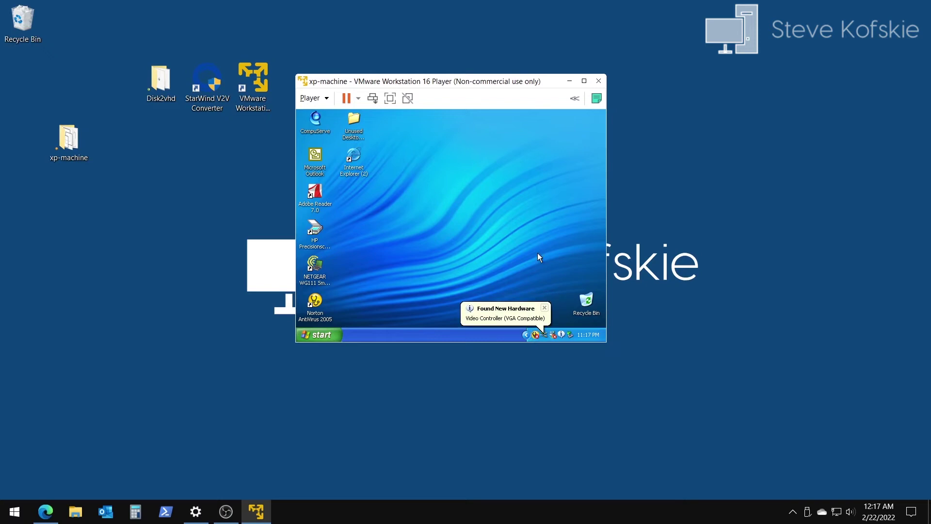
click(546, 309)
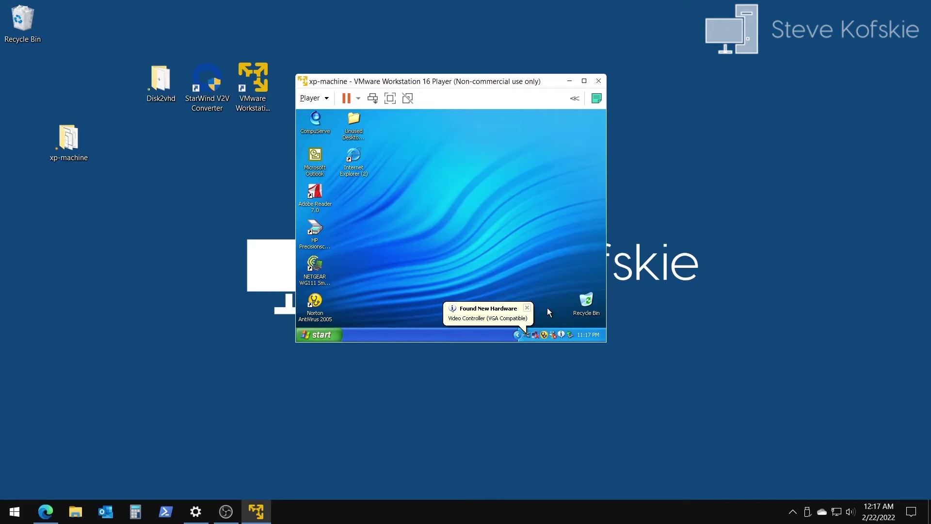
click(526, 309)
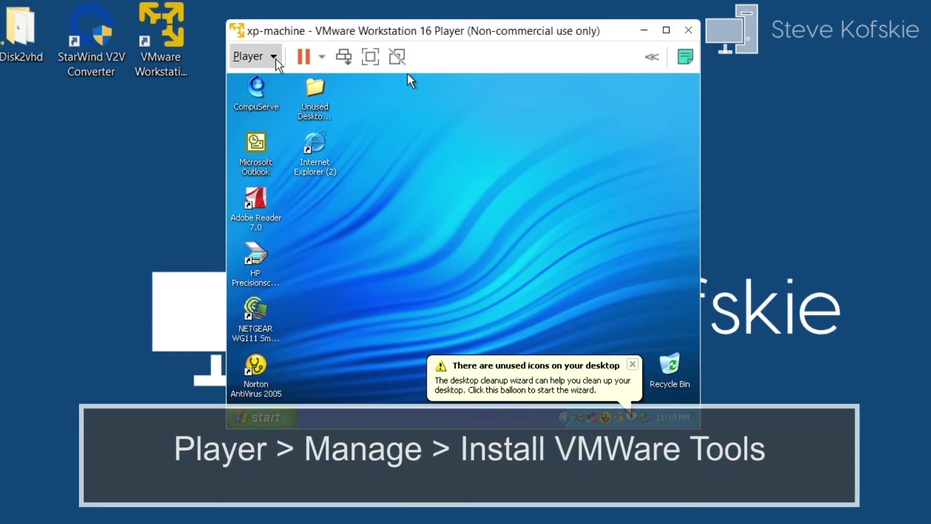
Step: Load the VMware Tools installer disc into the XP guest via Player > Manage
click(274, 58)
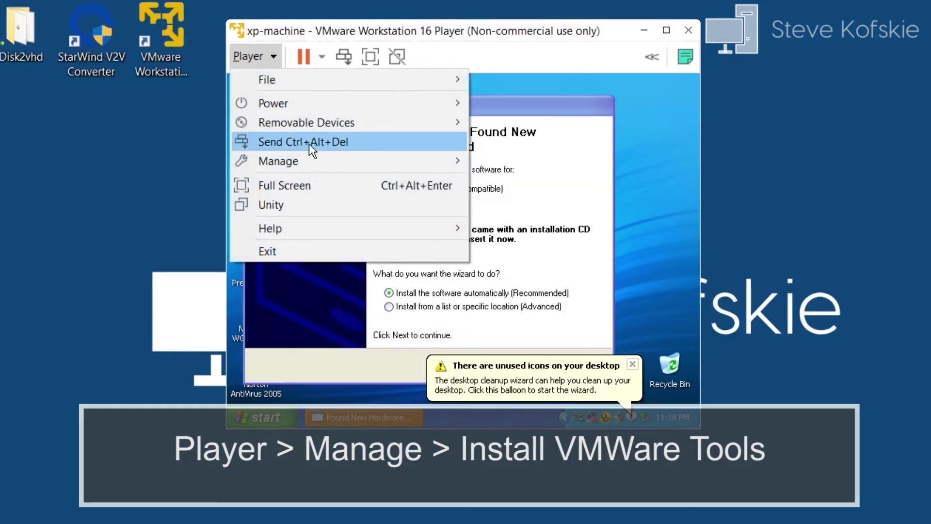
mouse_move(312, 166)
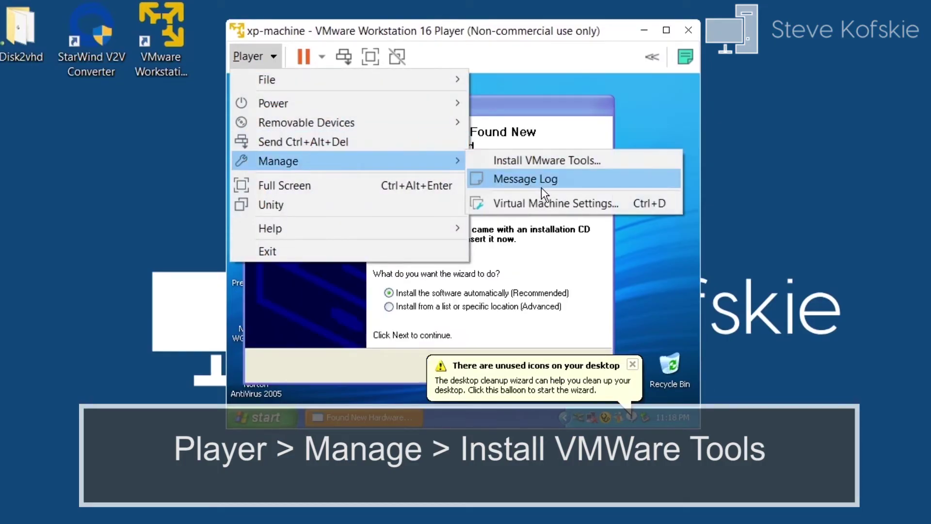
click(566, 162)
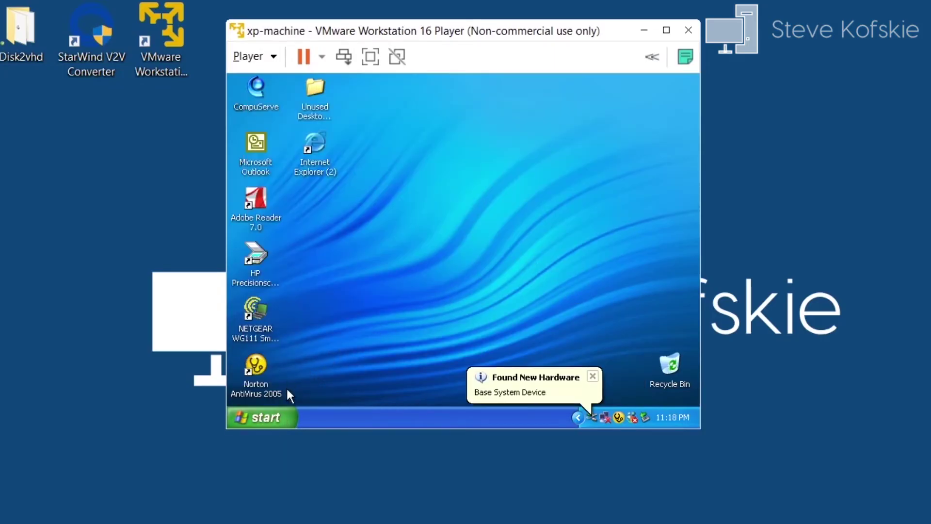
Step: Run setup.exe from DVD Drive (D:) in My Computer, dismissing new hardware notices
click(277, 413)
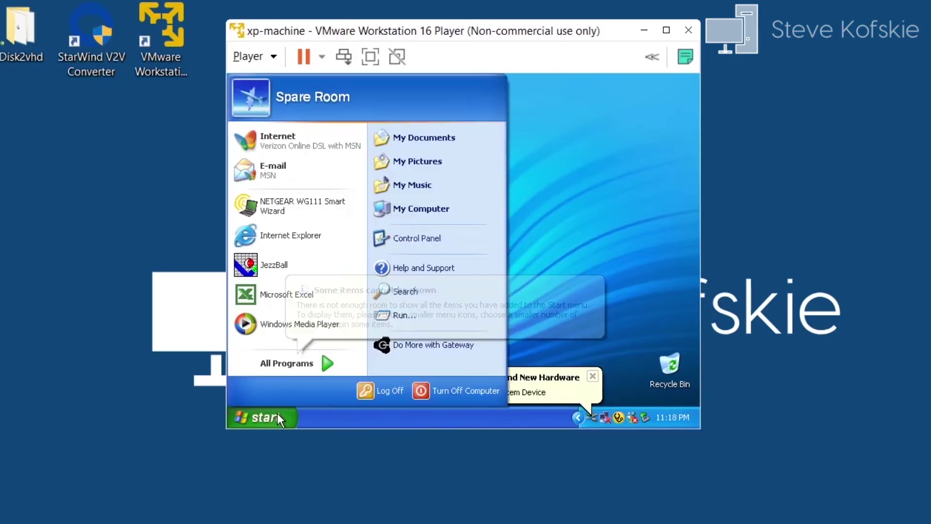
click(420, 214)
scroll(456, 191, down, 2)
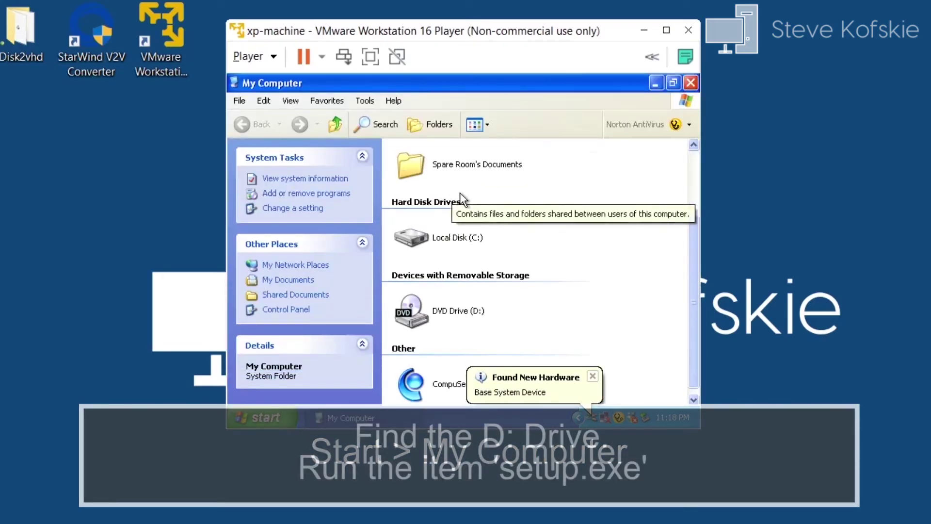
double_click(455, 312)
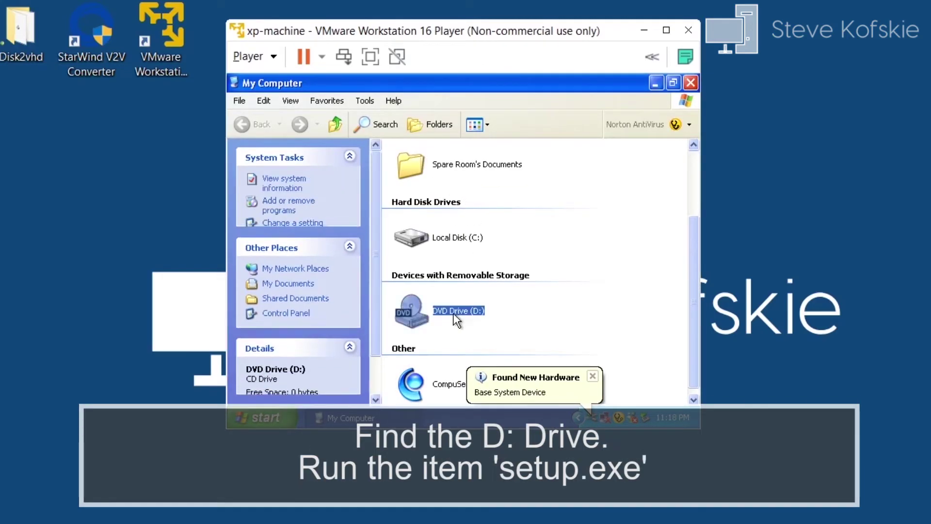
scroll(582, 204, down, 2)
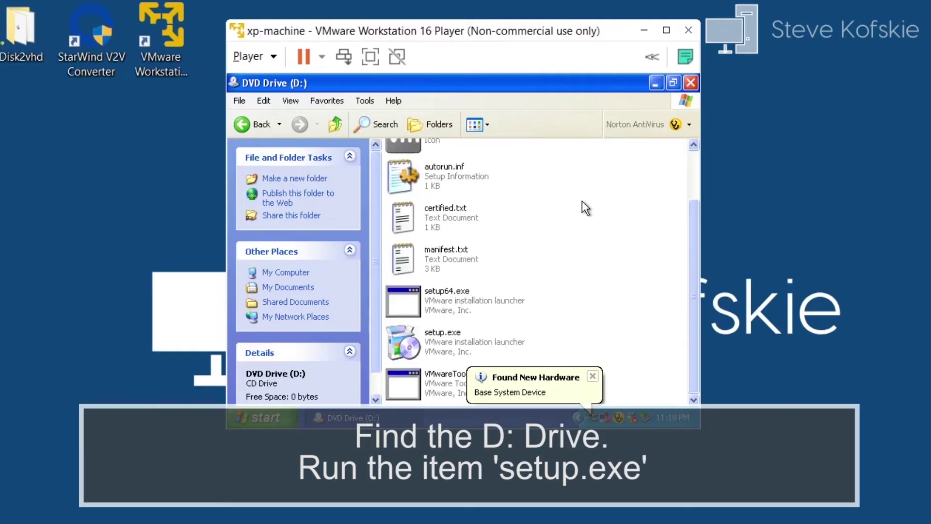
click(594, 377)
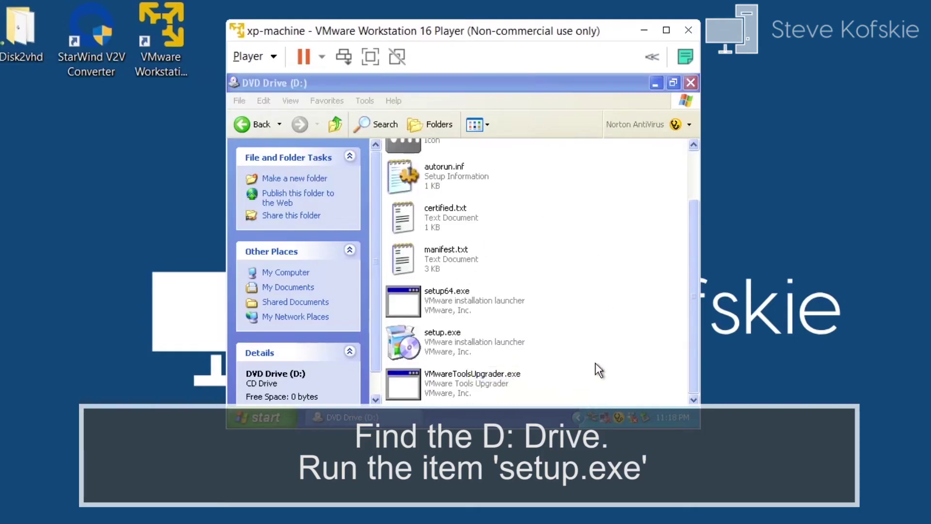
double_click(460, 346)
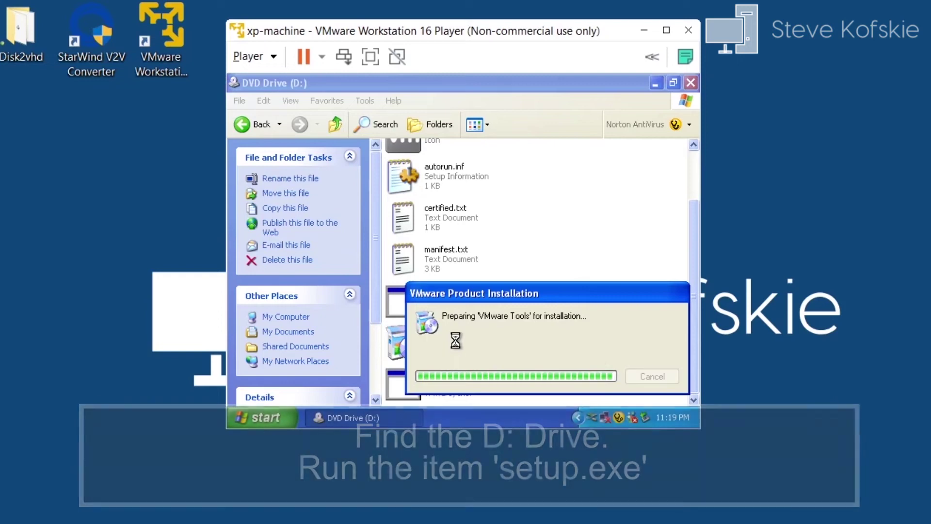
click(593, 365)
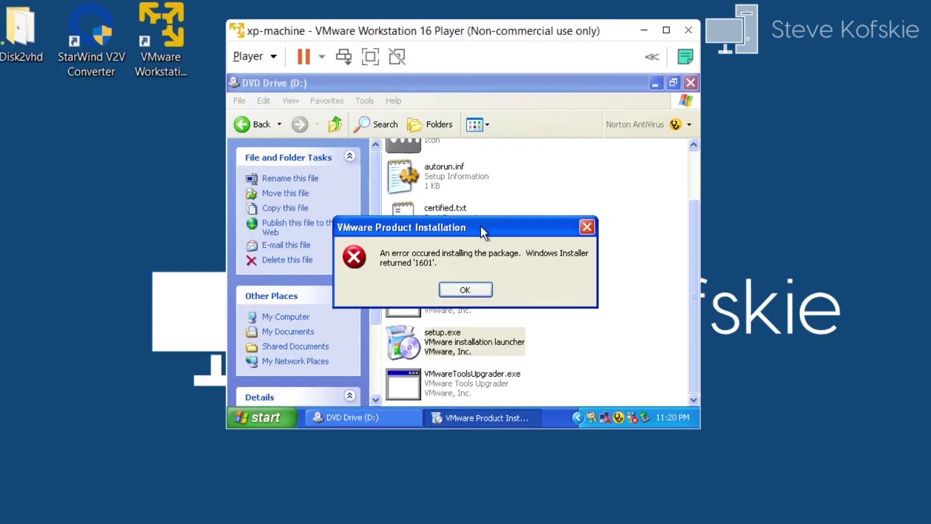
Step: Acknowledge Windows Installer error 1601 and decline restarting the guest
click(465, 289)
click(493, 291)
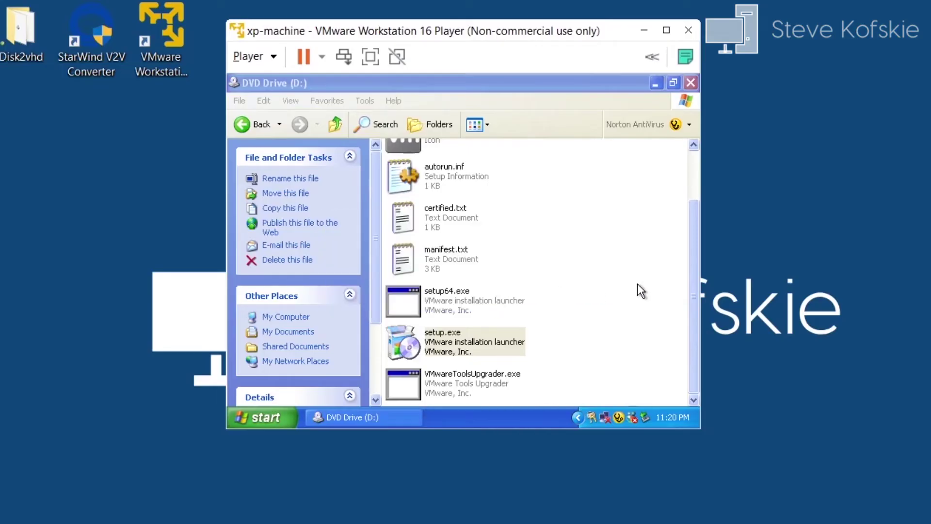
click(267, 56)
Step: Reload VMware Tools and launch setup.exe again from DVD Drive (D:)
mouse_move(464, 161)
click(546, 160)
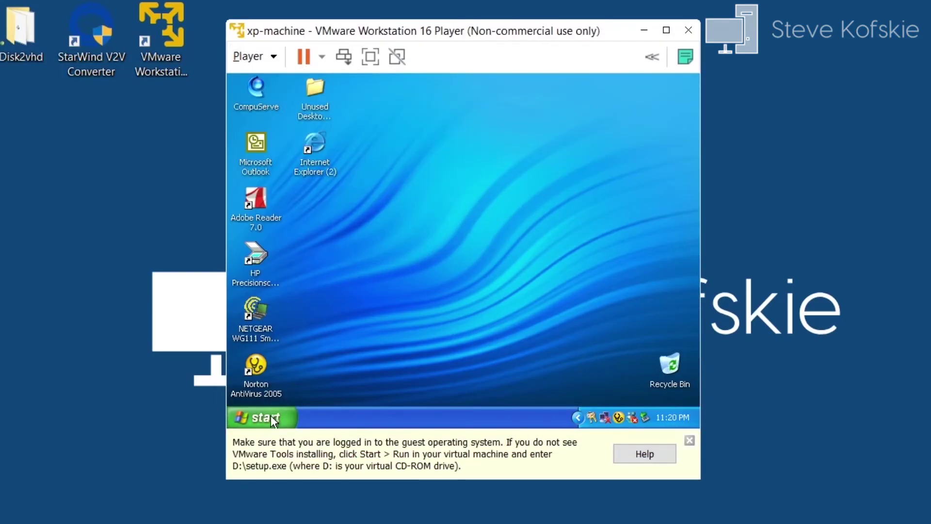
click(262, 417)
click(395, 208)
double_click(417, 304)
scroll(572, 249, down, 2)
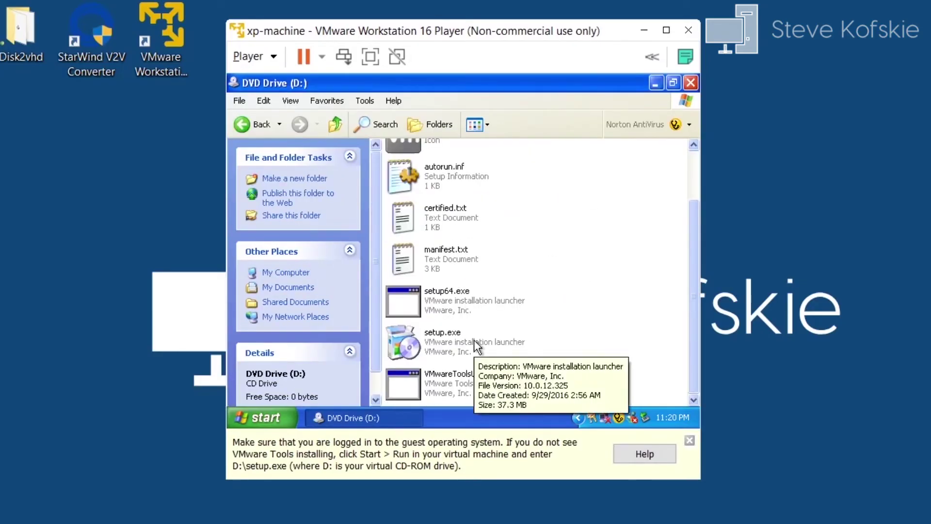
double_click(456, 345)
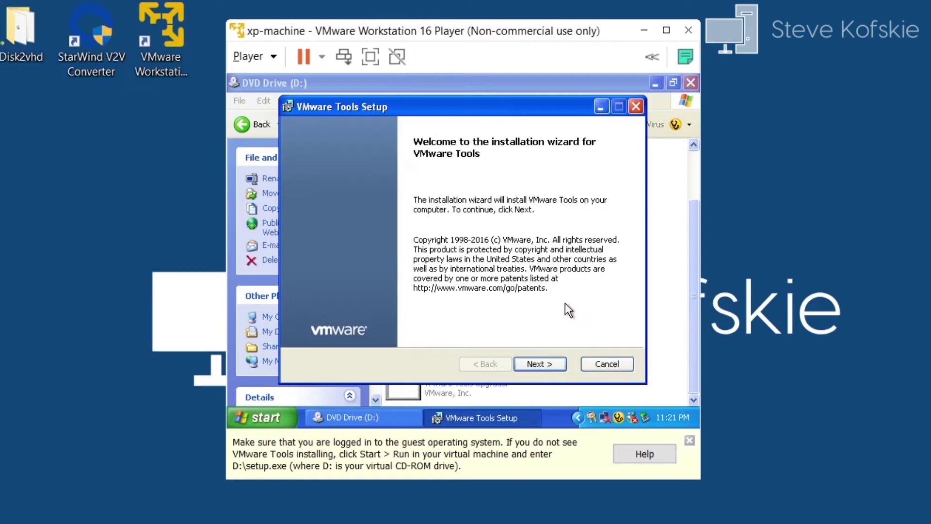
Step: Install VMware Tools with the Typical setup, dismissing the RUNDLL and printer errors
click(549, 364)
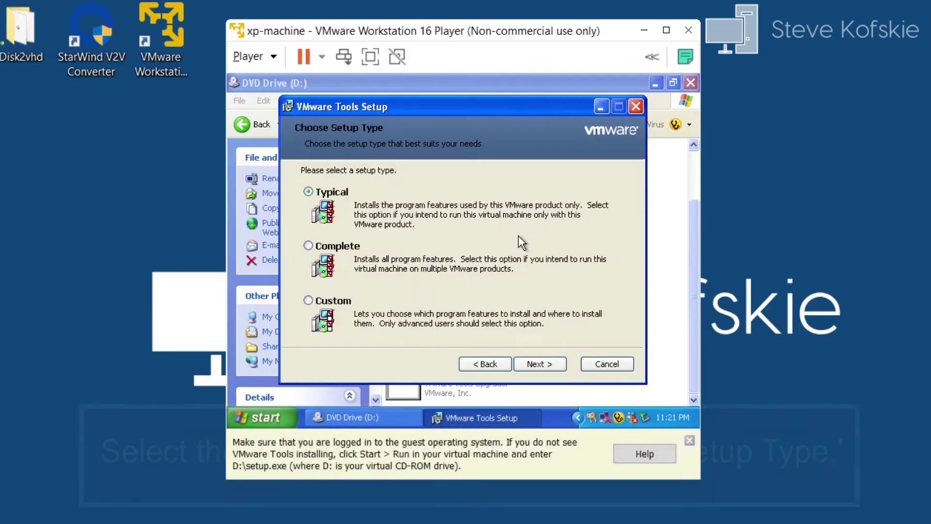
click(547, 362)
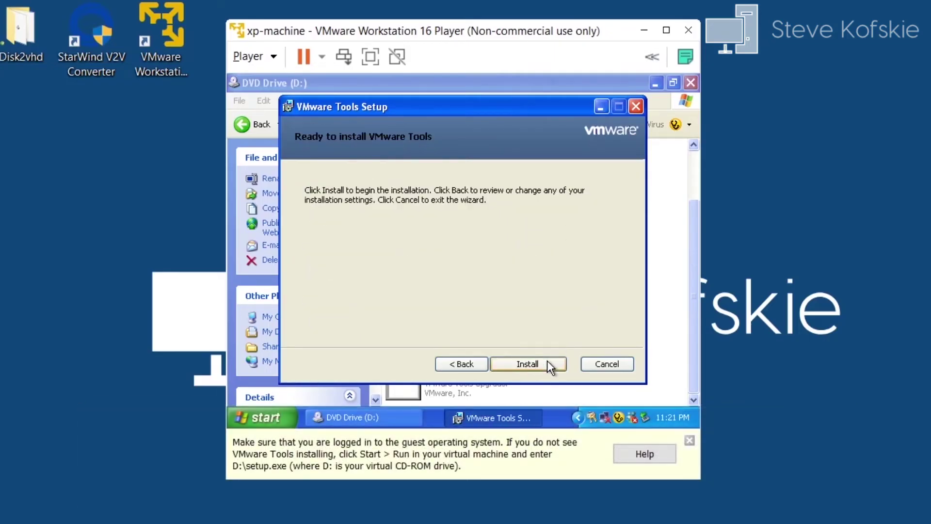
click(548, 363)
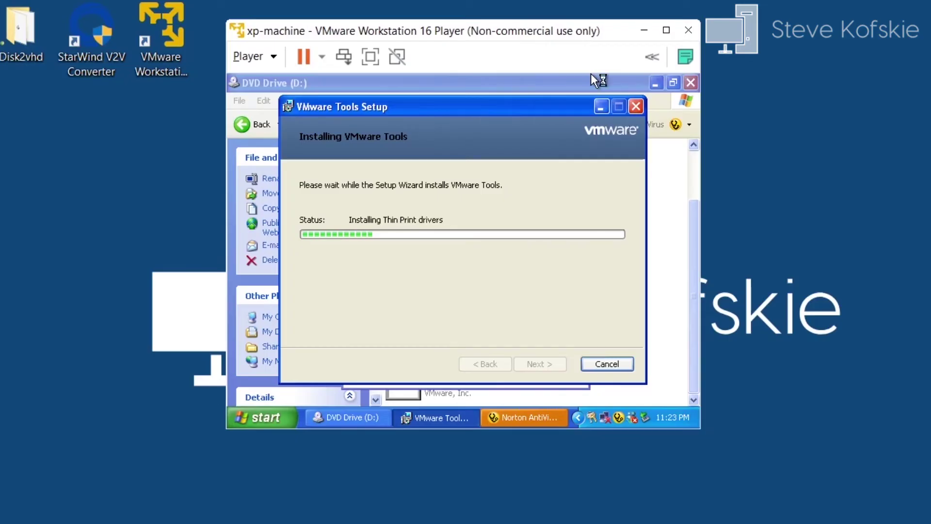
click(475, 297)
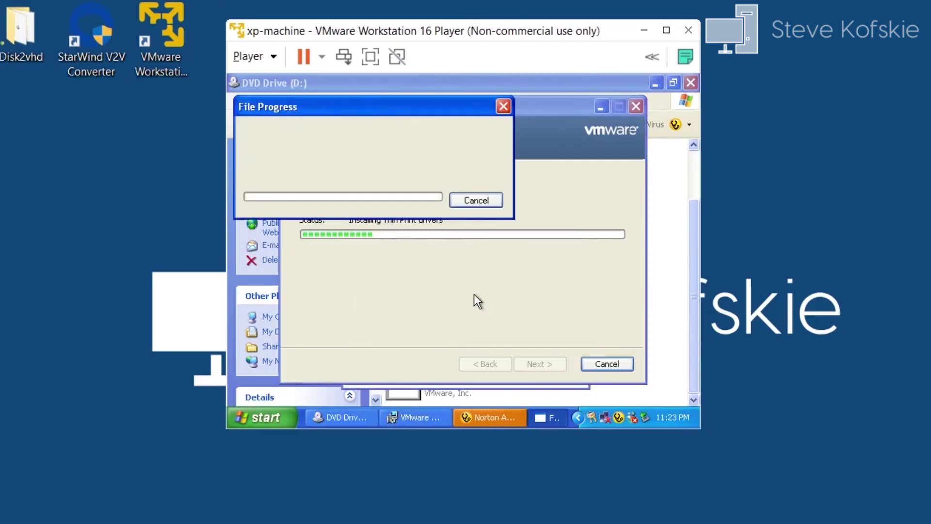
click(469, 290)
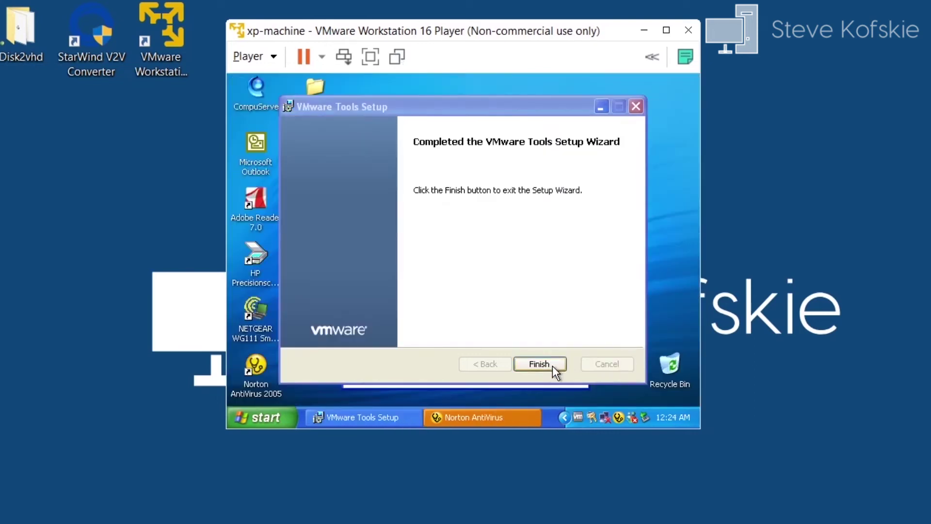
Step: Finish VMware Tools setup, restart the XP guest, and maximize the Player window
click(552, 366)
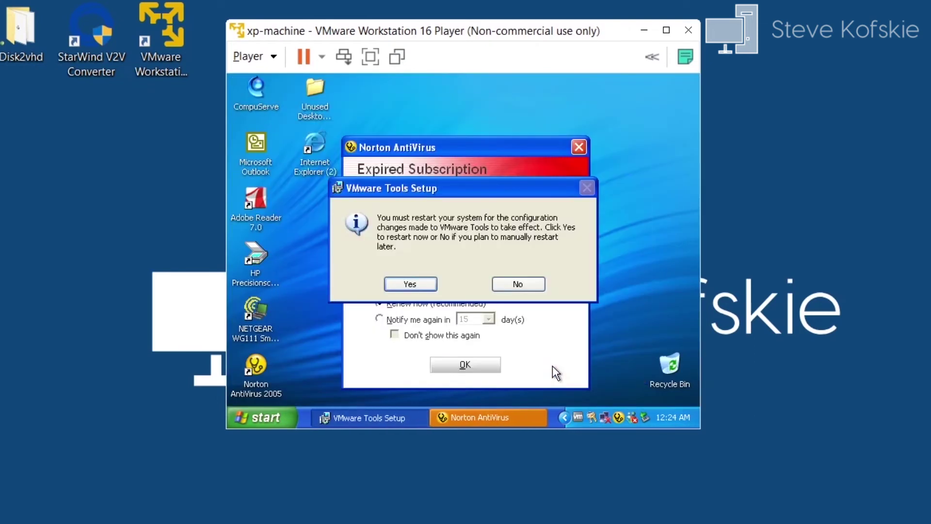
click(410, 284)
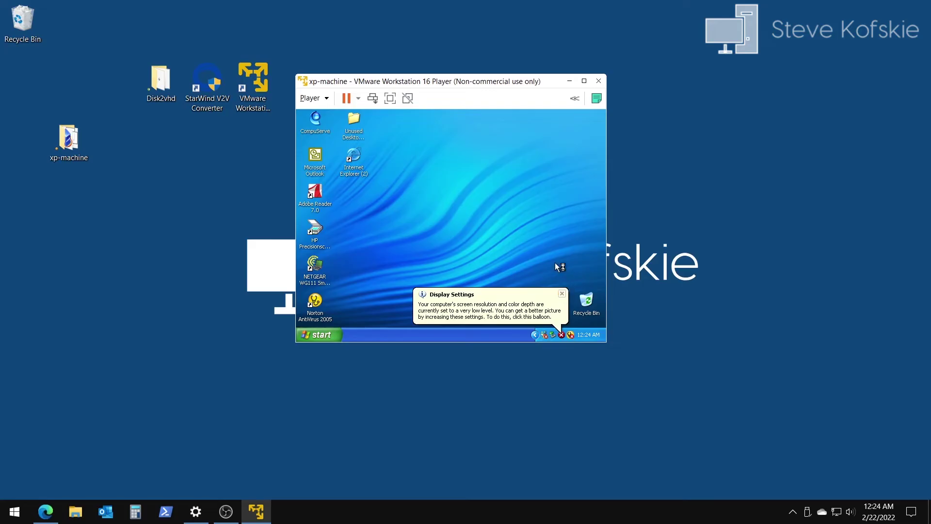
double_click(457, 87)
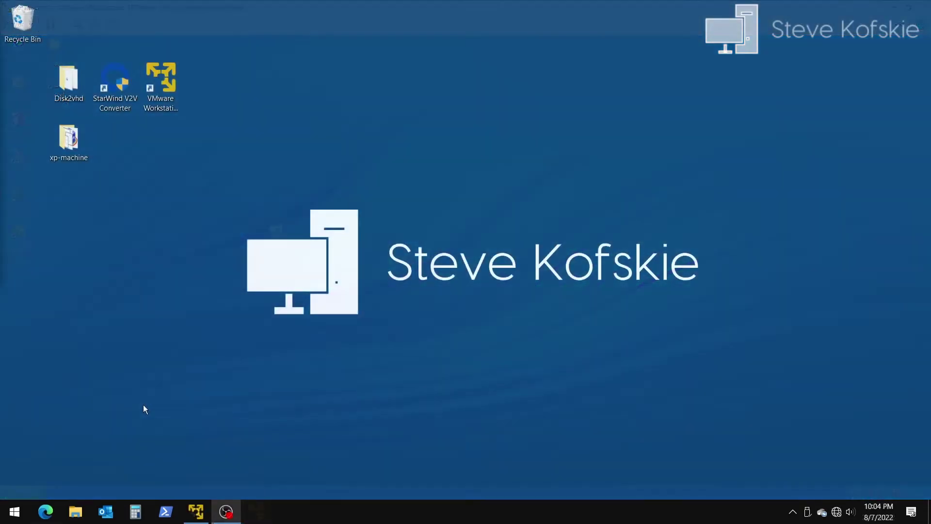
click(75, 512)
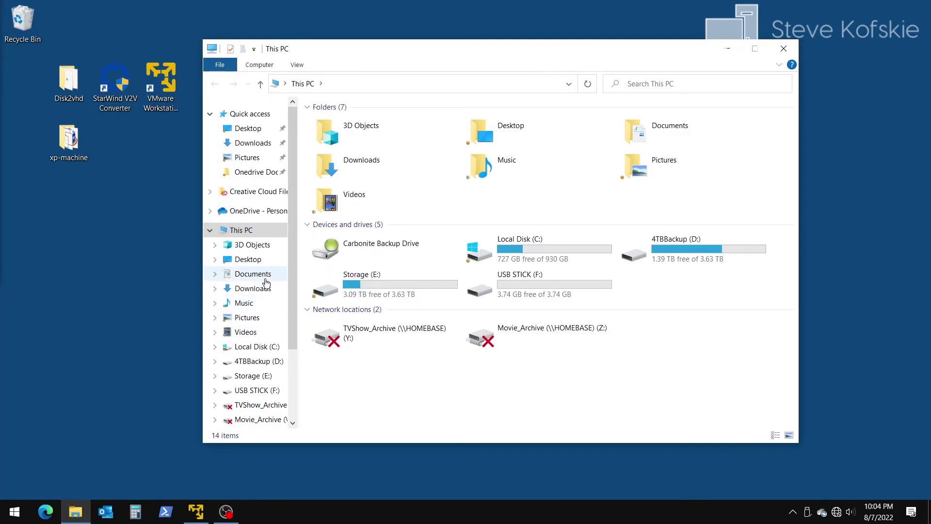
Step: Open Hello world.txt on the host's USB STICK (F:), then close Notepad and File Explorer
double_click(551, 286)
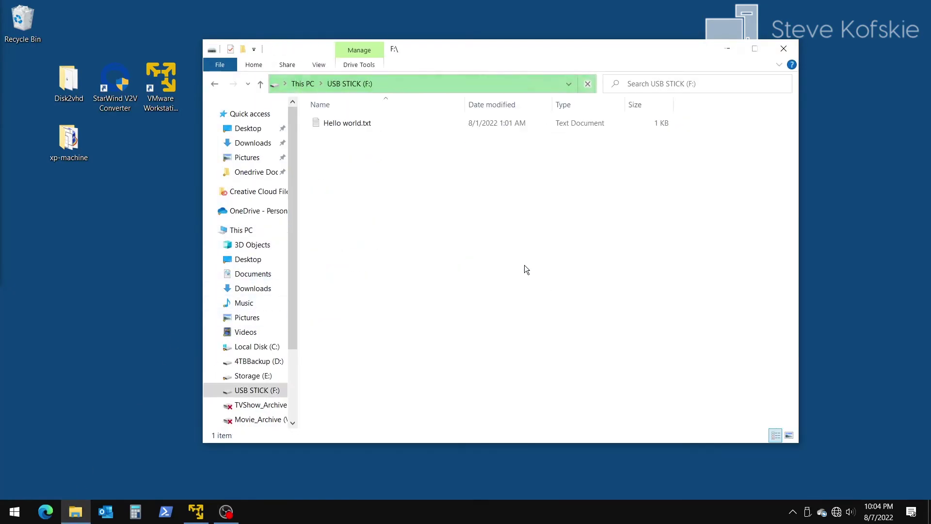
double_click(356, 124)
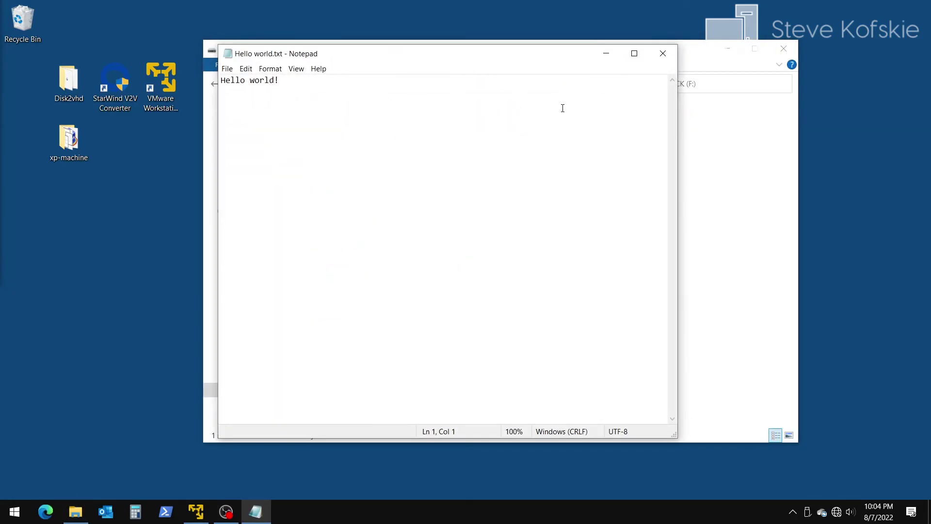
click(662, 53)
click(784, 49)
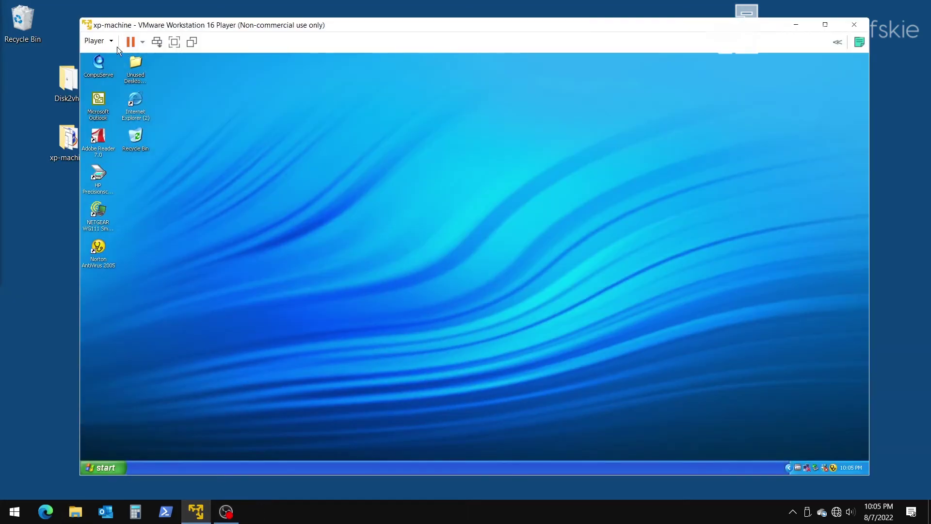
Step: Connect the LogiLink UDisk USB stick to the XP guest via Removable Devices
click(112, 44)
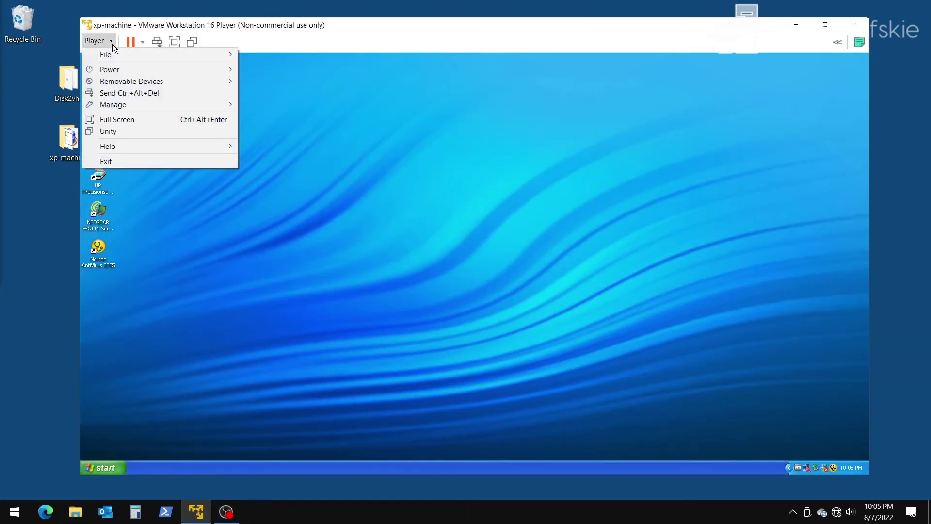
mouse_move(146, 80)
mouse_move(356, 169)
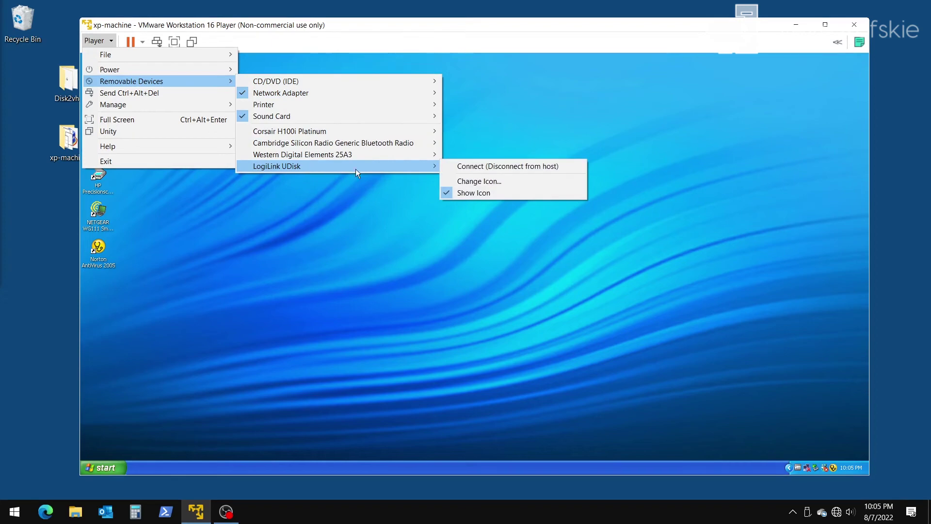
click(458, 165)
click(491, 286)
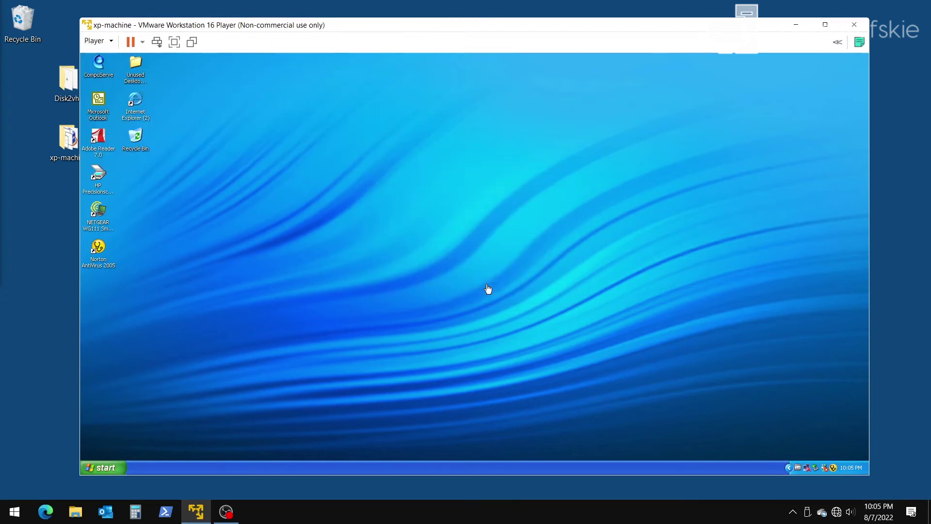
Step: Open Hello world.txt from USB STICK (E:) in the guest and select its text
click(115, 469)
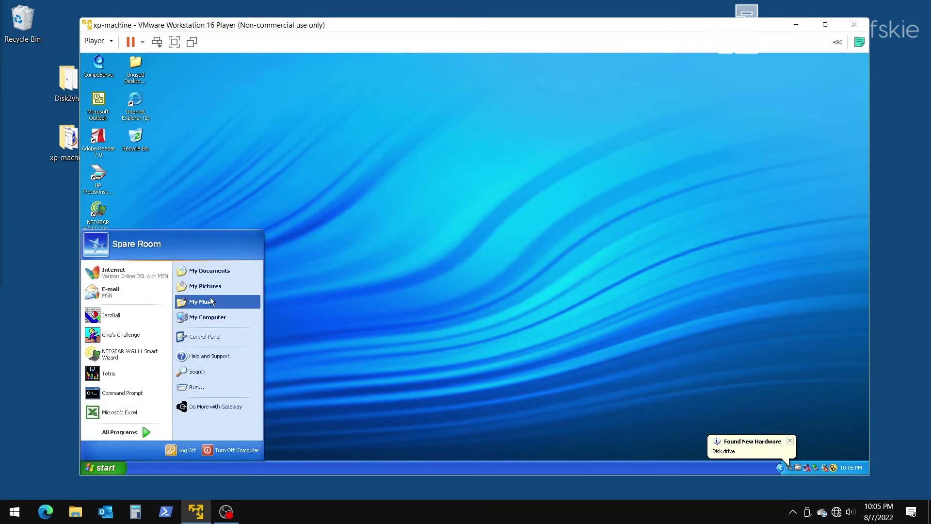
click(246, 314)
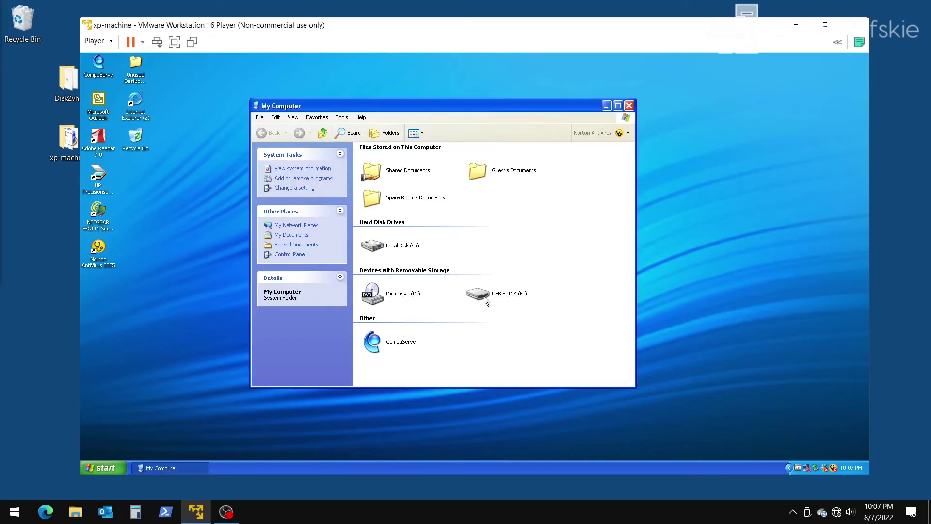
double_click(485, 297)
double_click(396, 161)
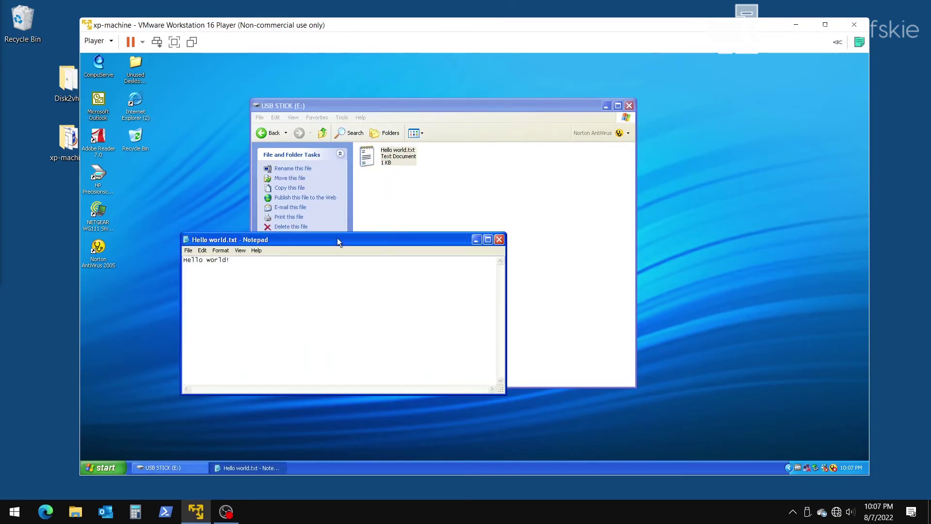
key(ctrl+a)
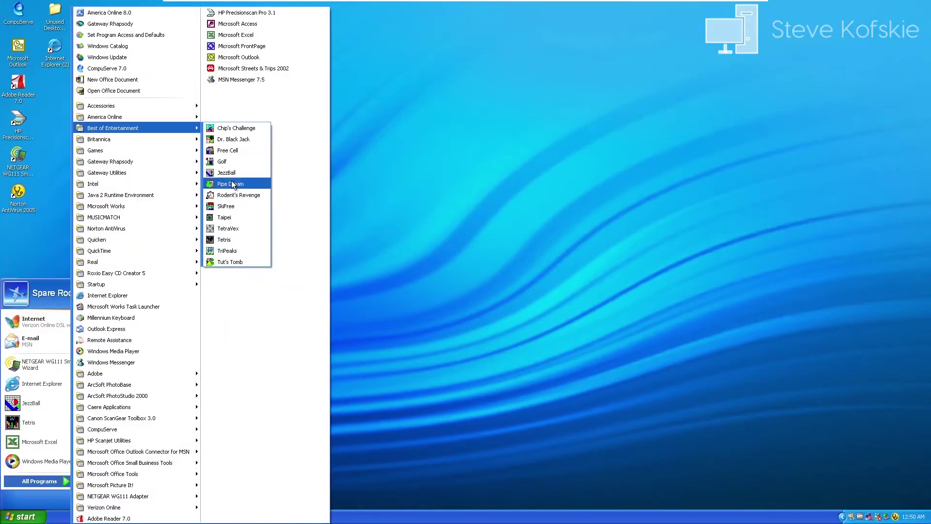
Step: Launch Pipe Dream and lay a looping chain of cross, straight and curve pipes from the start
drag(233, 181, 236, 186)
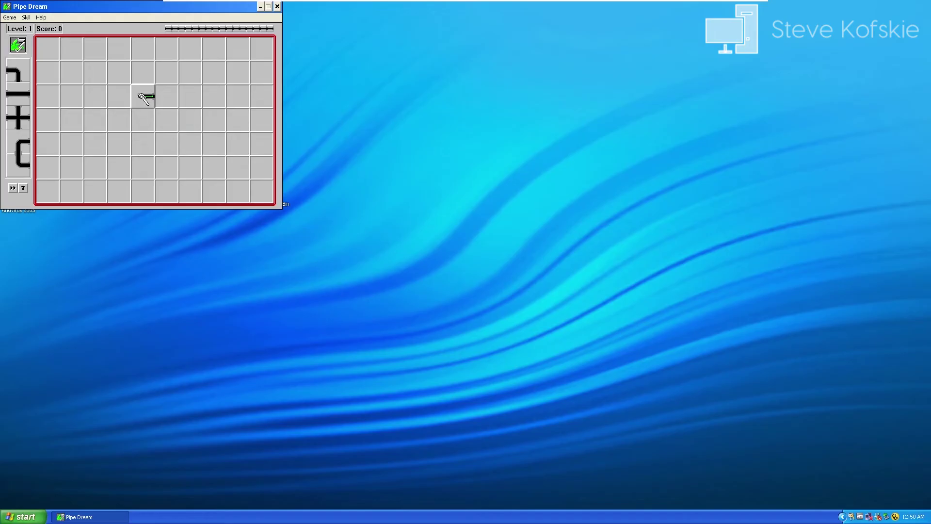
click(166, 96)
click(190, 96)
click(214, 96)
click(216, 122)
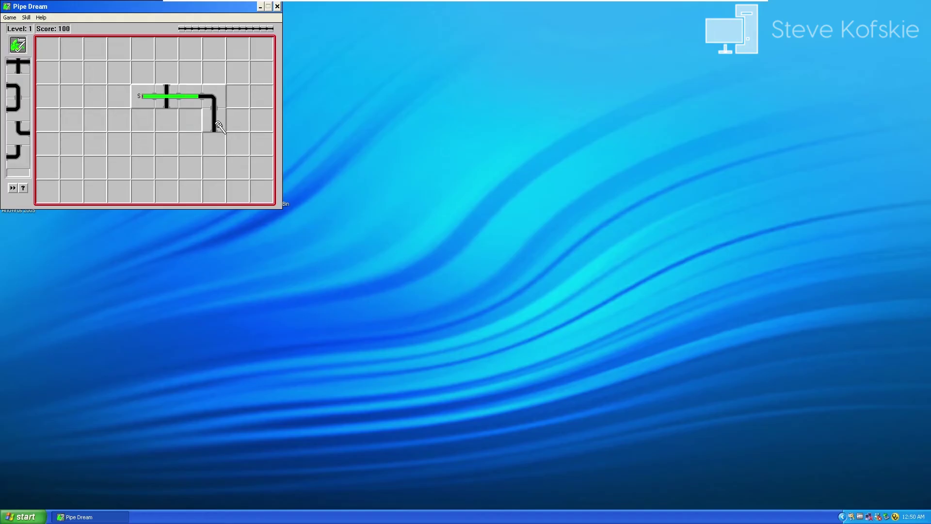
click(218, 151)
click(193, 151)
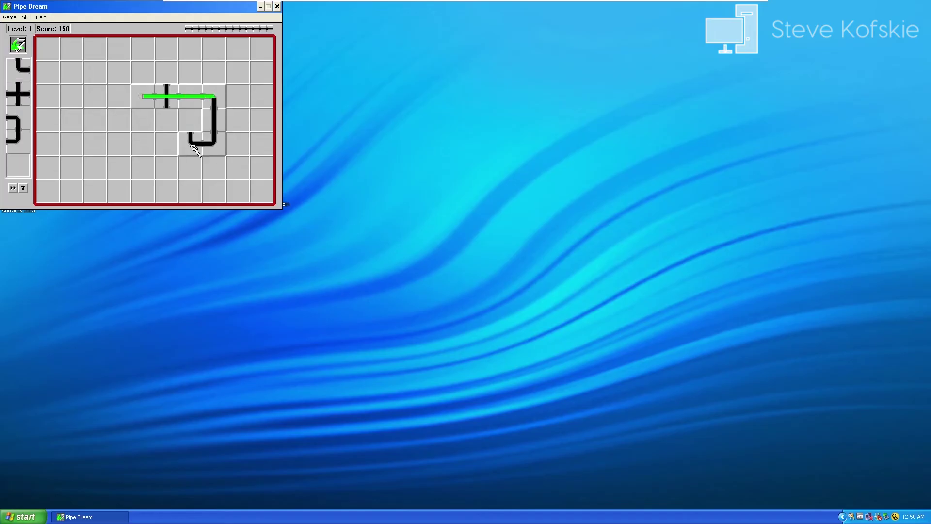
click(189, 127)
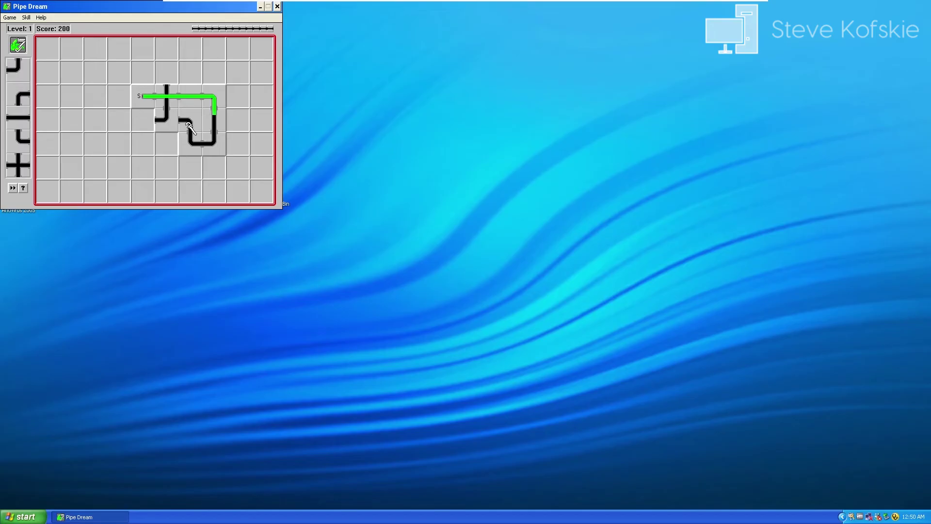
click(170, 124)
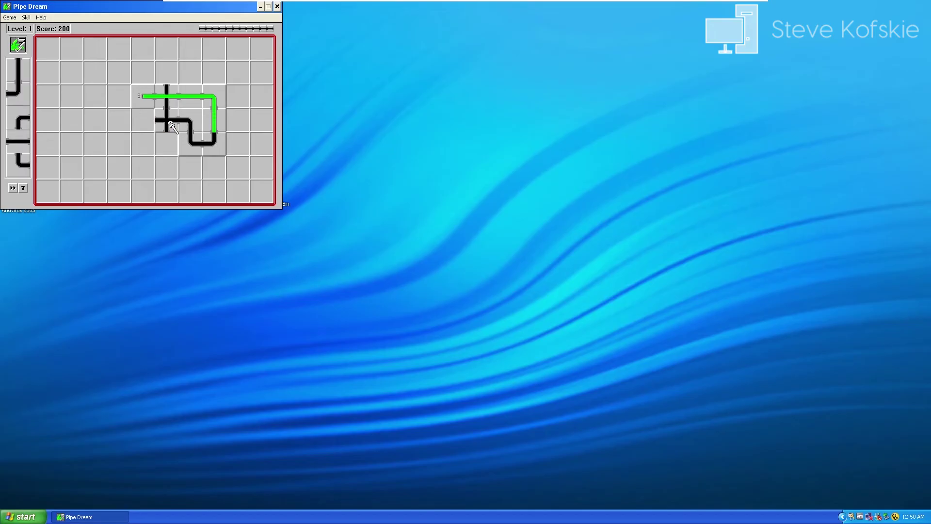
click(171, 126)
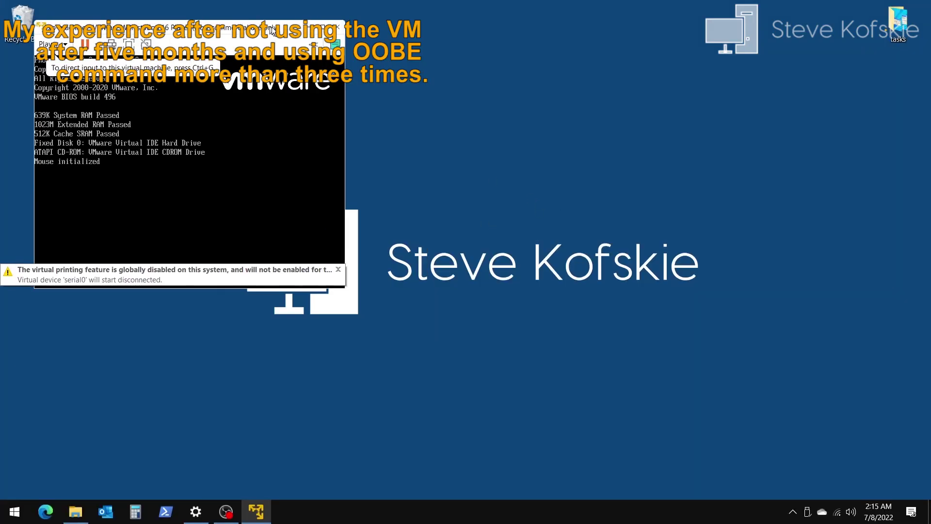
Step: Run rundll32.exe syssetup,SetupOobeBnk in the Safe Mode Command Prompt, then close it to restart
drag(272, 30, 493, 72)
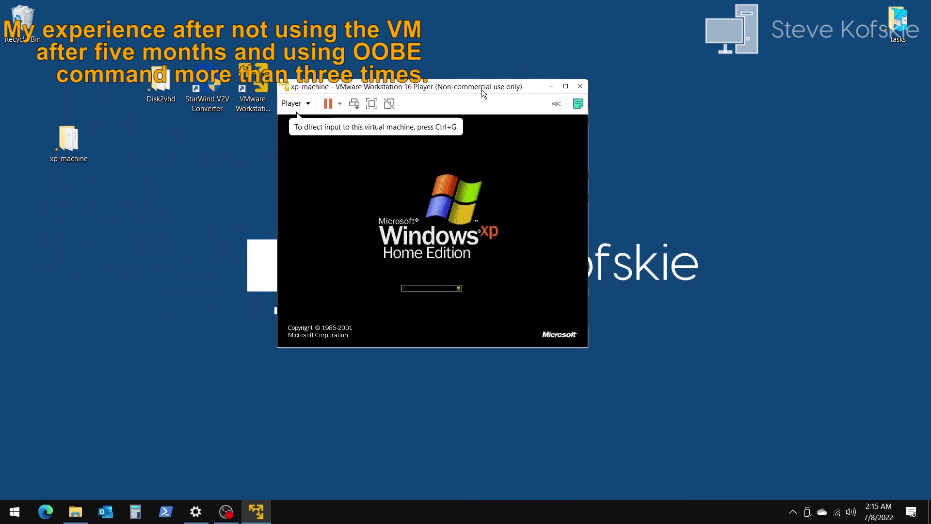
drag(482, 89, 435, 14)
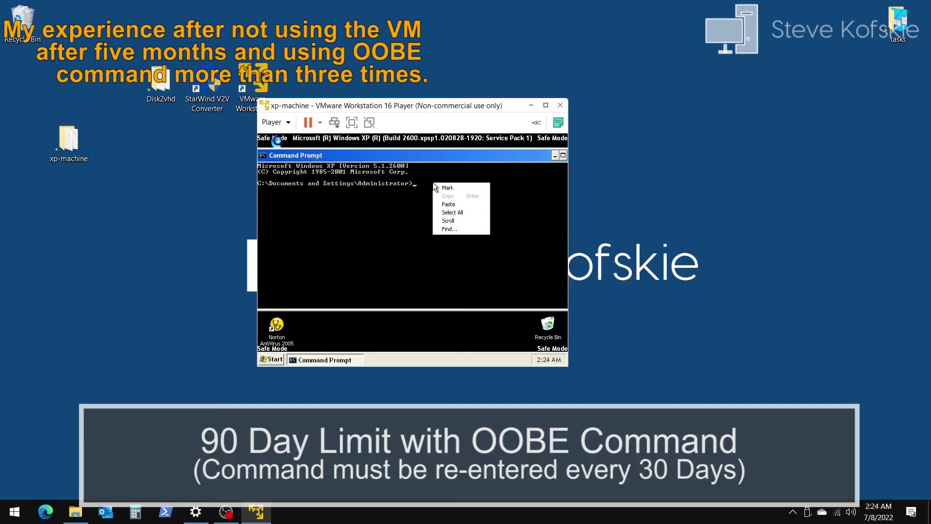
click(448, 201)
key(Return)
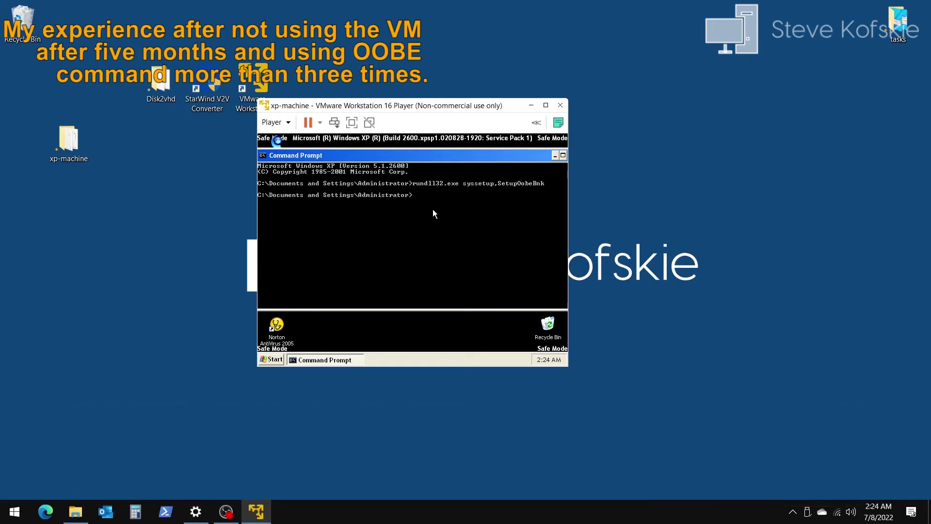
drag(528, 160, 501, 164)
click(541, 160)
click(272, 360)
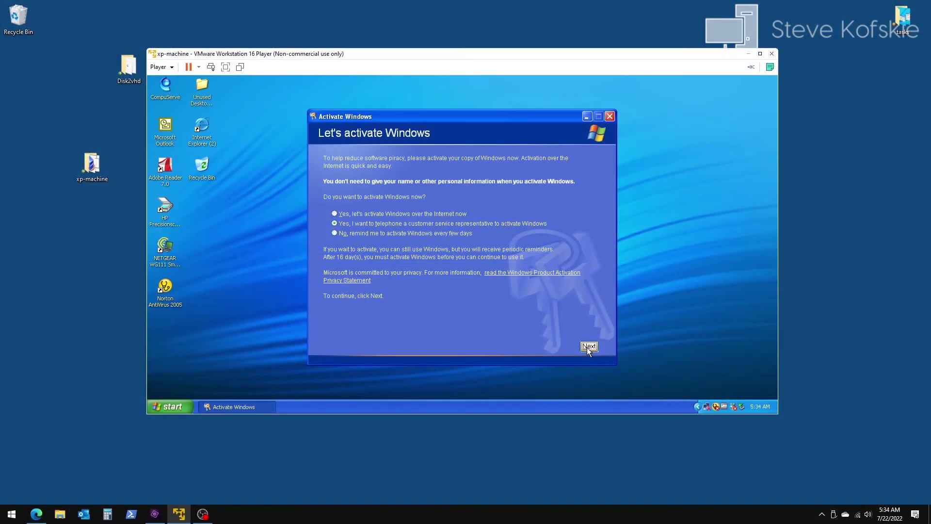
Step: Choose United States as the phone activation location and enter the confirmation ID digits in box A
click(588, 347)
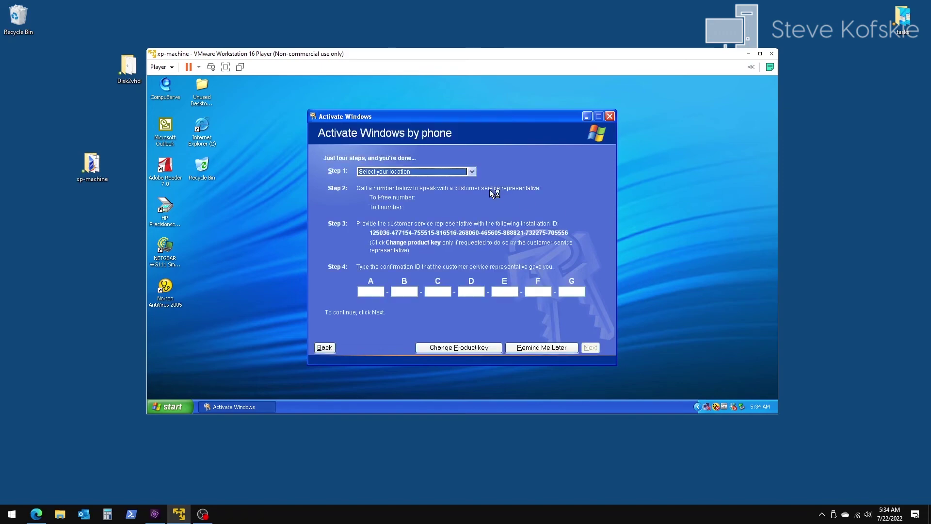
click(472, 172)
scroll(456, 206, down, 20)
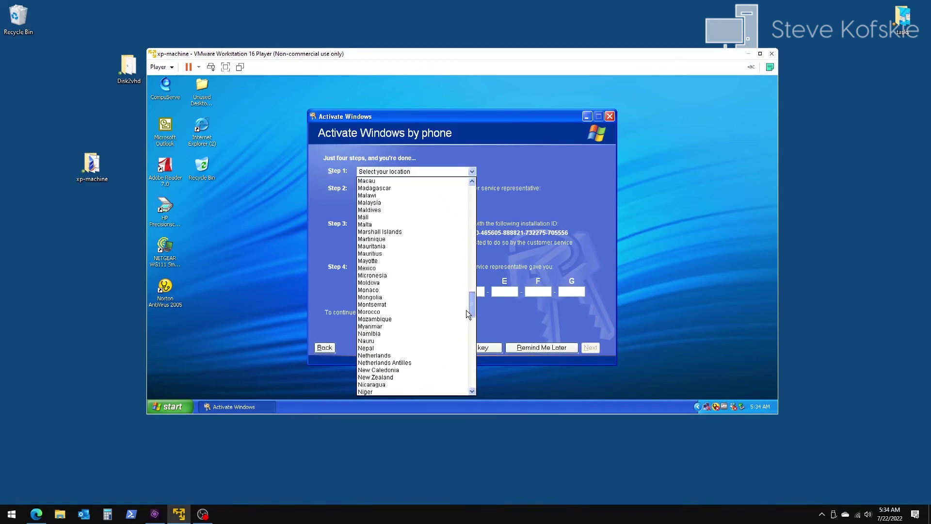
click(438, 356)
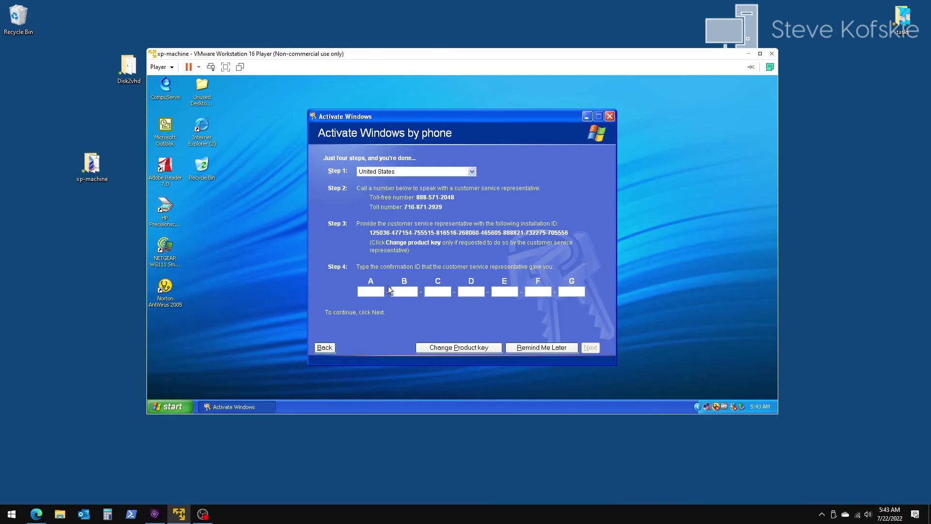
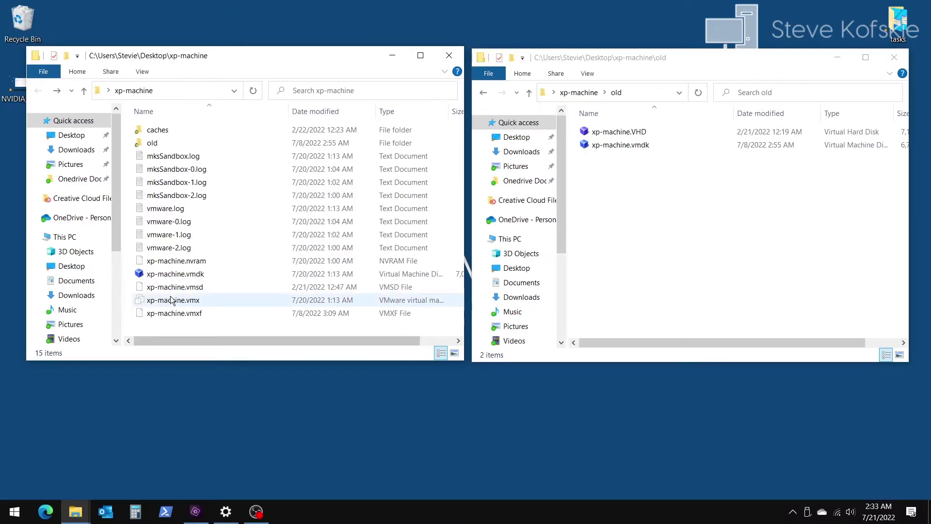
Step: Delete the current xp-machine.vmdk and paste the old folder's copy into xp-machine
right_click(175, 276)
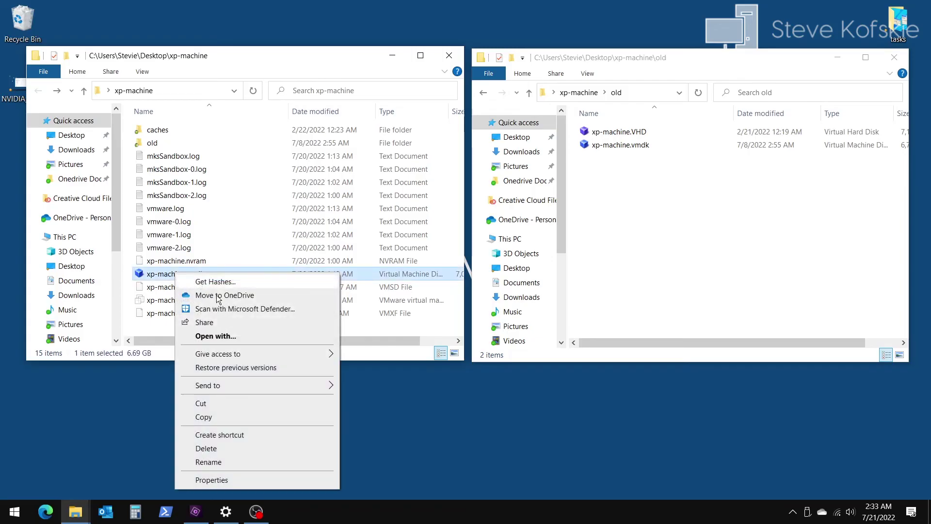
click(219, 452)
right_click(624, 144)
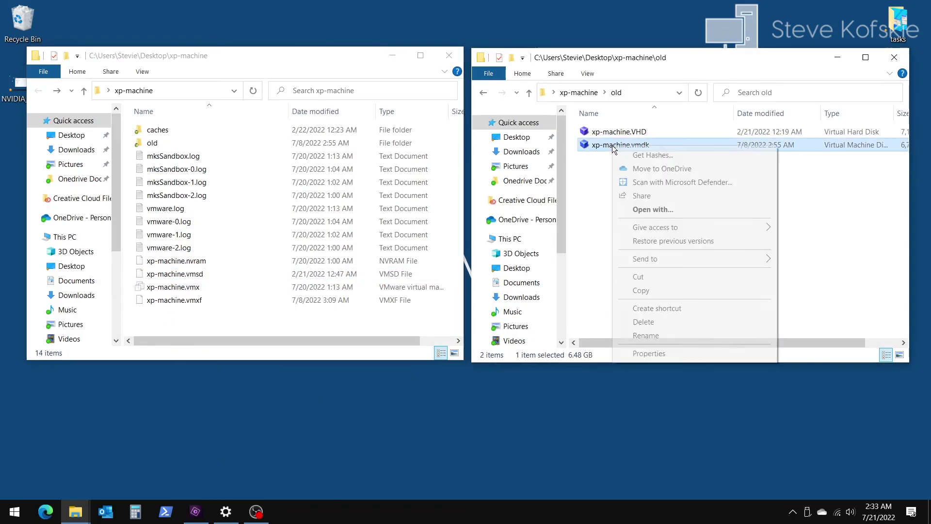
click(635, 289)
right_click(197, 316)
click(242, 212)
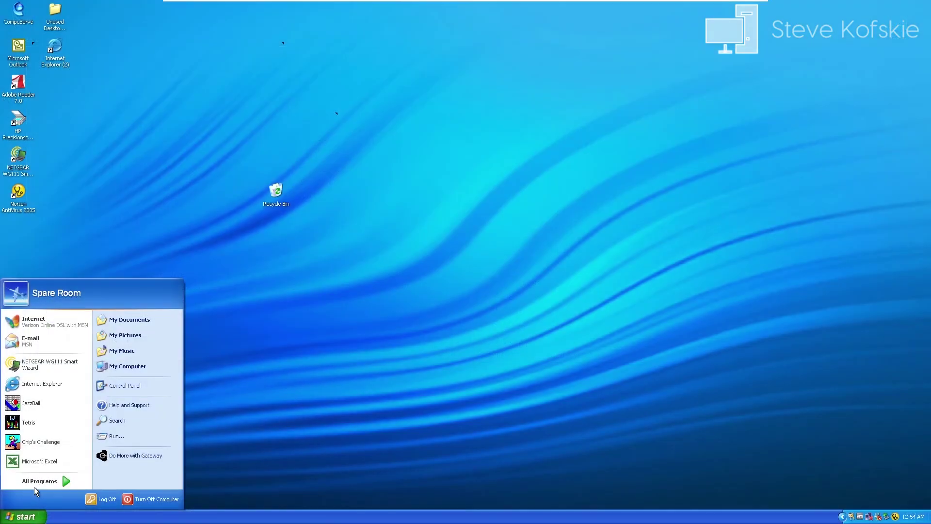
Step: Launch SkiFree and Chip's Challenge, then close the illegal-instruction crash error
click(41, 476)
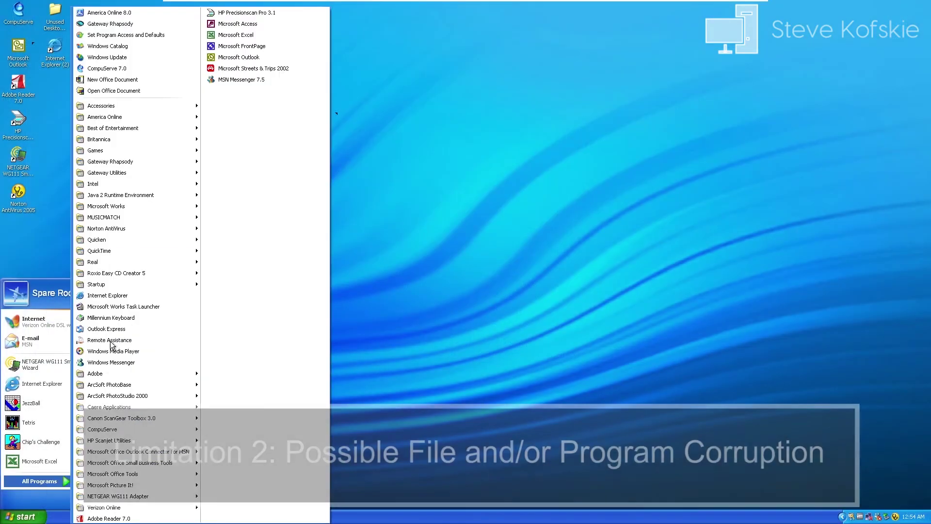
drag(233, 128, 240, 208)
double_click(240, 208)
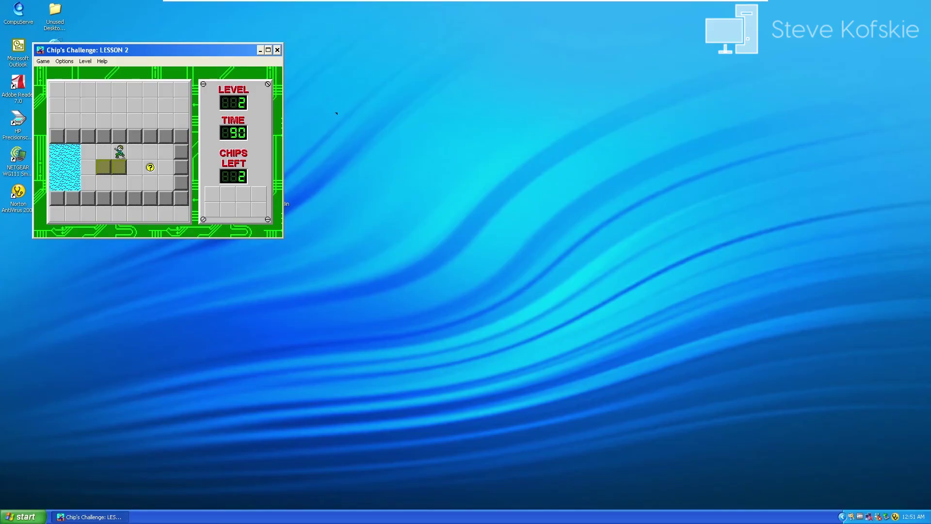
key(Right)
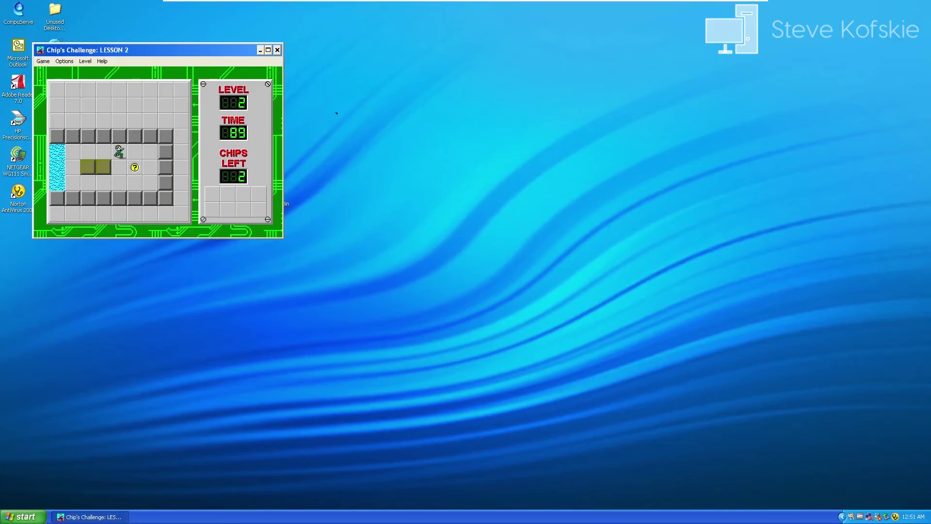
key(Down)
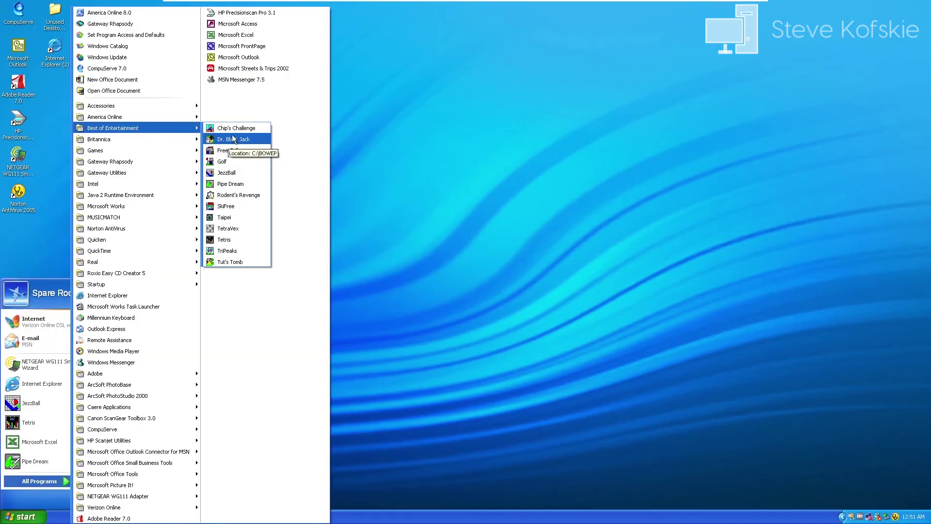
click(237, 130)
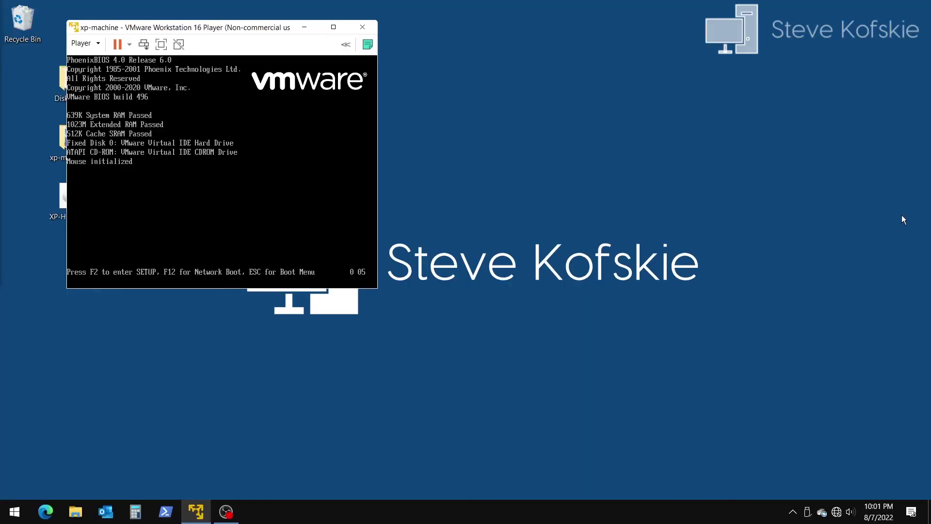
Step: Restart the VM to the Esc boot menu and boot from the CD-ROM Drive
click(304, 202)
key(Escape)
key(Down)
key(Down)
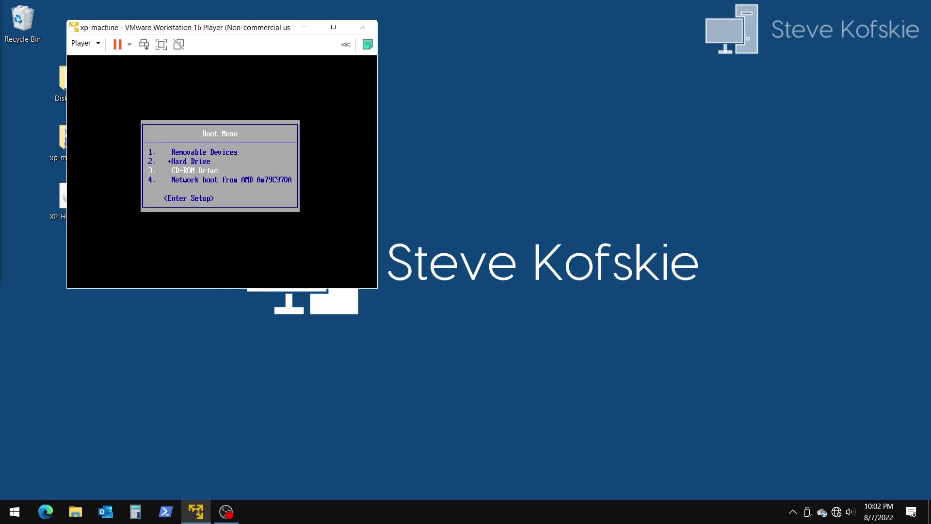
key(Return)
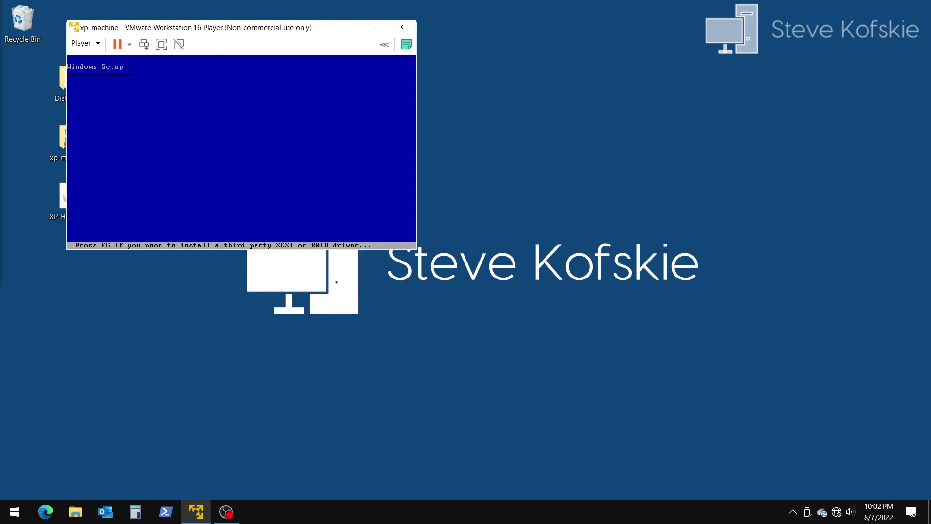
drag(238, 28, 425, 101)
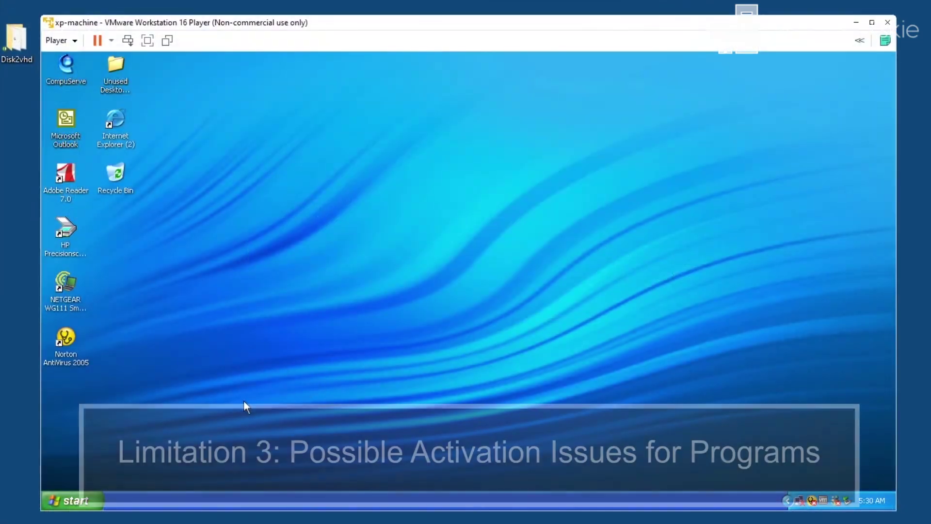
Step: Start Microsoft Excel from the Start menu, then launch Word from WINWORD.EXE
click(90, 502)
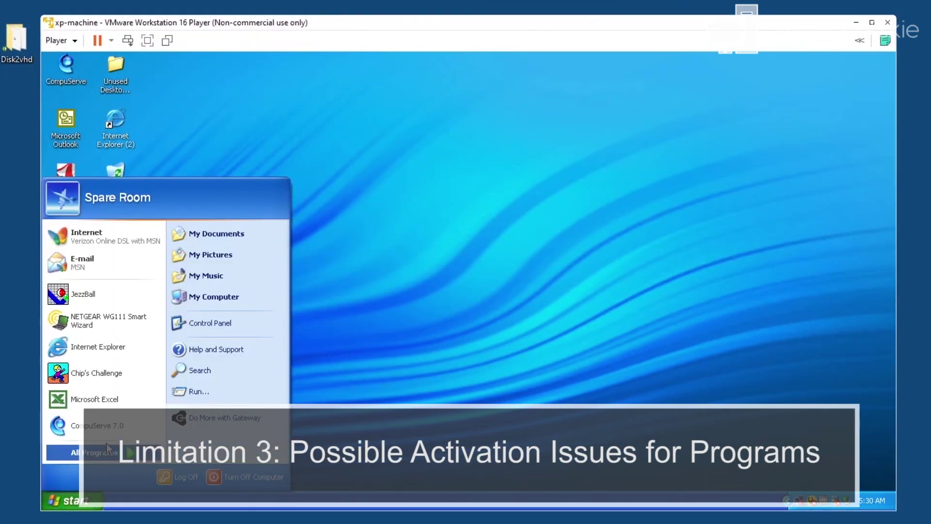
click(119, 408)
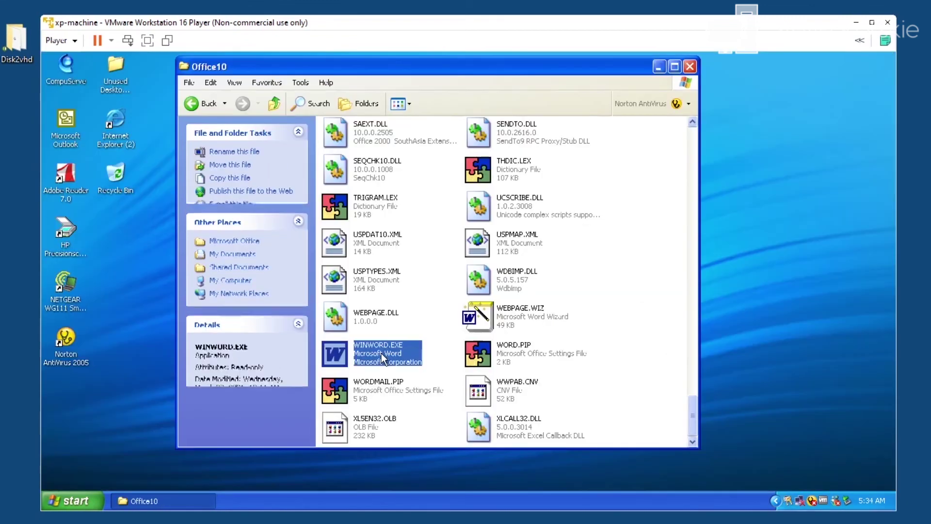
double_click(382, 353)
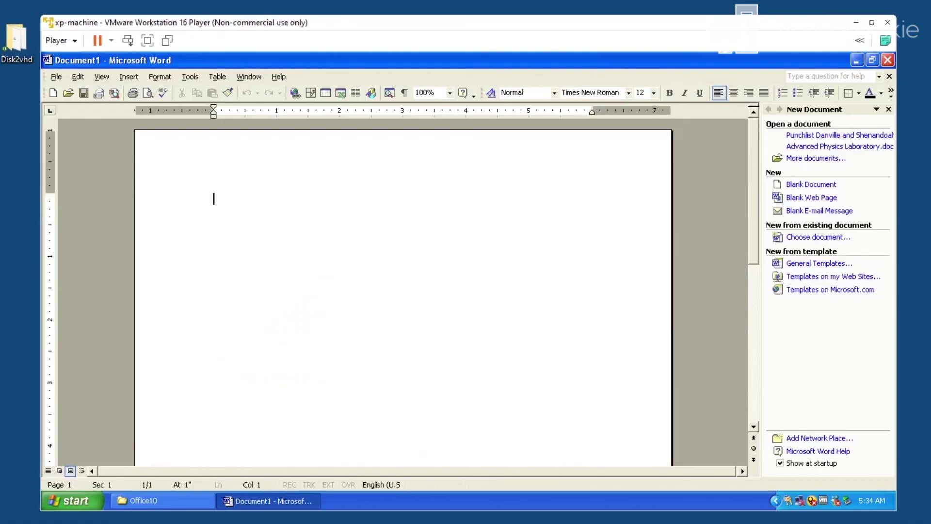
Step: Type 'sdkfjd' in Word, exit the Activation Wizard, and try a command in the locked document
text(sdkfjd)
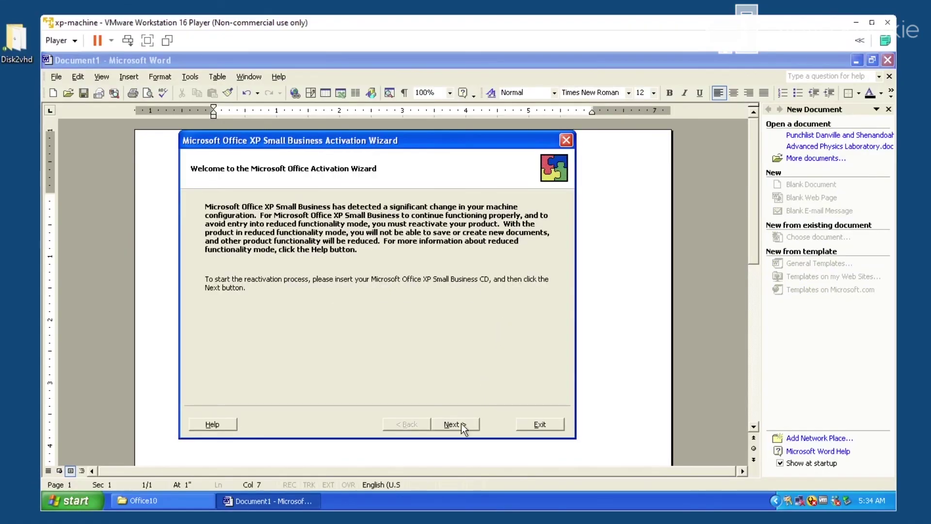
click(518, 424)
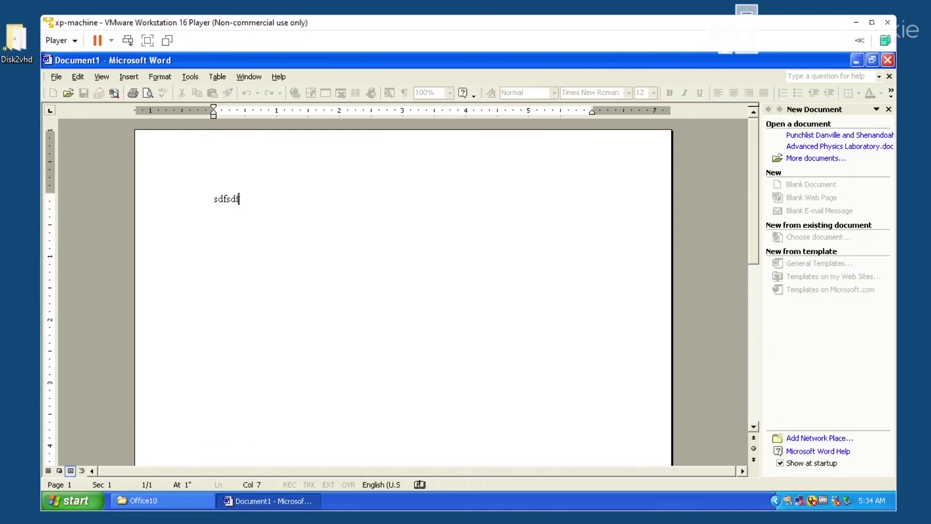
key(s)
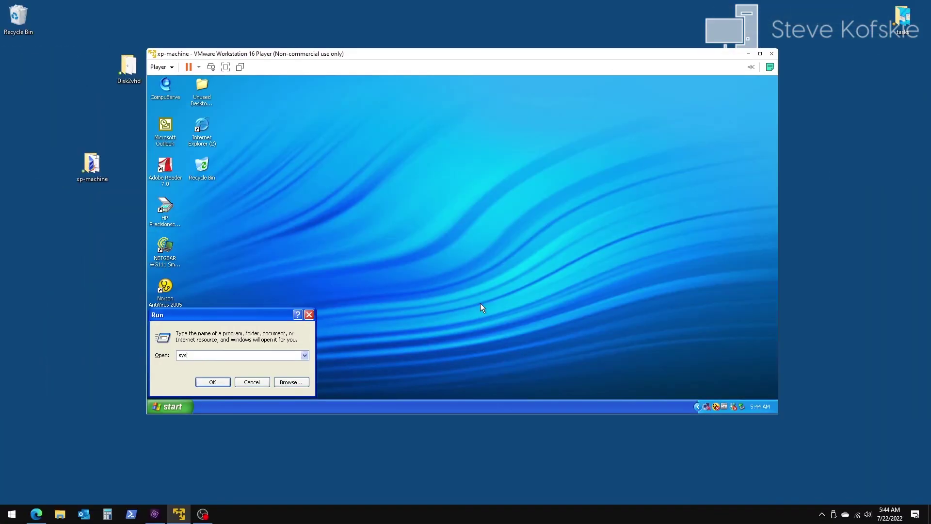
Step: Run sysdm.cpl and review the Computer Name and Advanced tabs of System Properties
text(cpl)
key(Return)
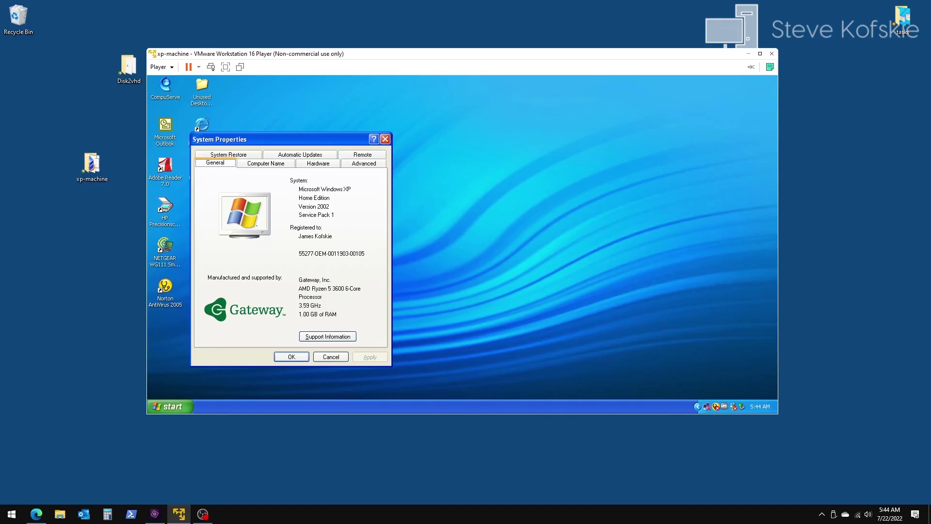
click(269, 165)
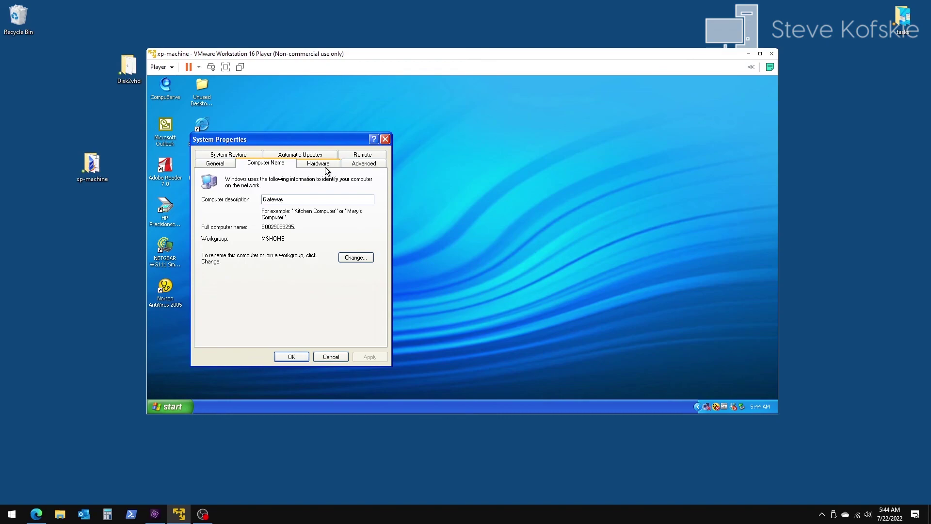
click(351, 167)
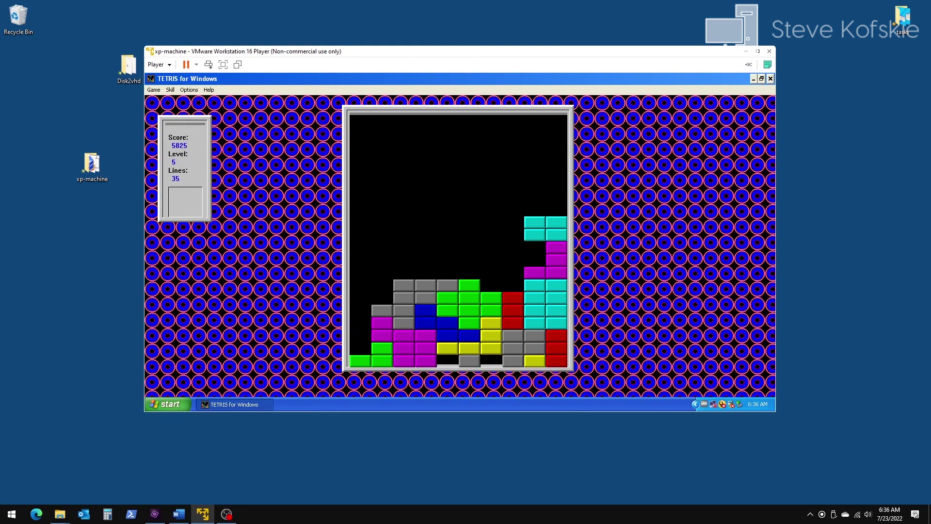
Step: Play Tetris to a score of 5861, then start a new Taipei game
key(Right)
key(Right)
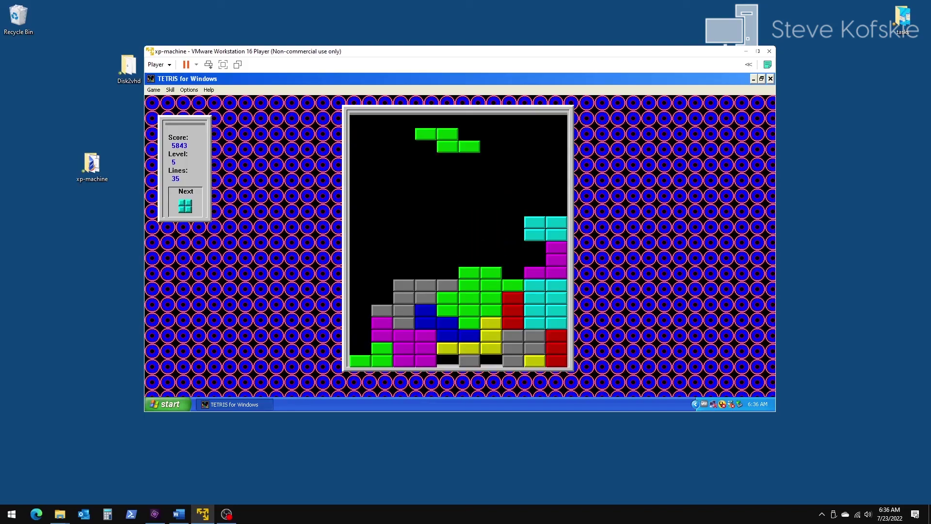
key(Up)
key(Right)
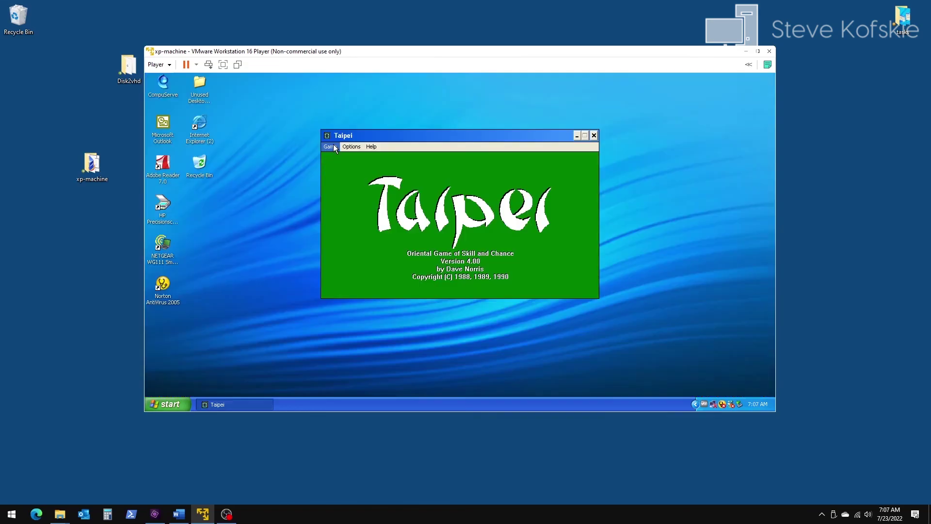
click(330, 146)
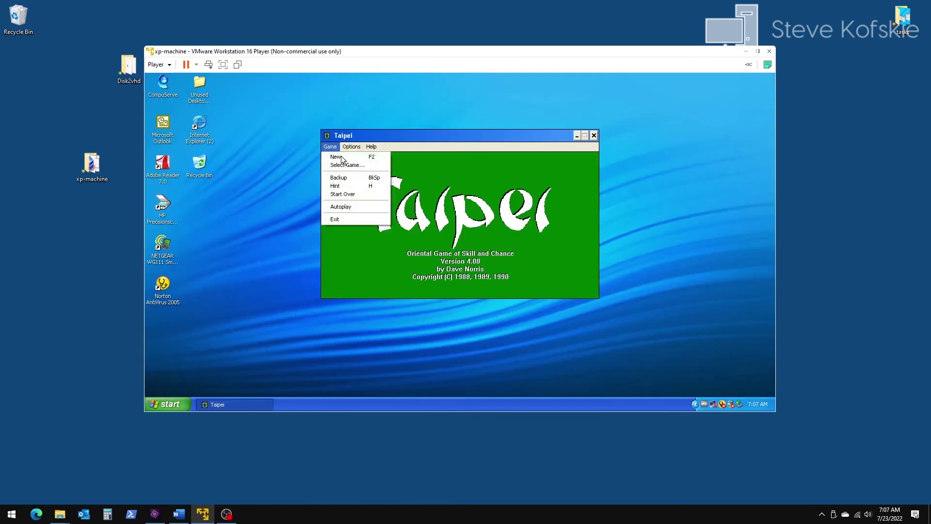